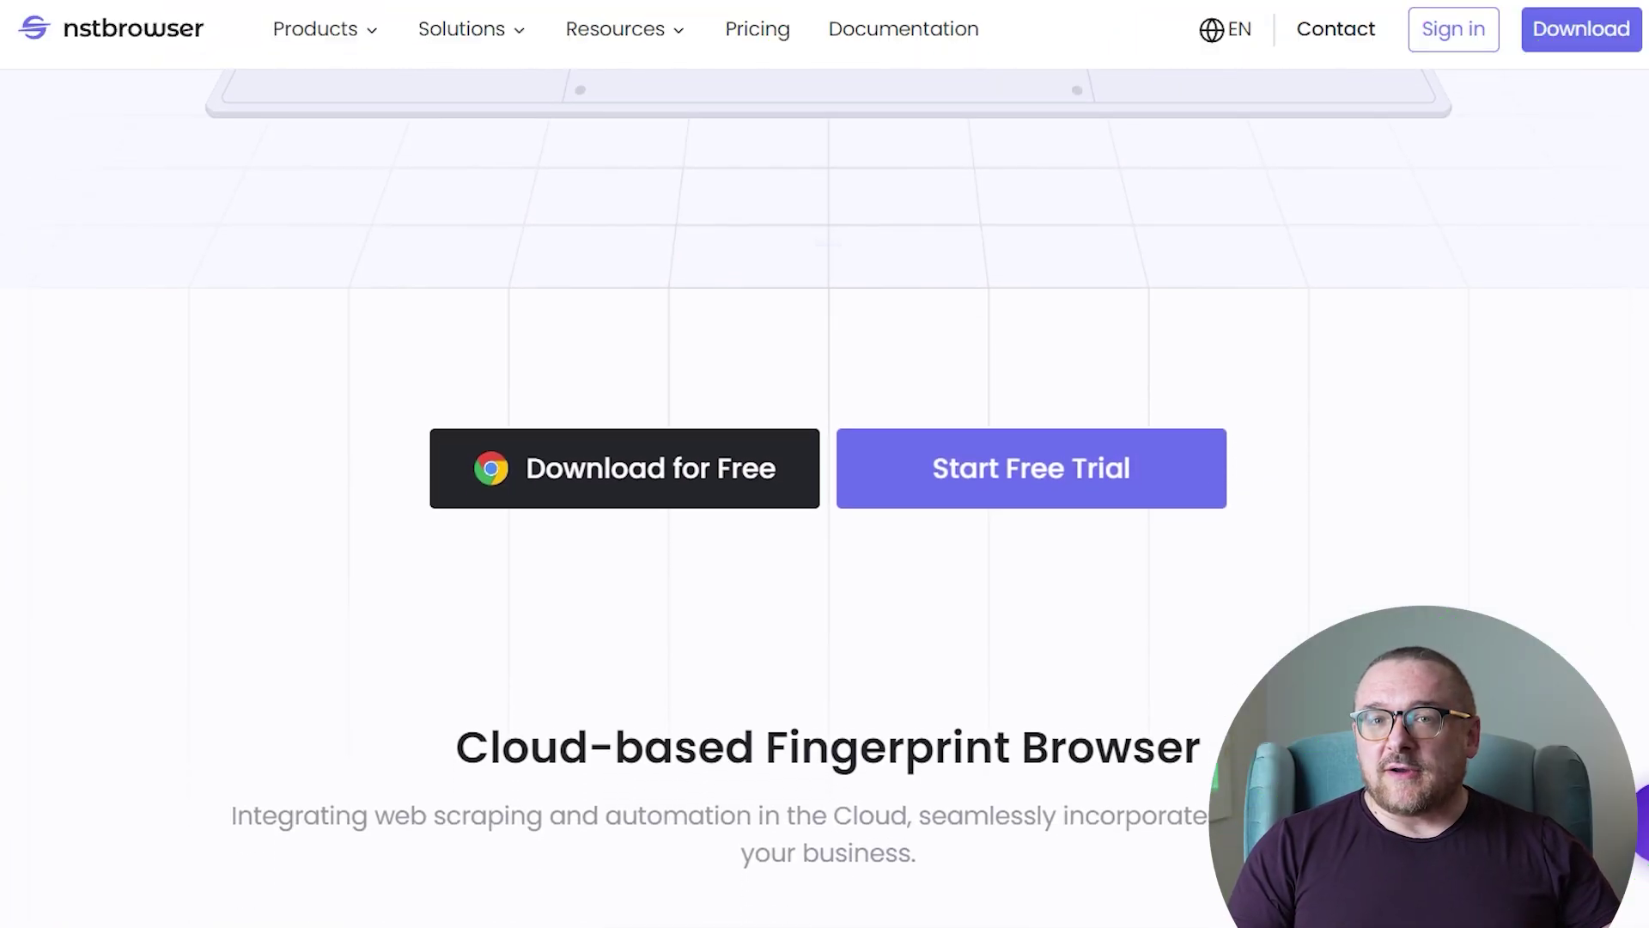
# Scroll the Nstbrowser homepage past compatibility, deployment, features and blog posts to the contact form.
pyautogui.scroll(-8, 825, 464)
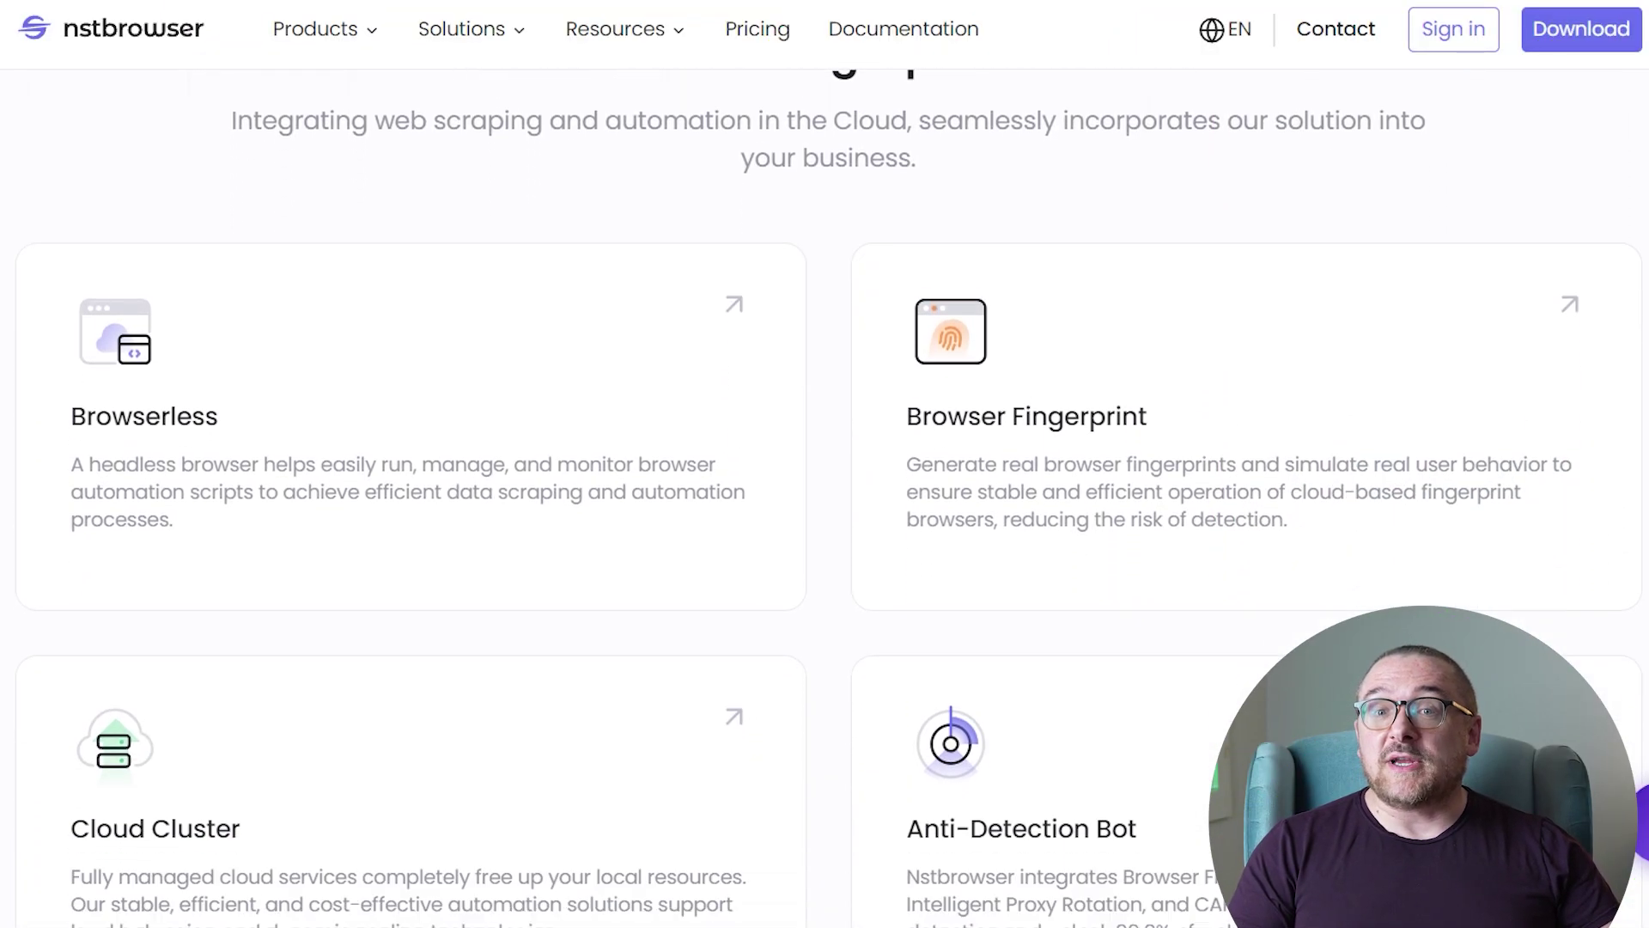
pyautogui.scroll(-8, 825, 464)
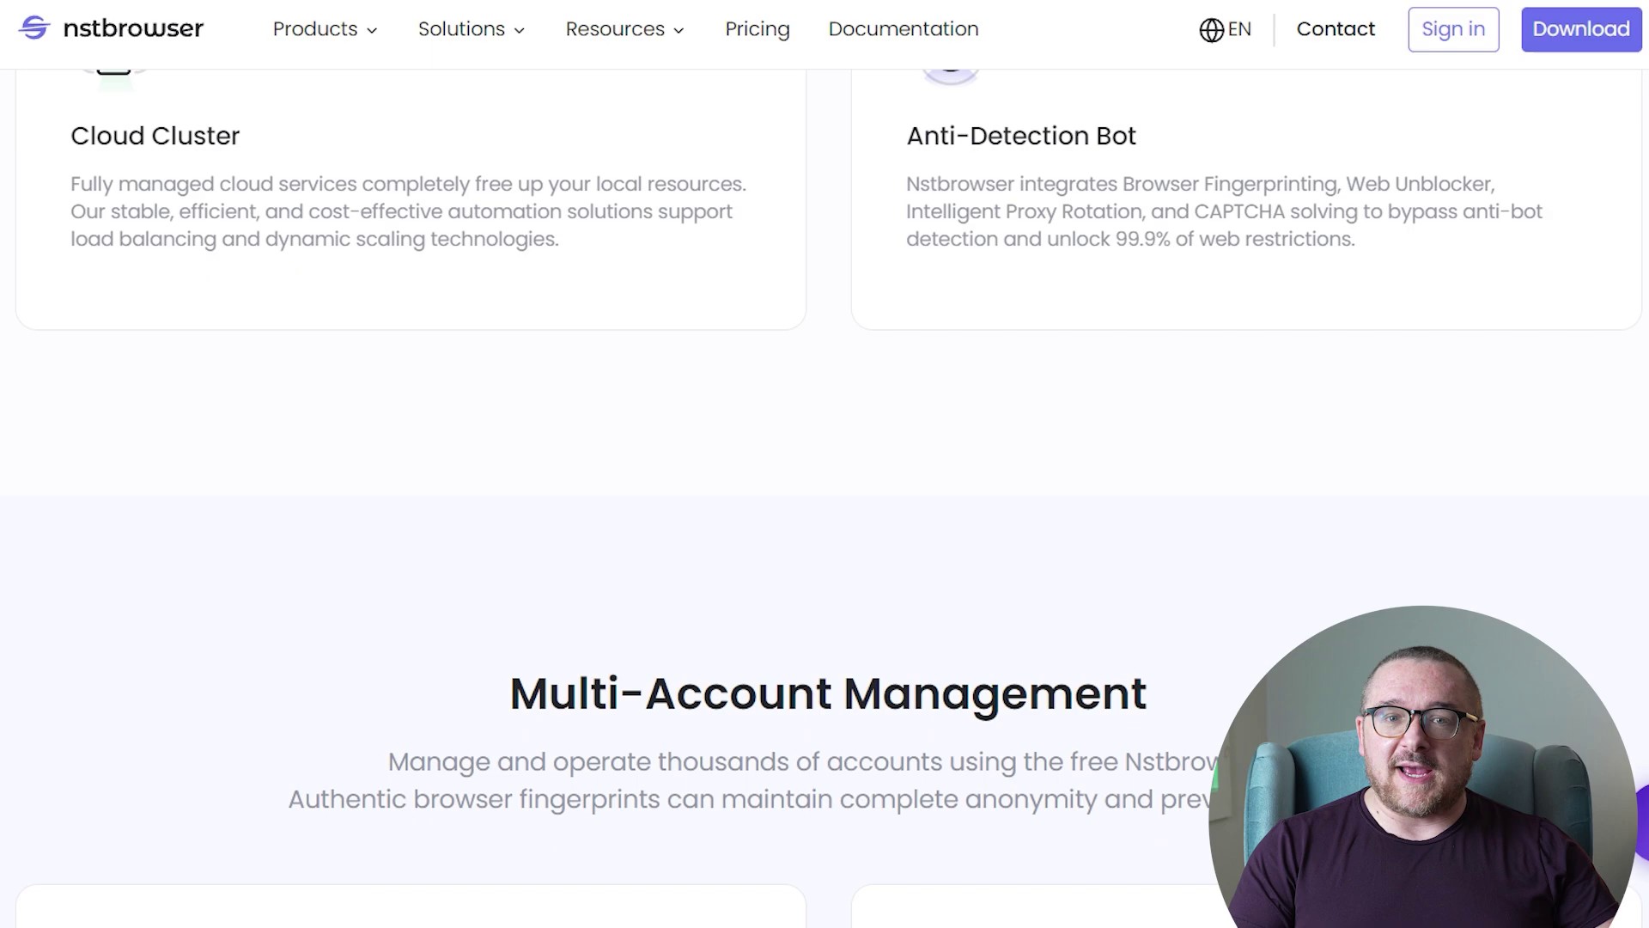
pyautogui.scroll(-8, 824, 464)
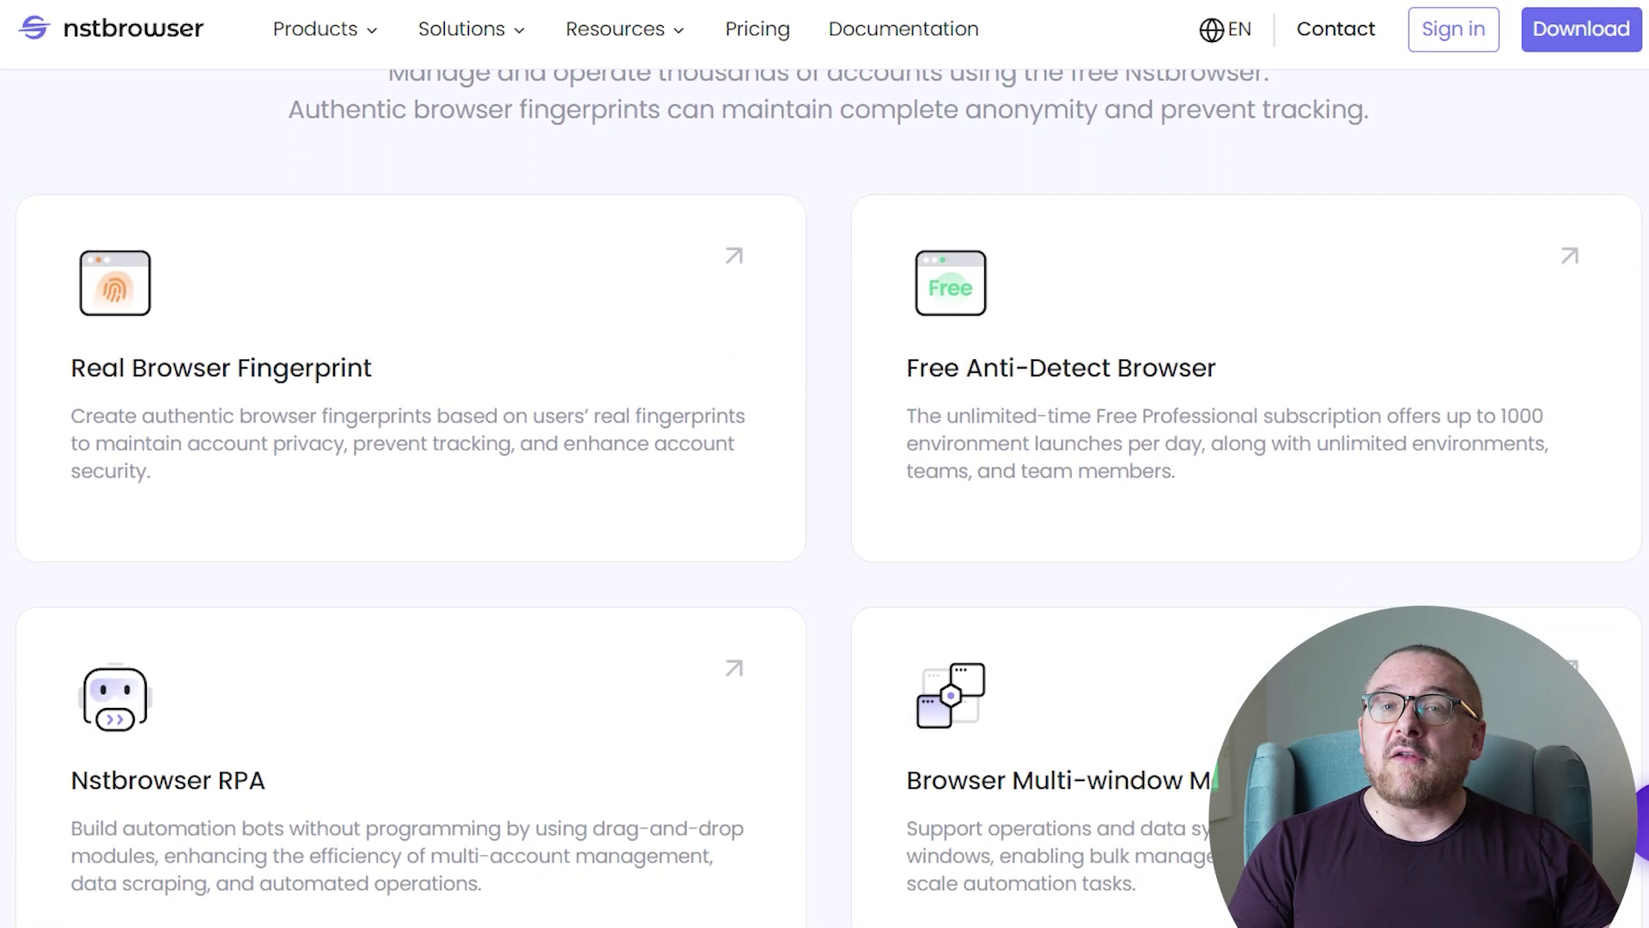
pyautogui.scroll(-8, 824, 464)
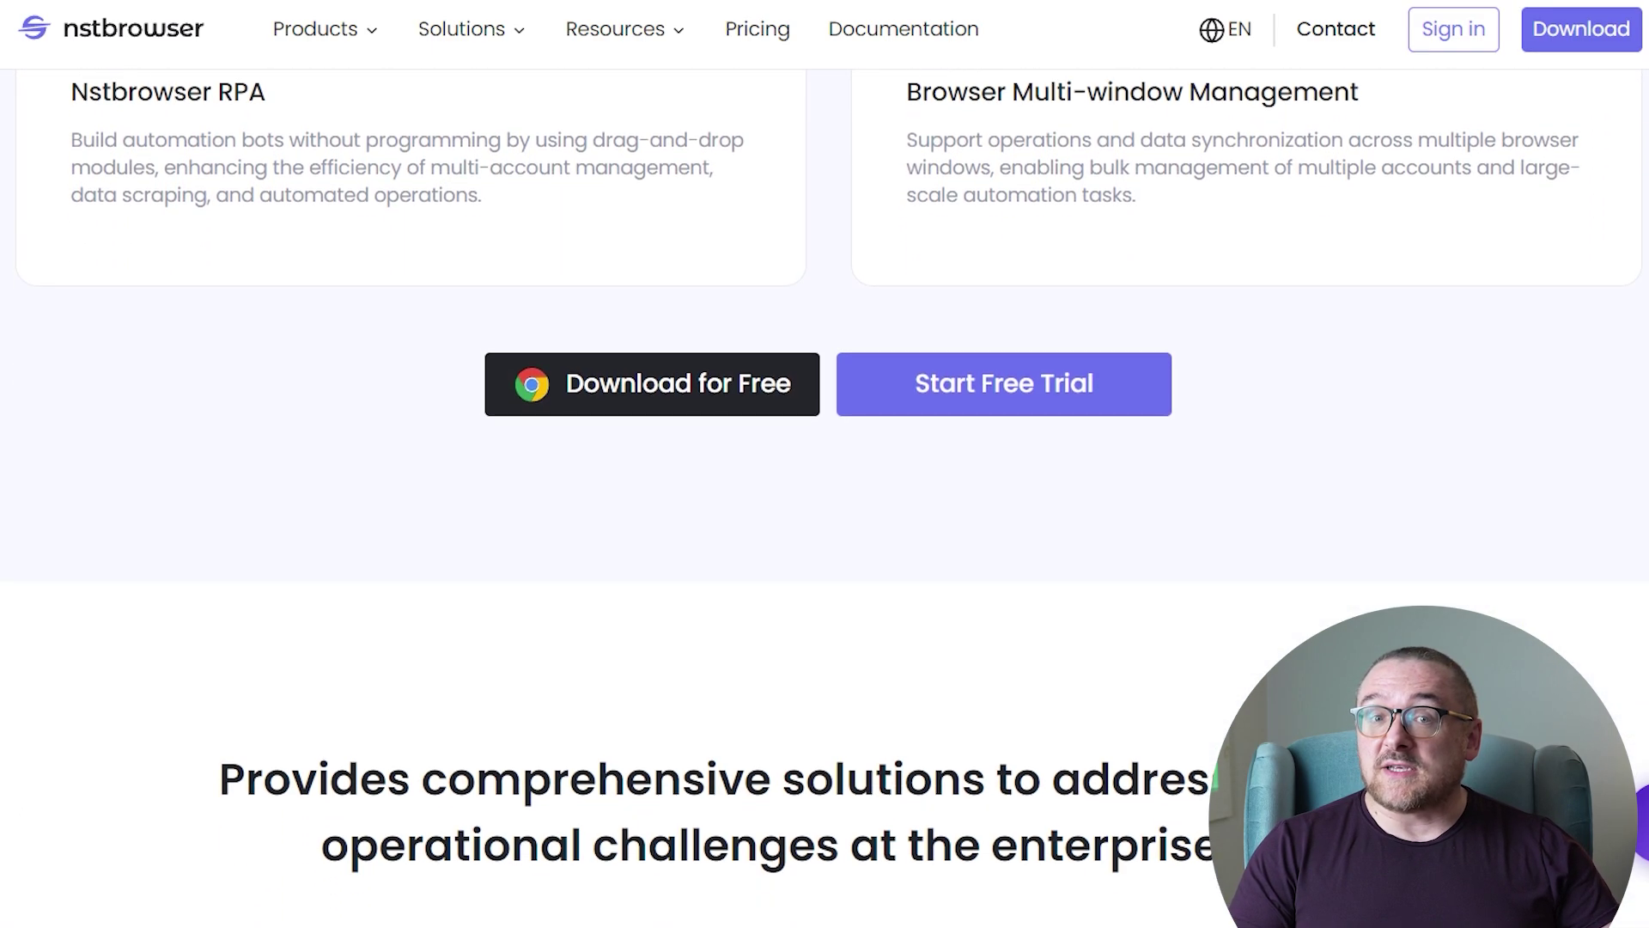
pyautogui.scroll(-8, 825, 464)
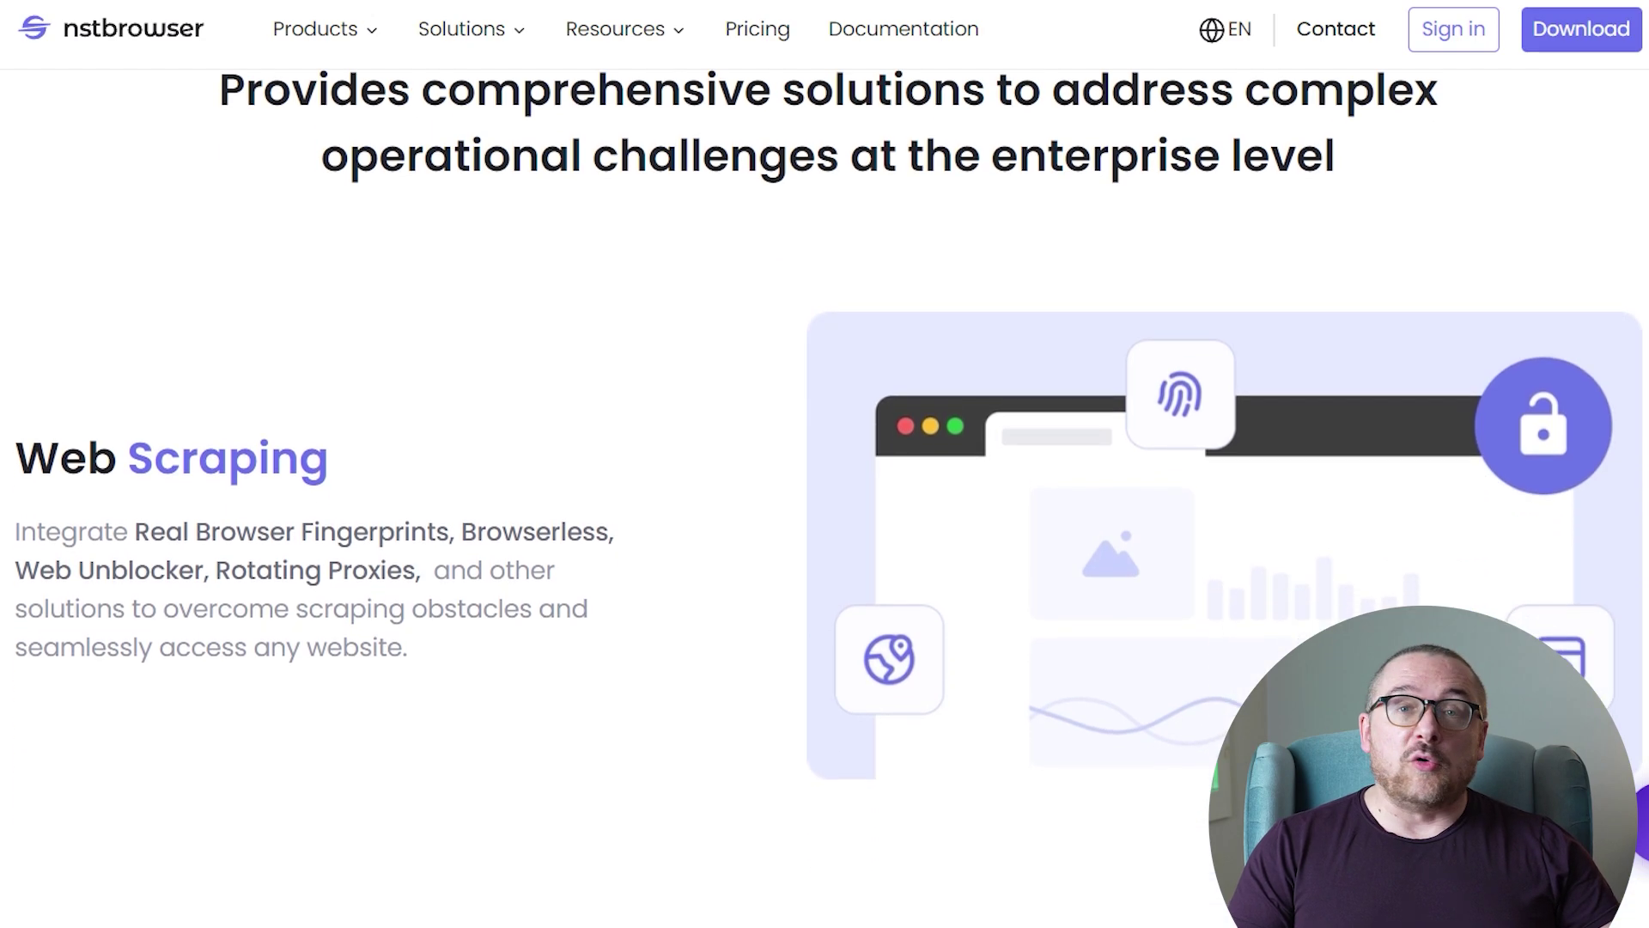
pyautogui.scroll(-8, 825, 464)
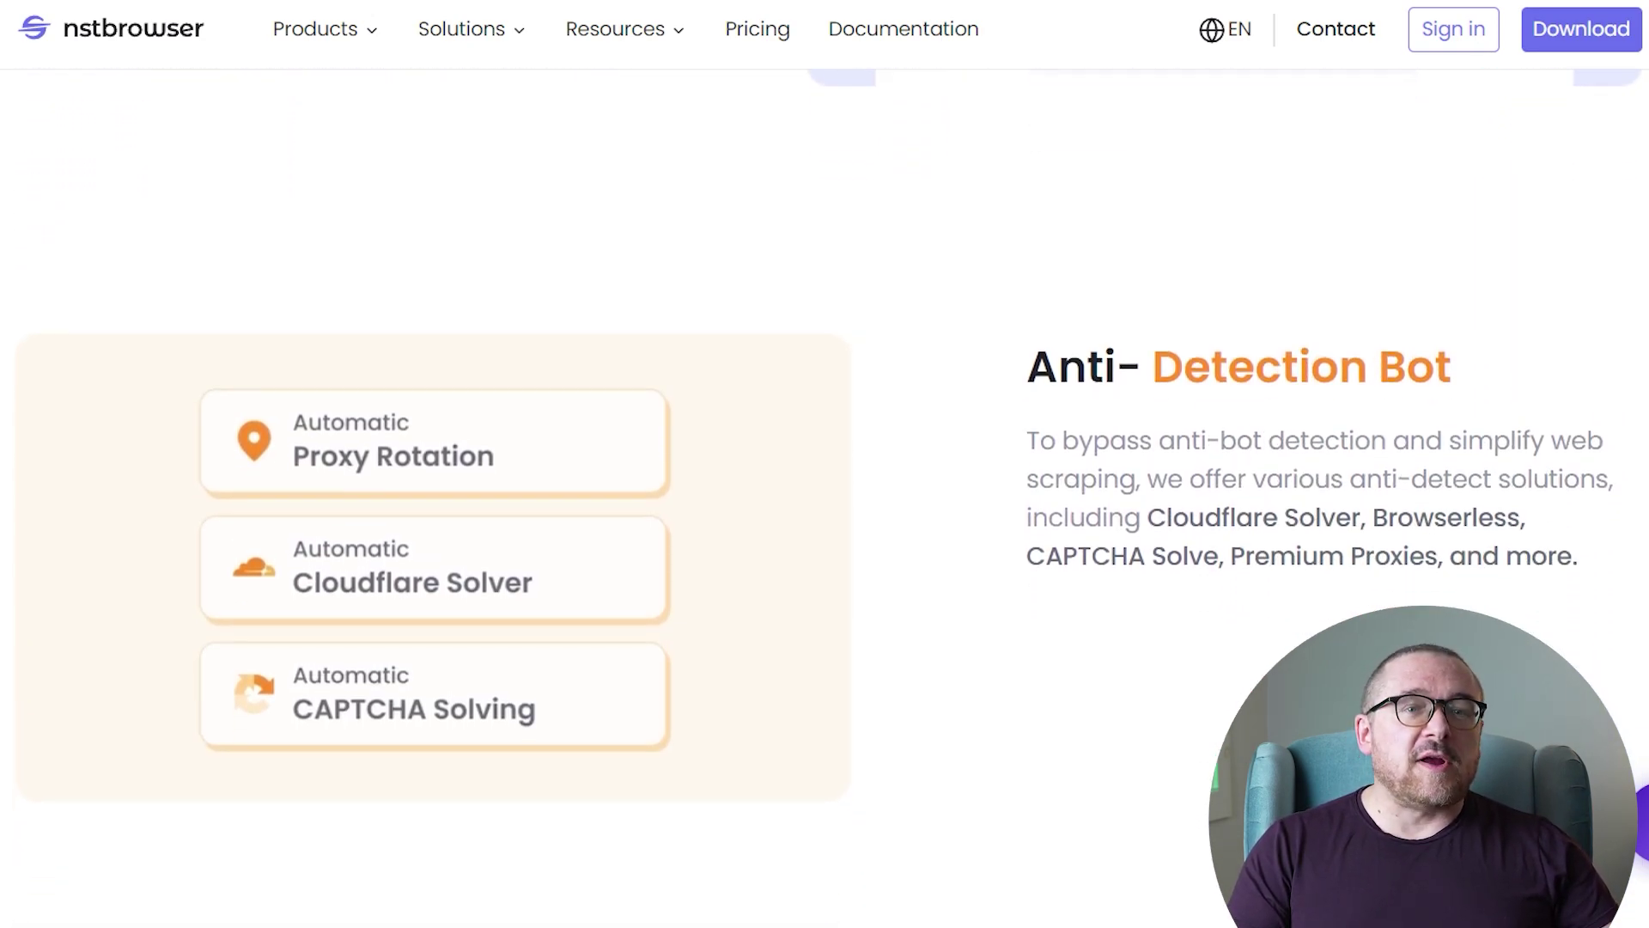
pyautogui.scroll(-8, 824, 464)
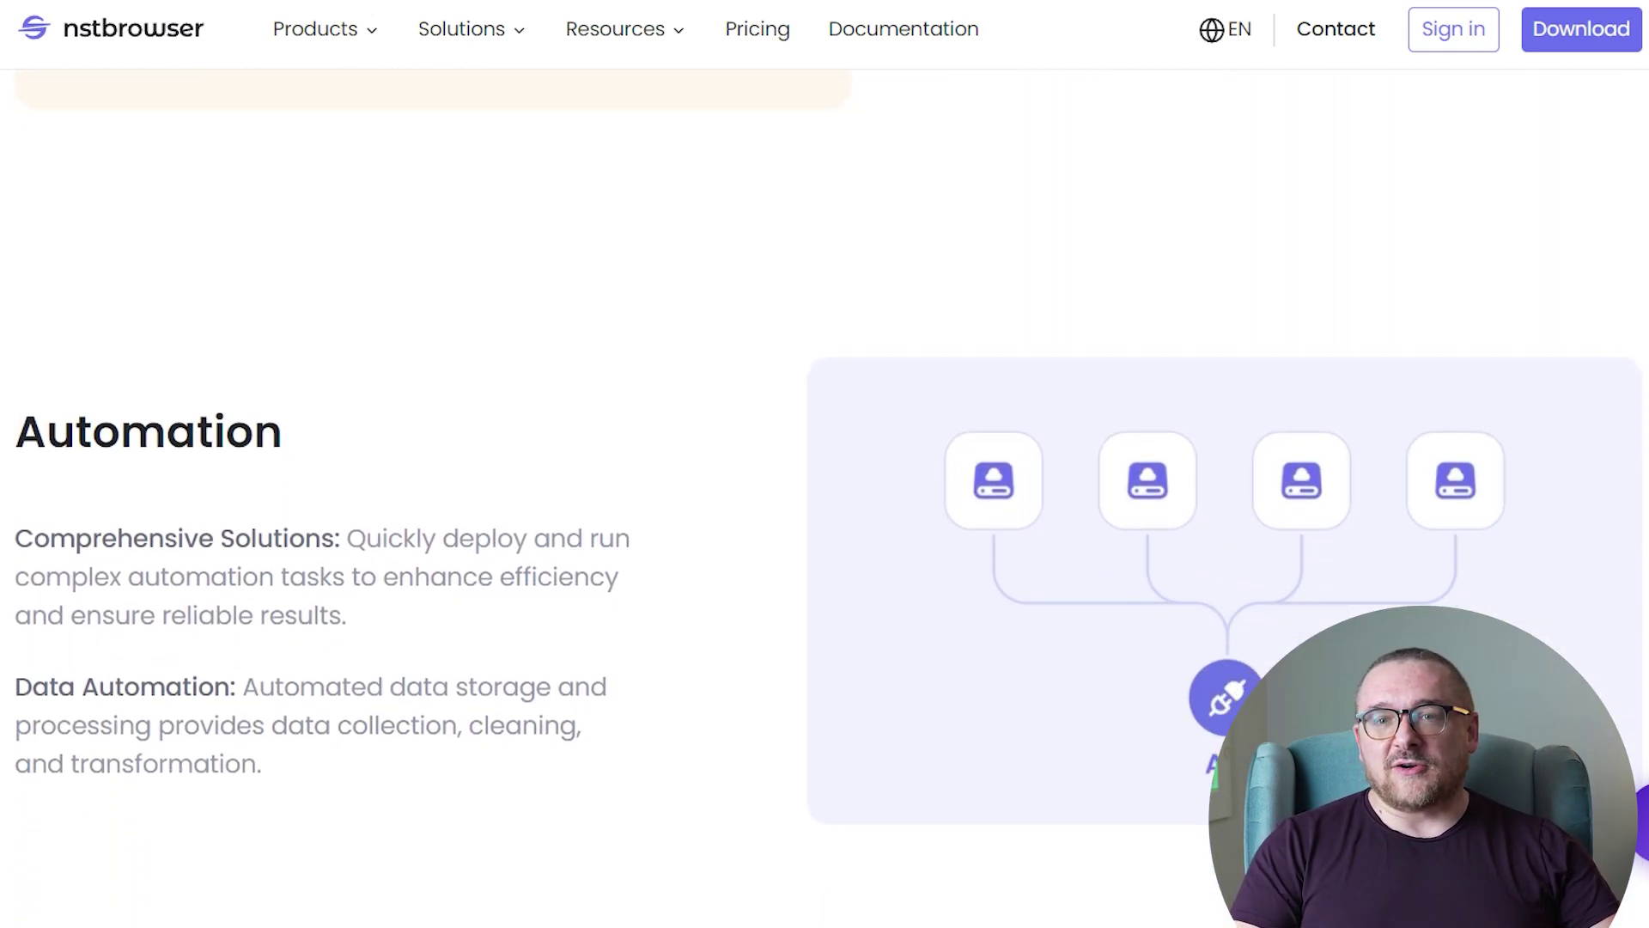
pyautogui.scroll(-8, 824, 464)
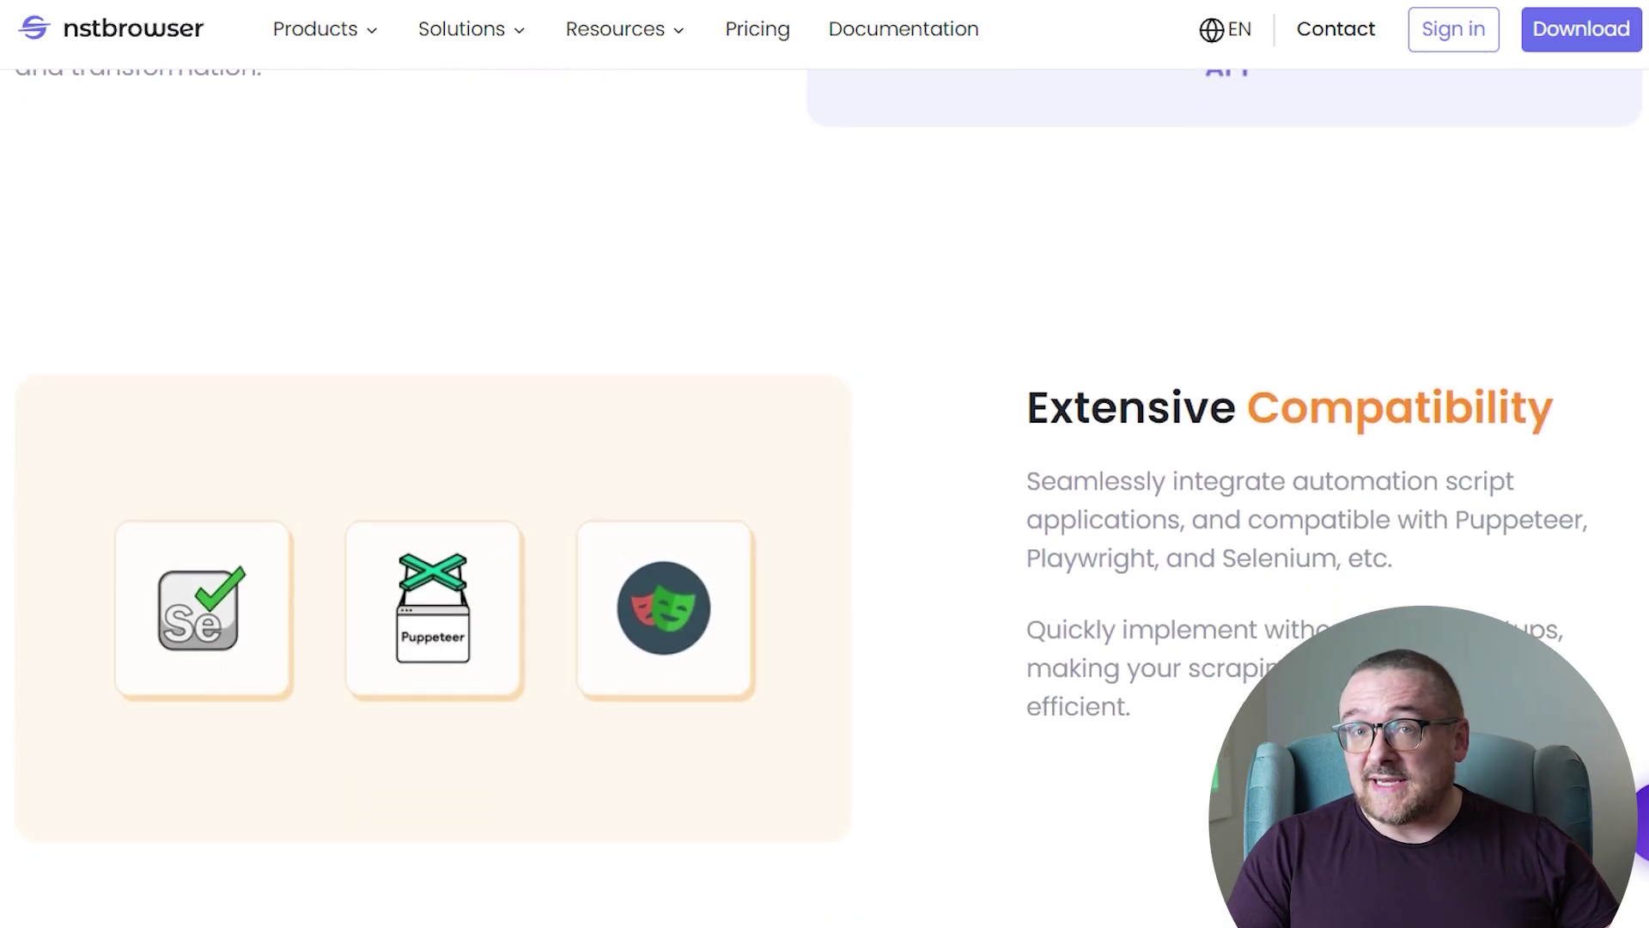
pyautogui.scroll(-2, 825, 463)
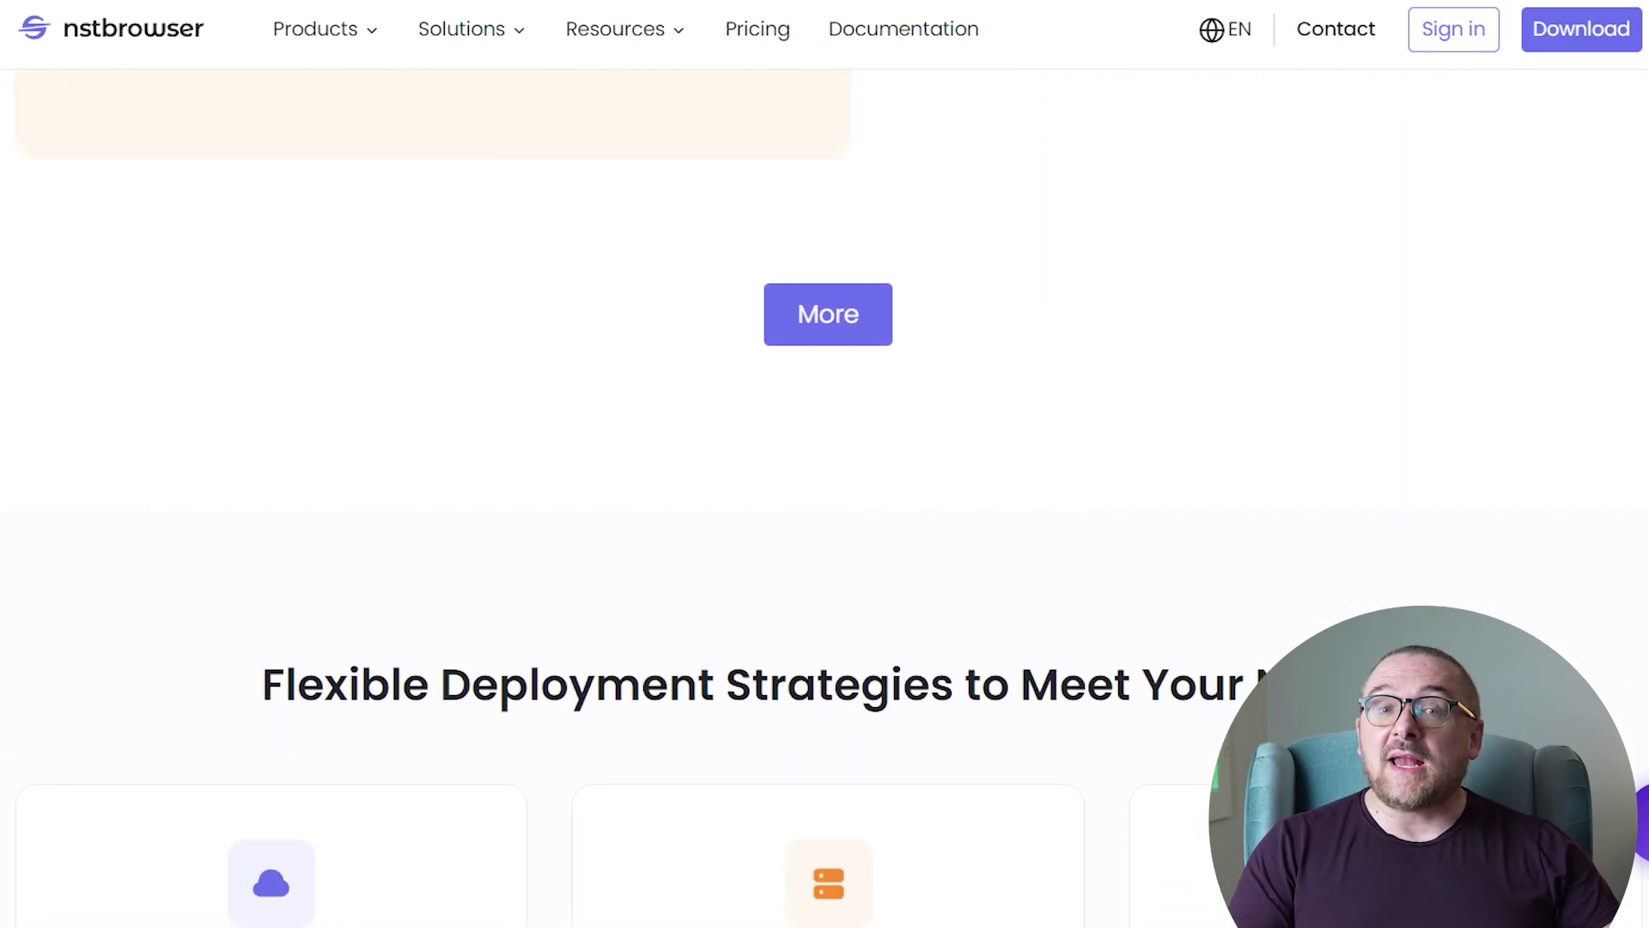
pyautogui.scroll(-8, 824, 464)
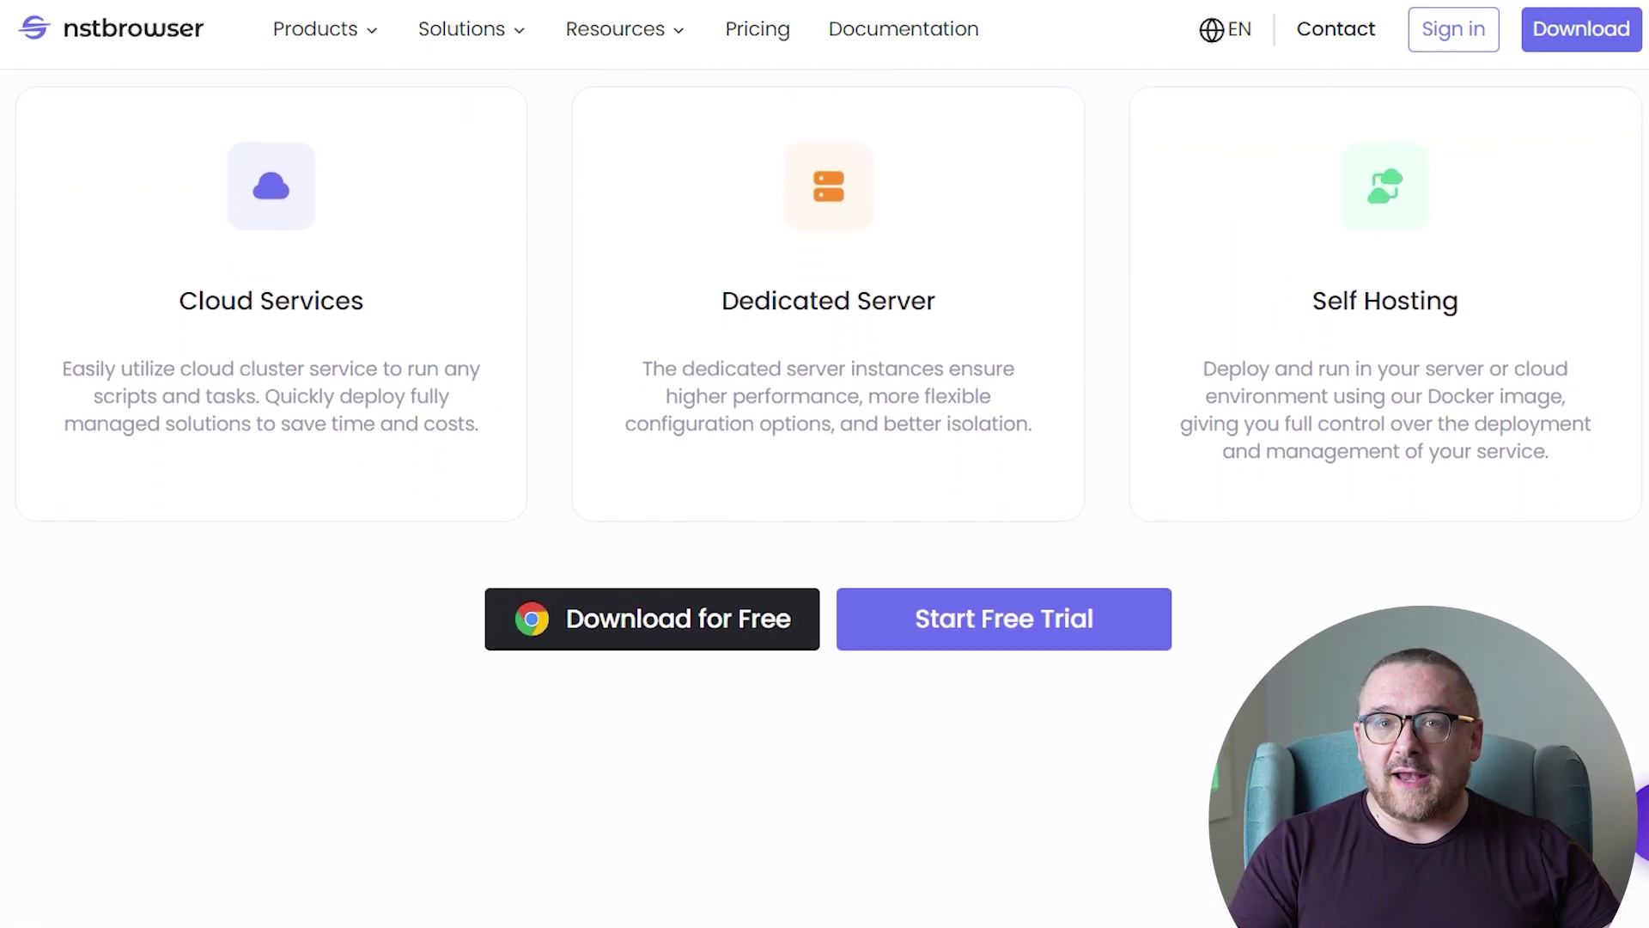
pyautogui.scroll(-9, 824, 464)
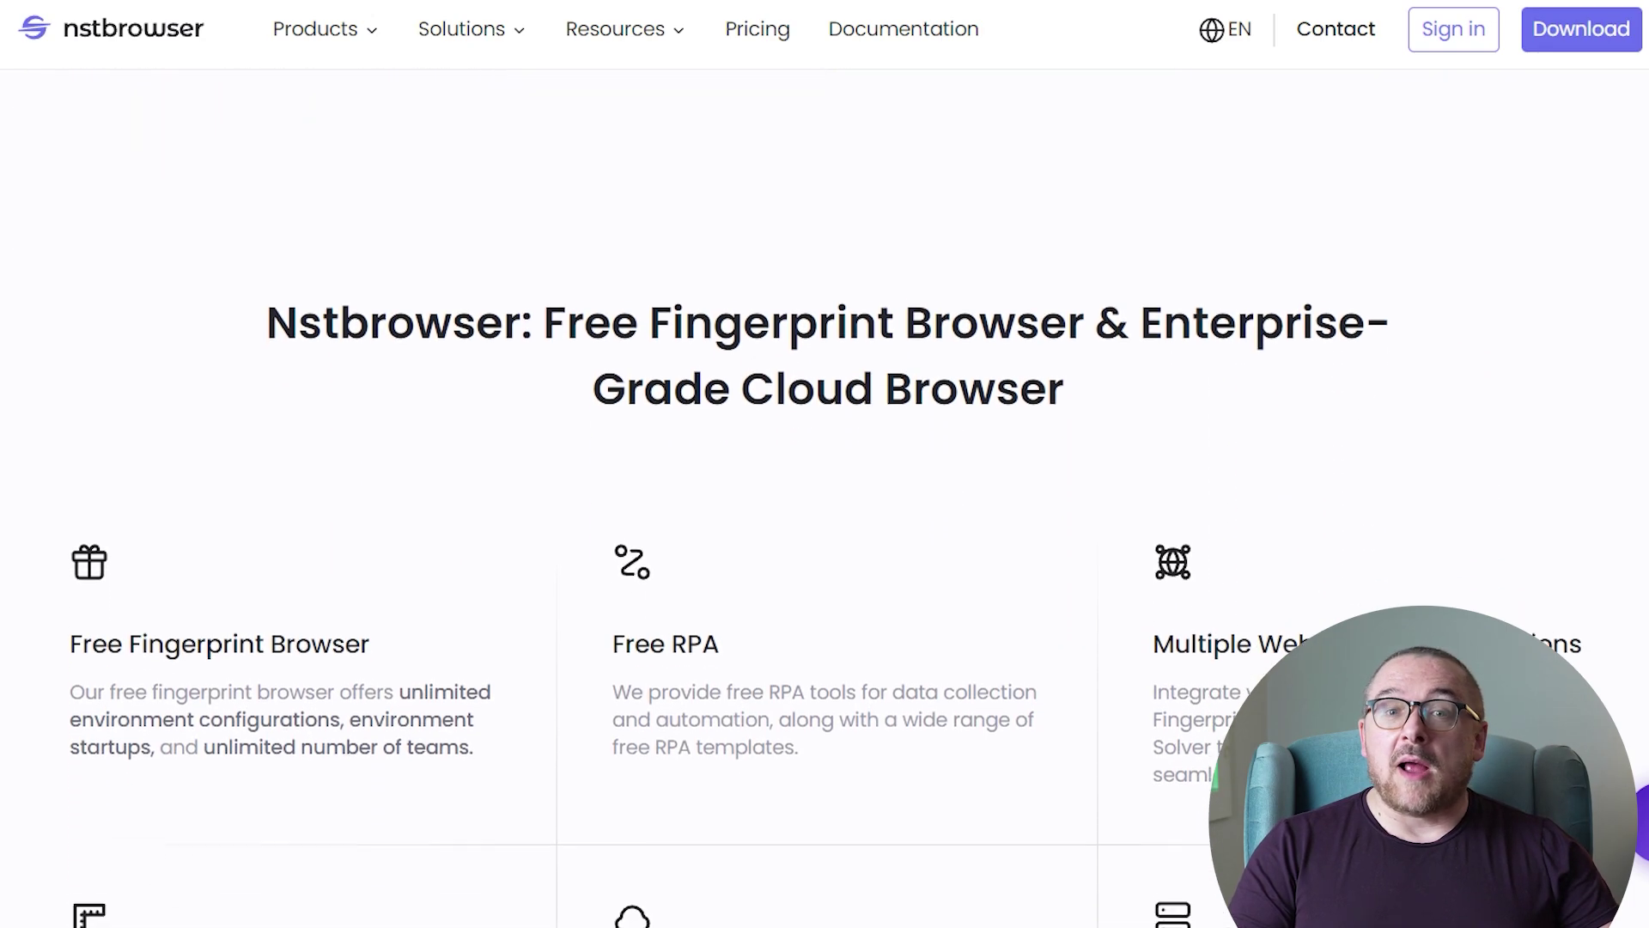
pyautogui.scroll(-8, 825, 464)
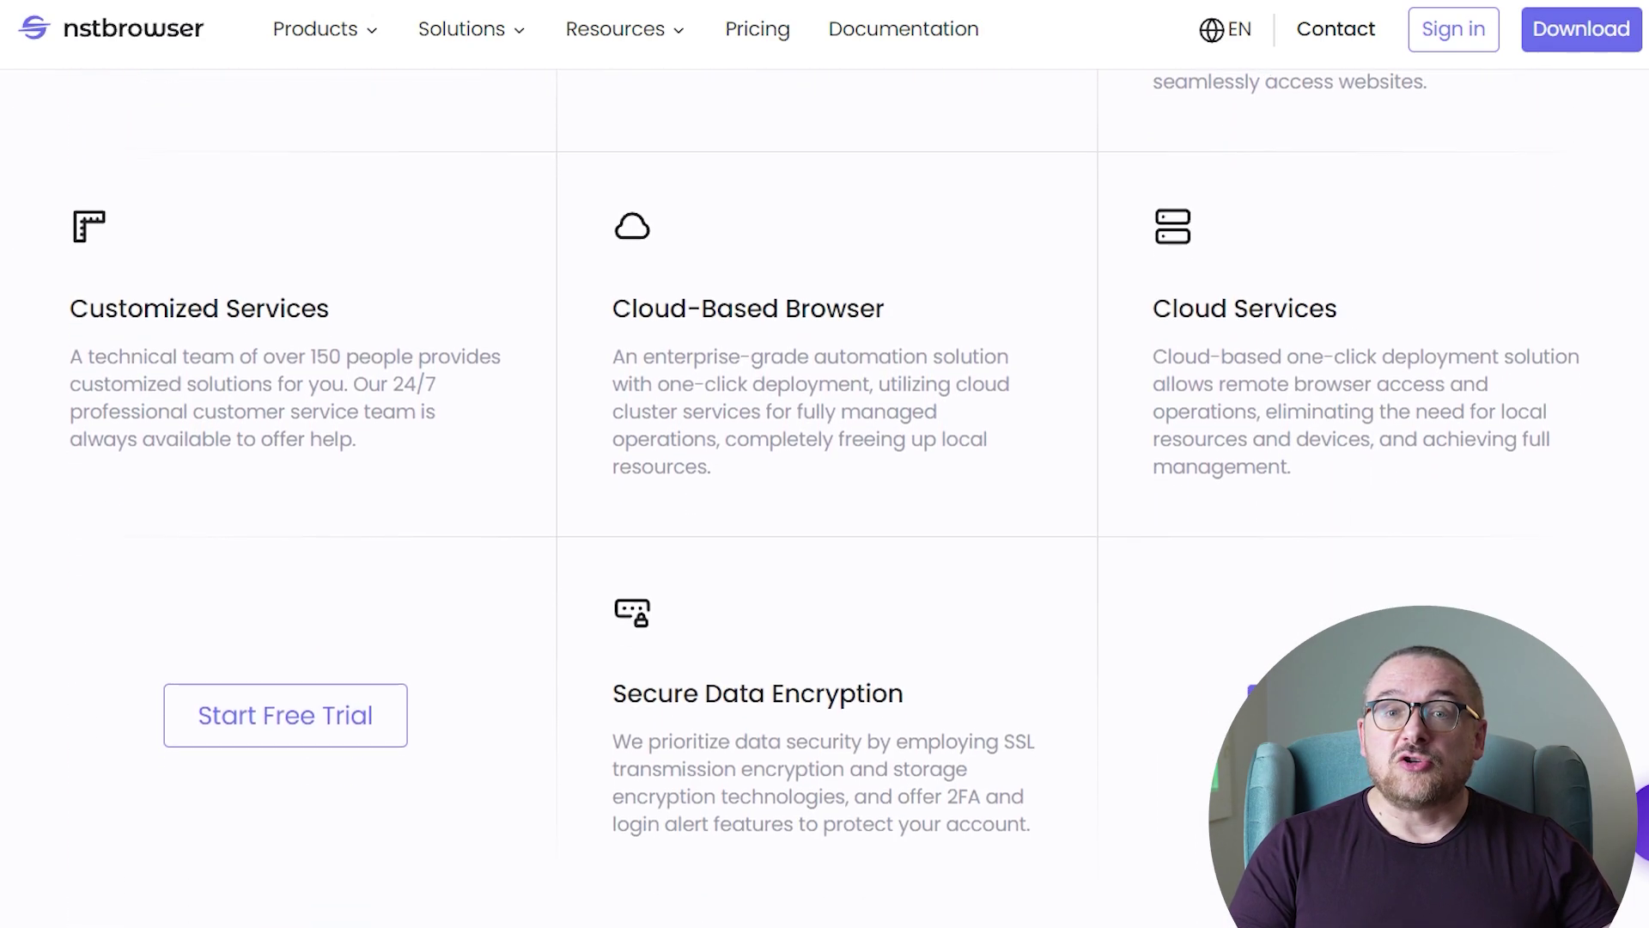
pyautogui.scroll(-8, 825, 464)
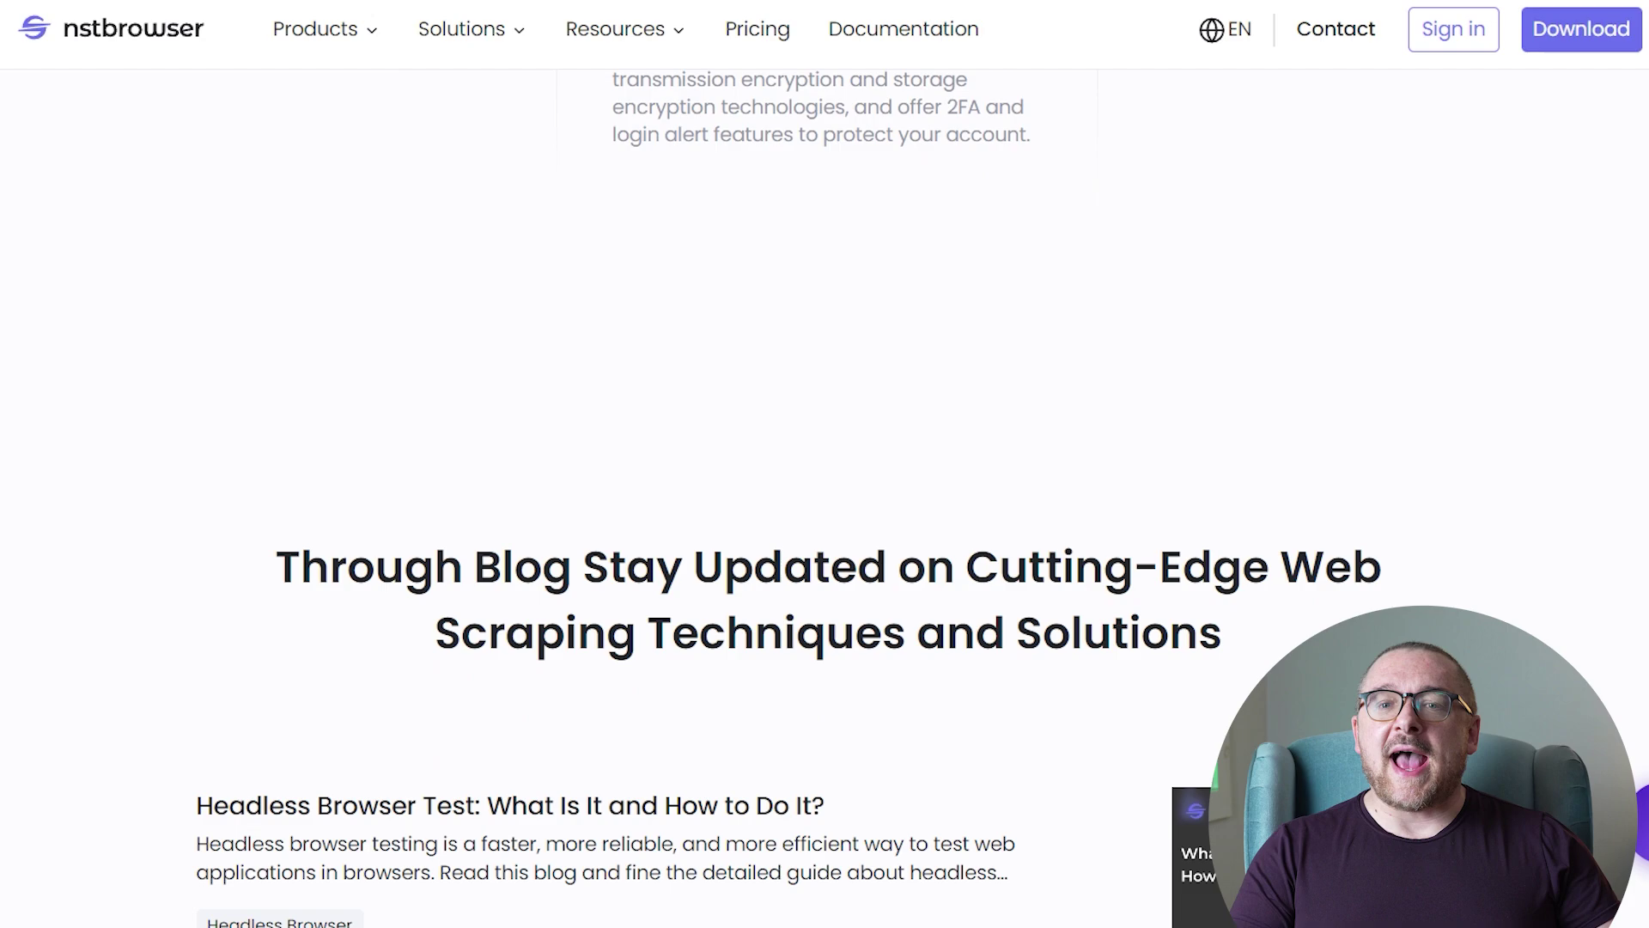
pyautogui.scroll(-8, 825, 464)
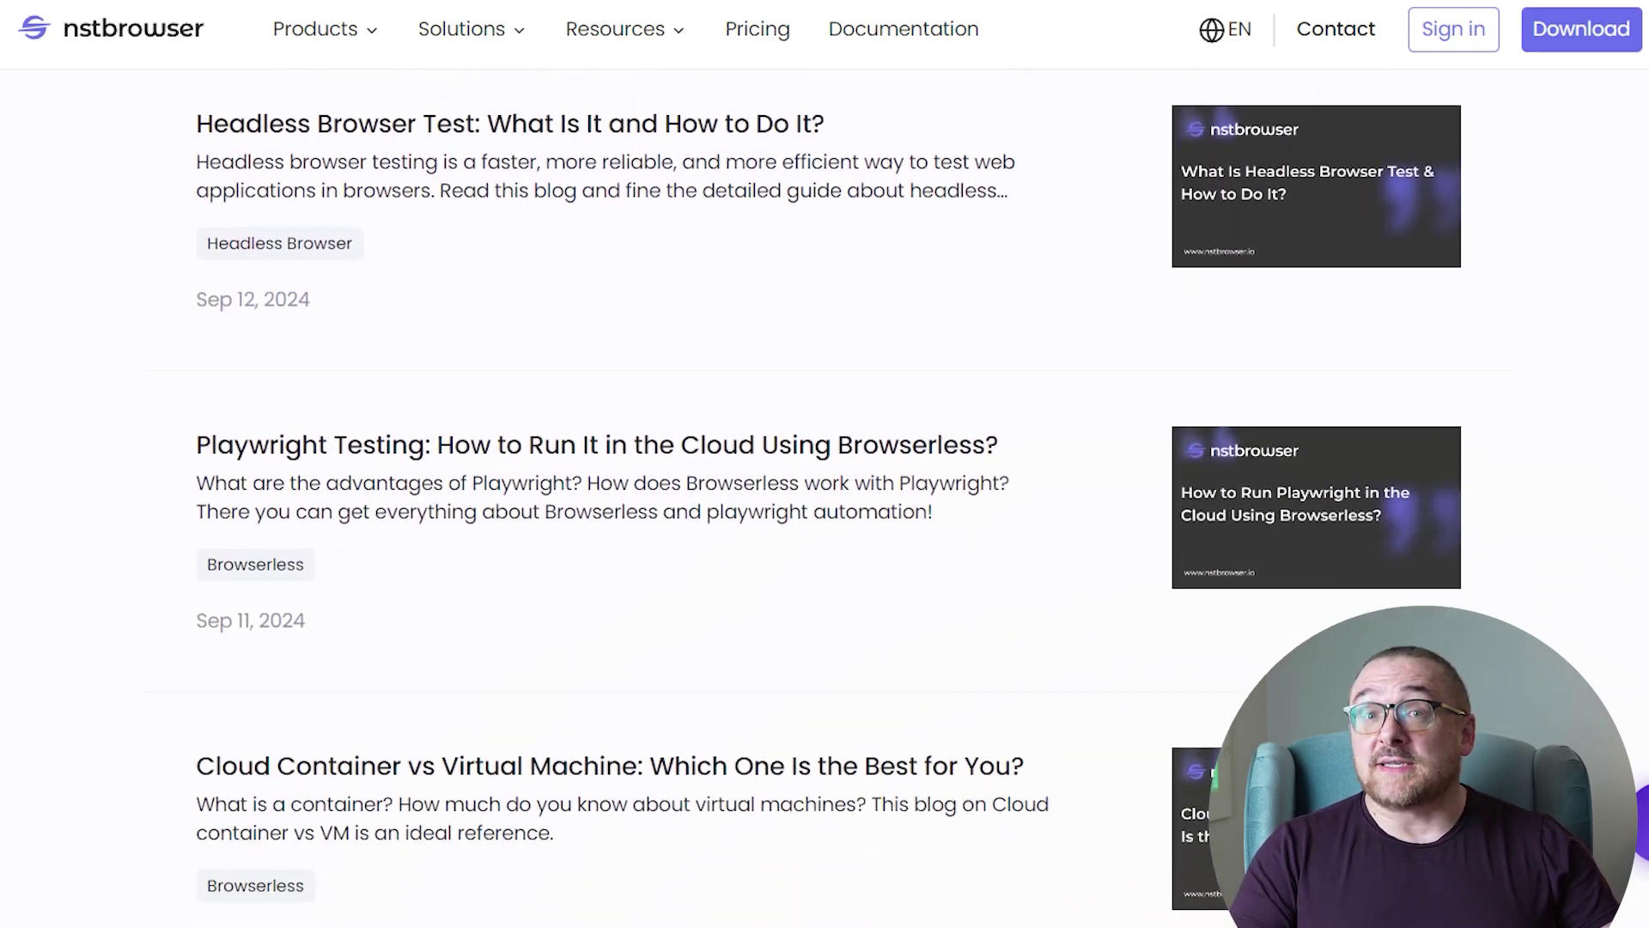
pyautogui.scroll(-8, 825, 464)
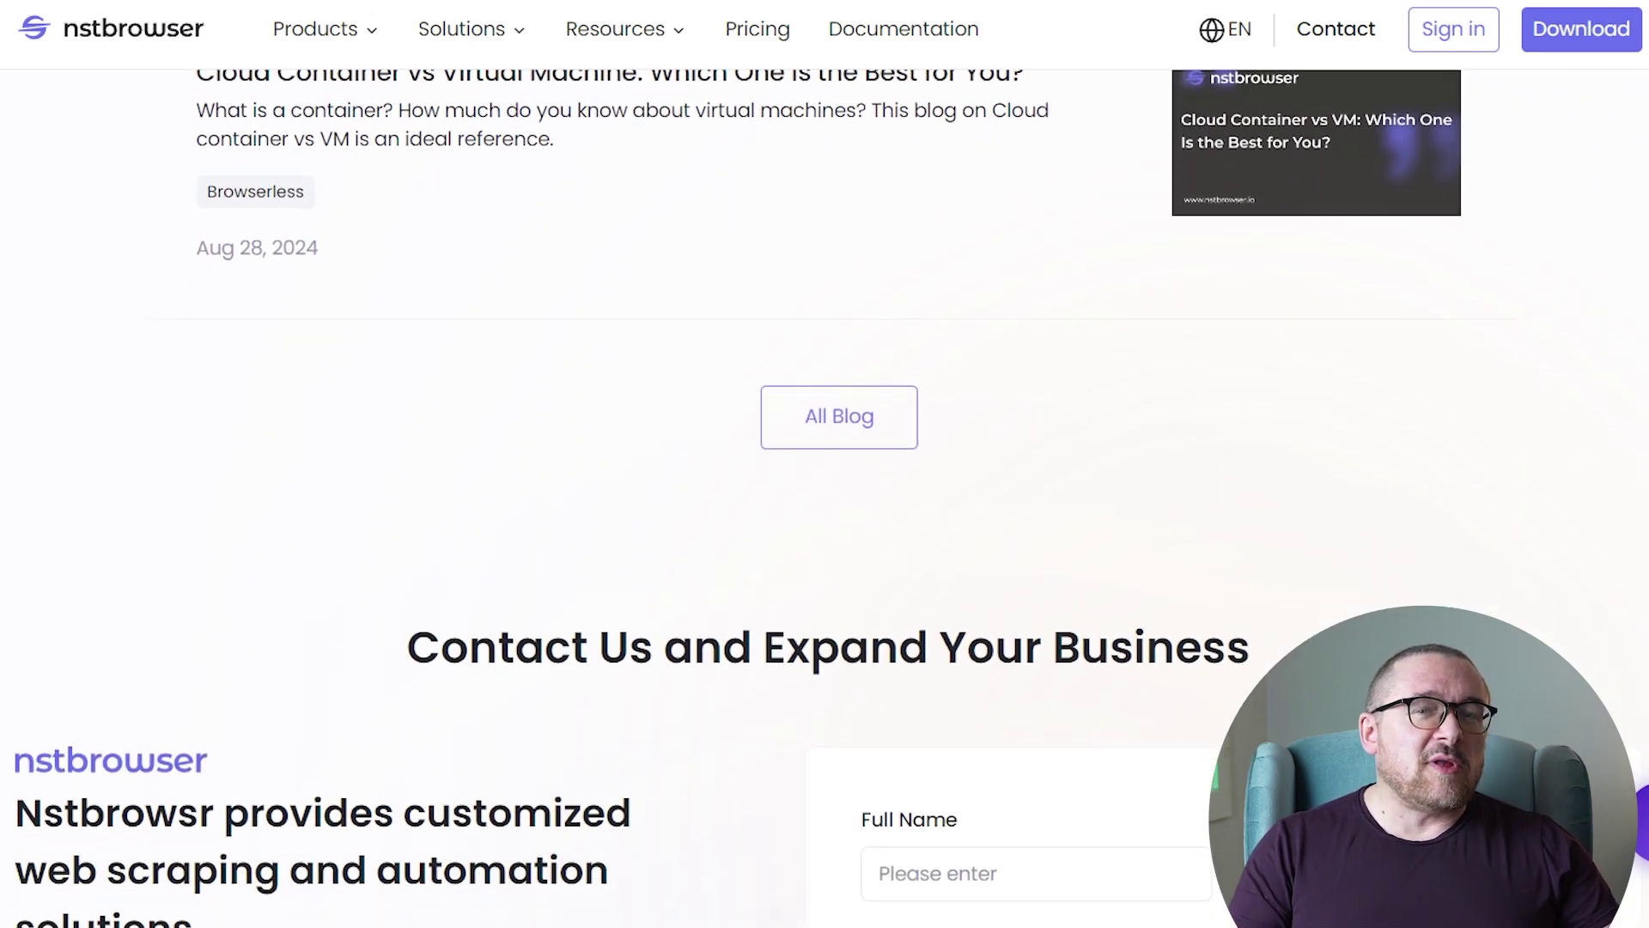
pyautogui.scroll(-8, 825, 463)
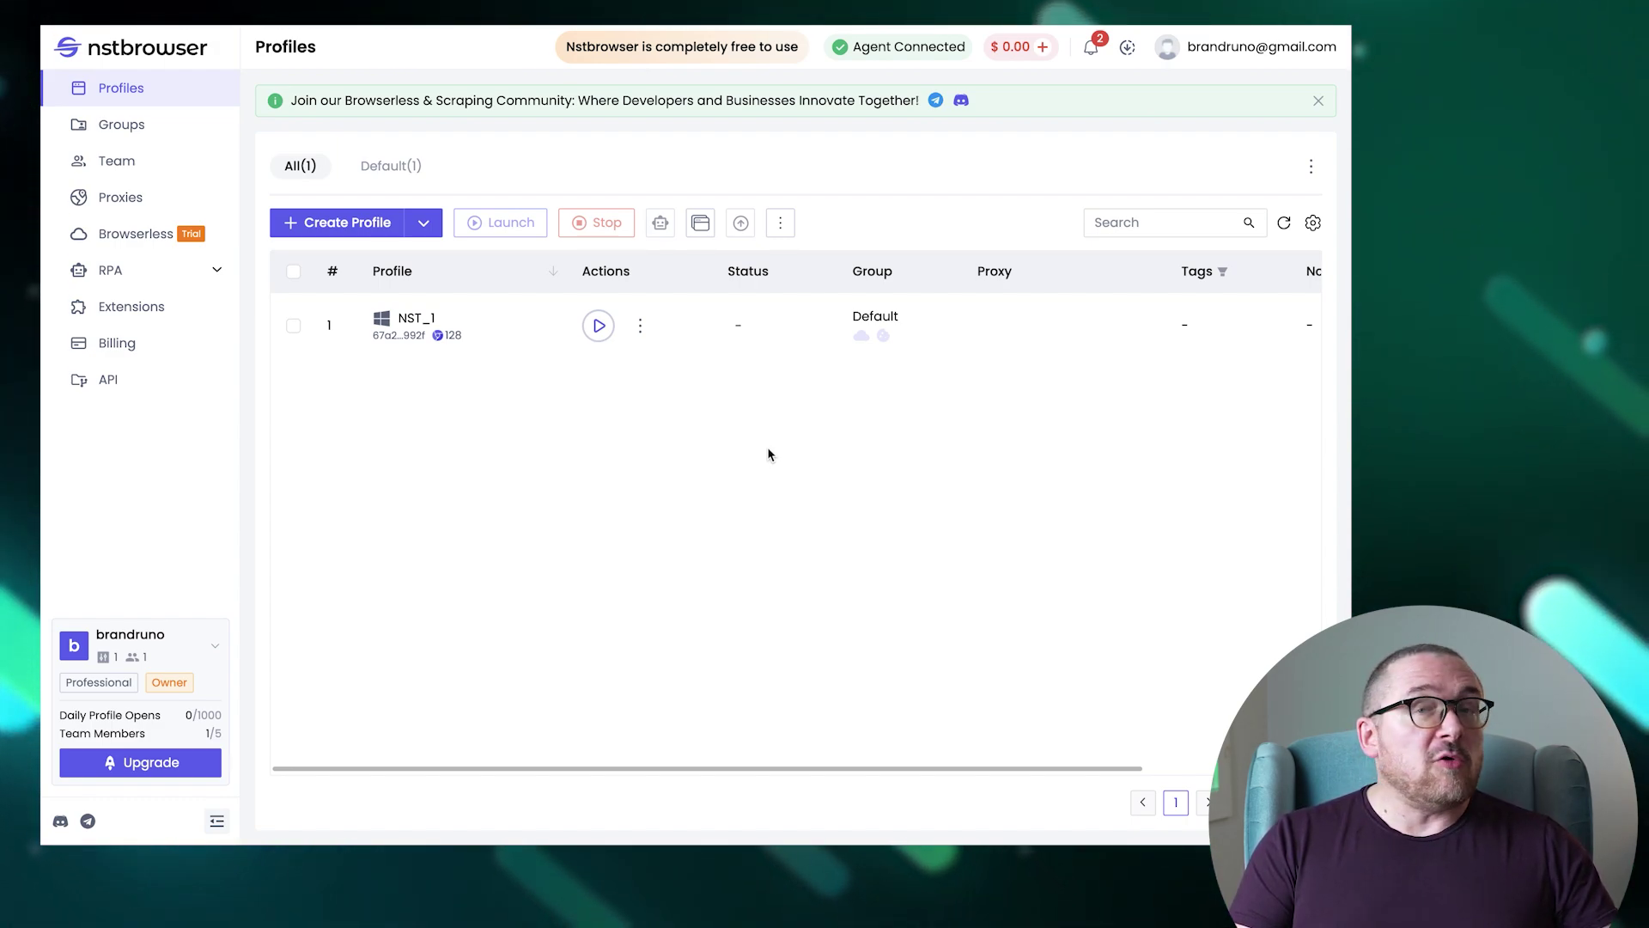
# Reveal the Create Profile, Batch Create and Batch Import options beside Create Profile.
pyautogui.click(427, 227)
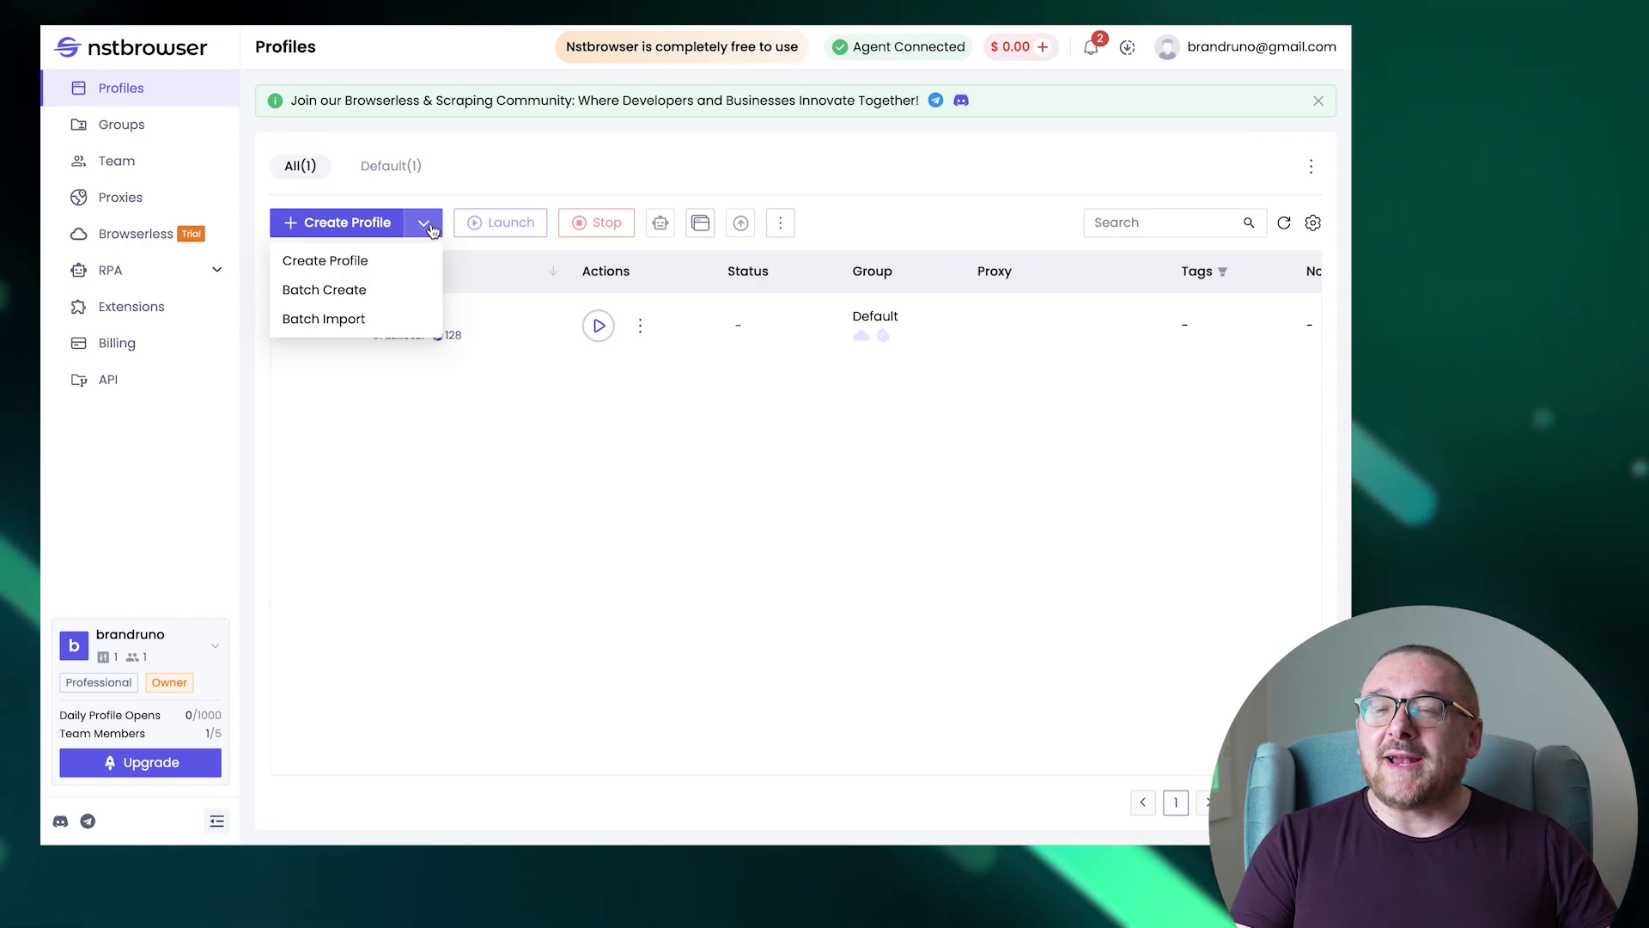
# Start a single new profile named TestProf in the Default group.
pyautogui.click(388, 260)
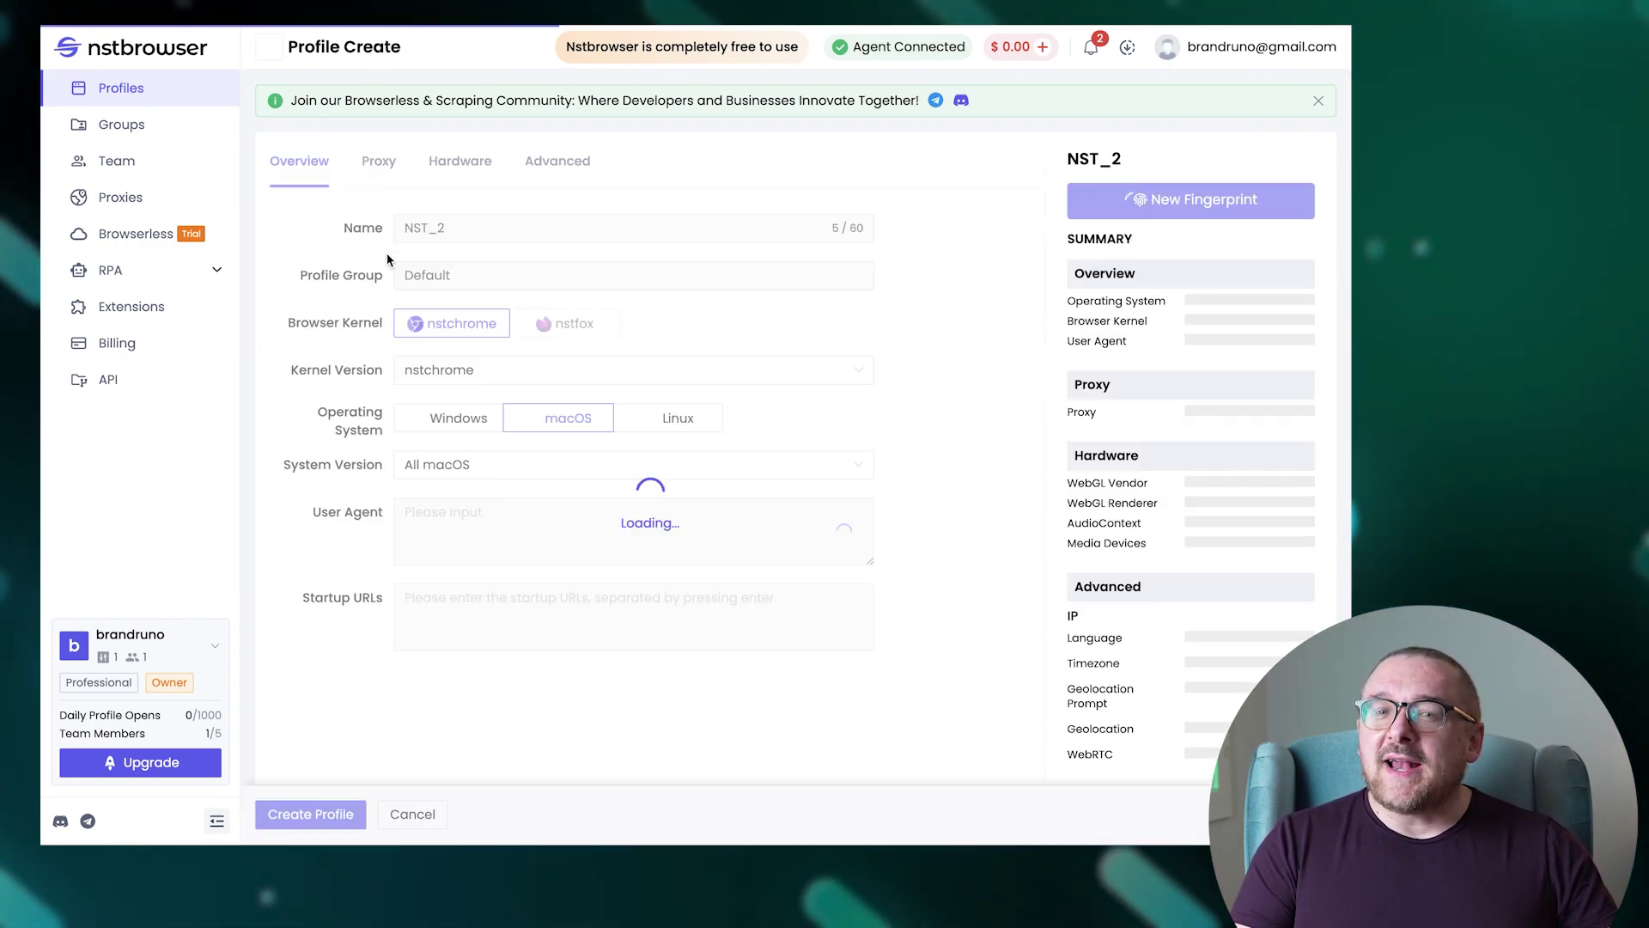
pyautogui.doubleClick(424, 228)
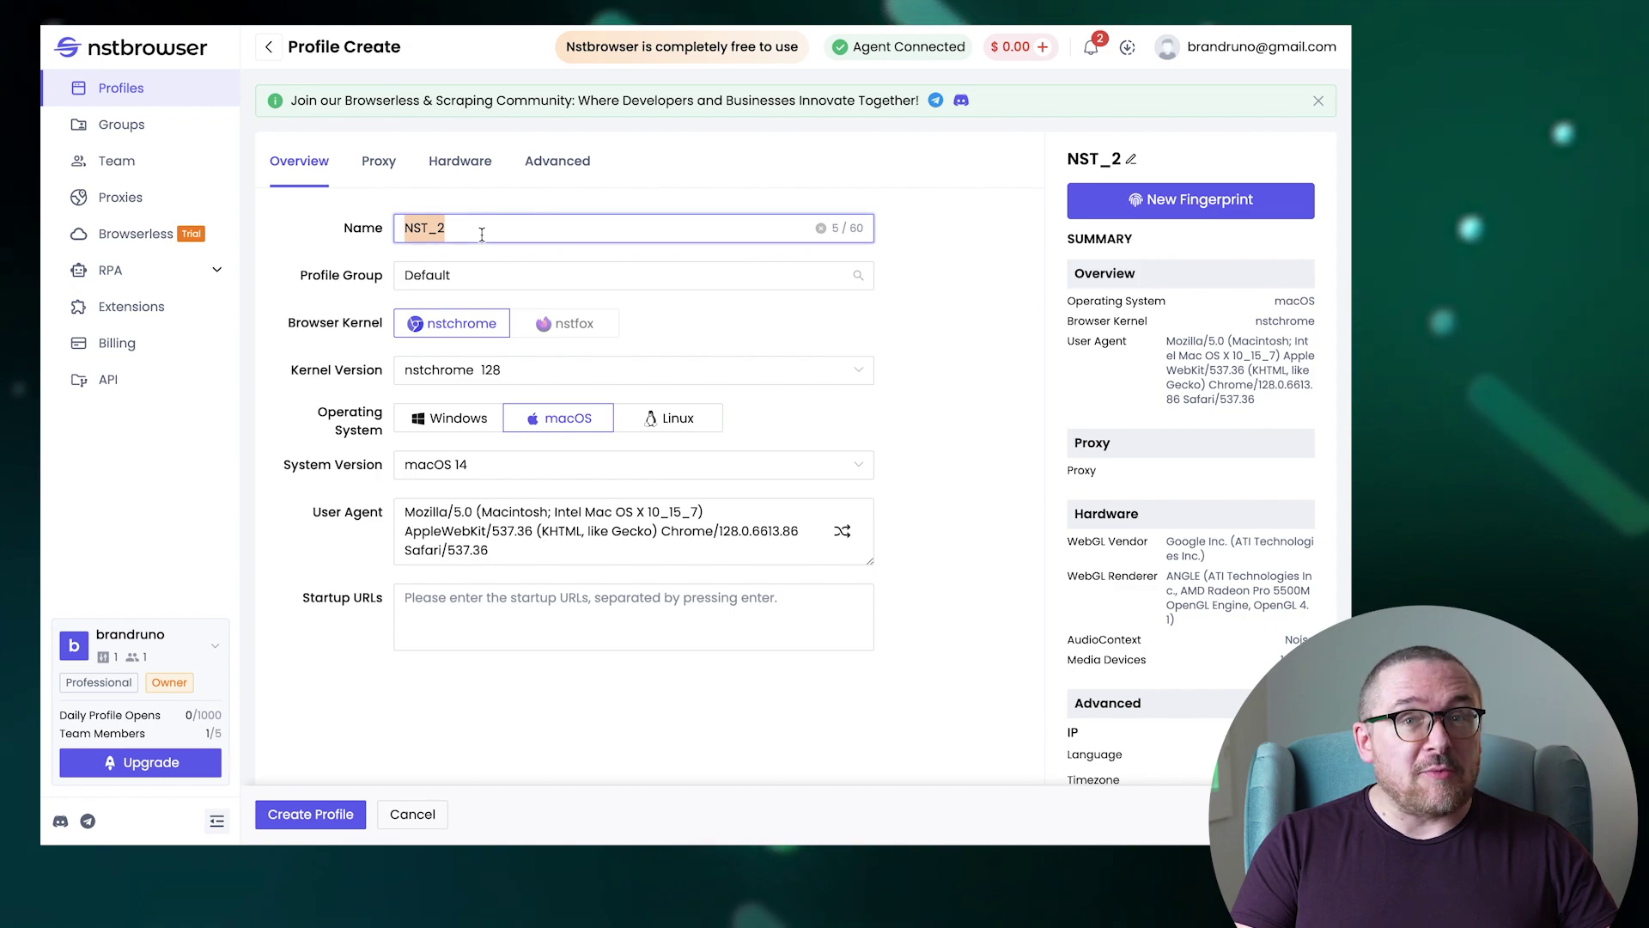
pyautogui.write('TestProf')
pyautogui.click(462, 275)
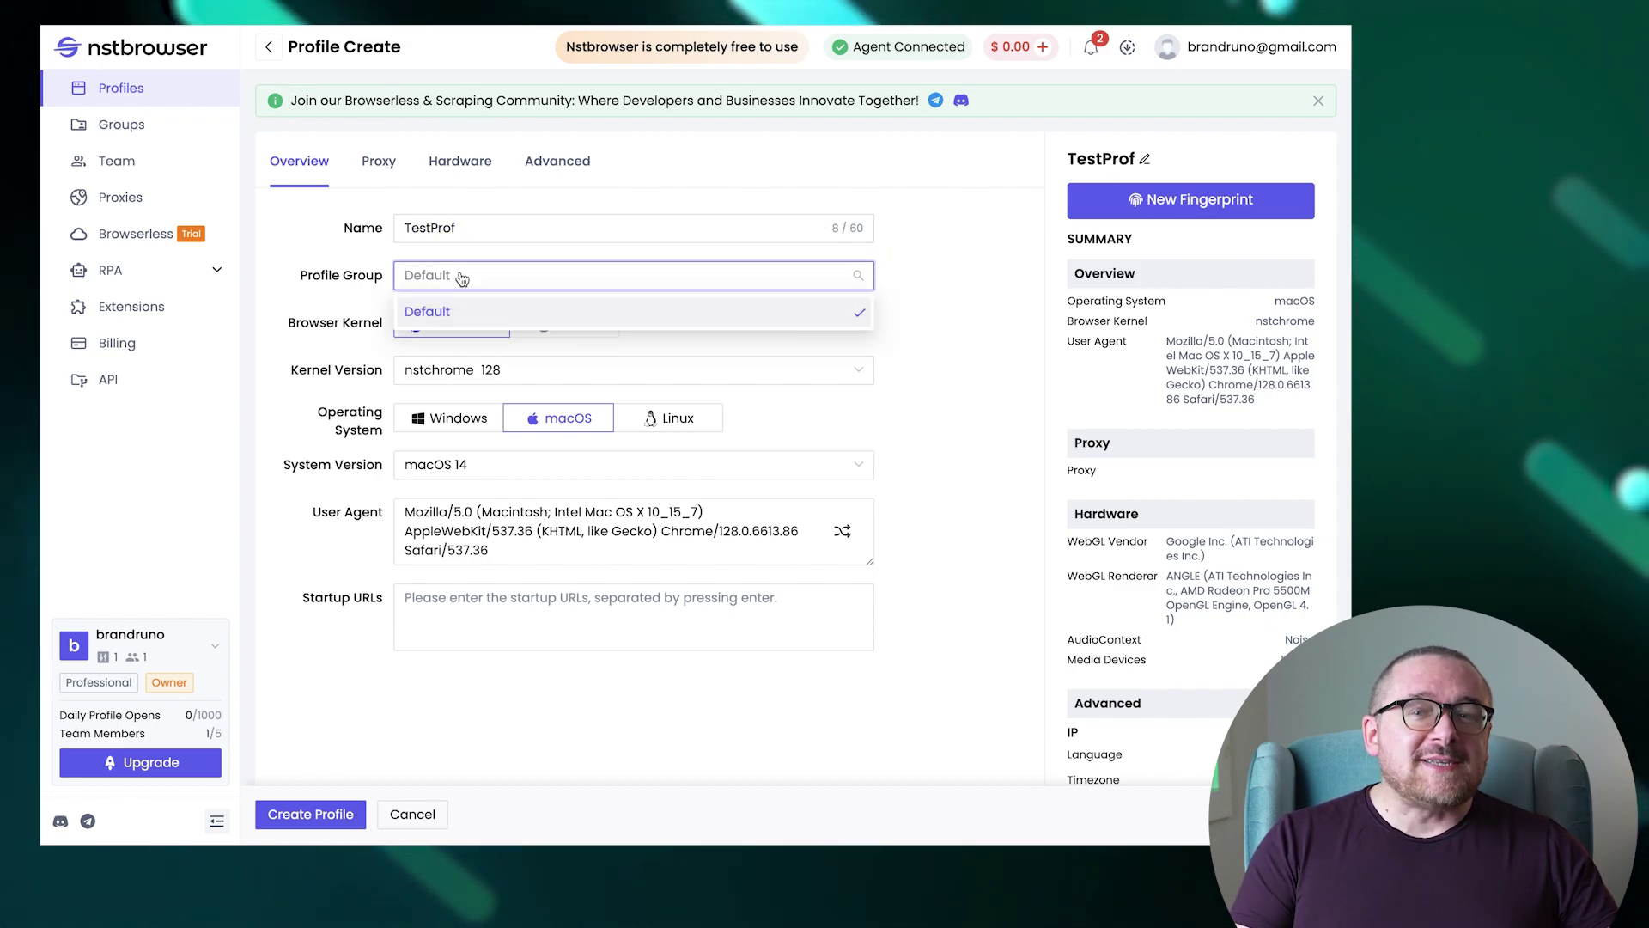
pyautogui.click(529, 311)
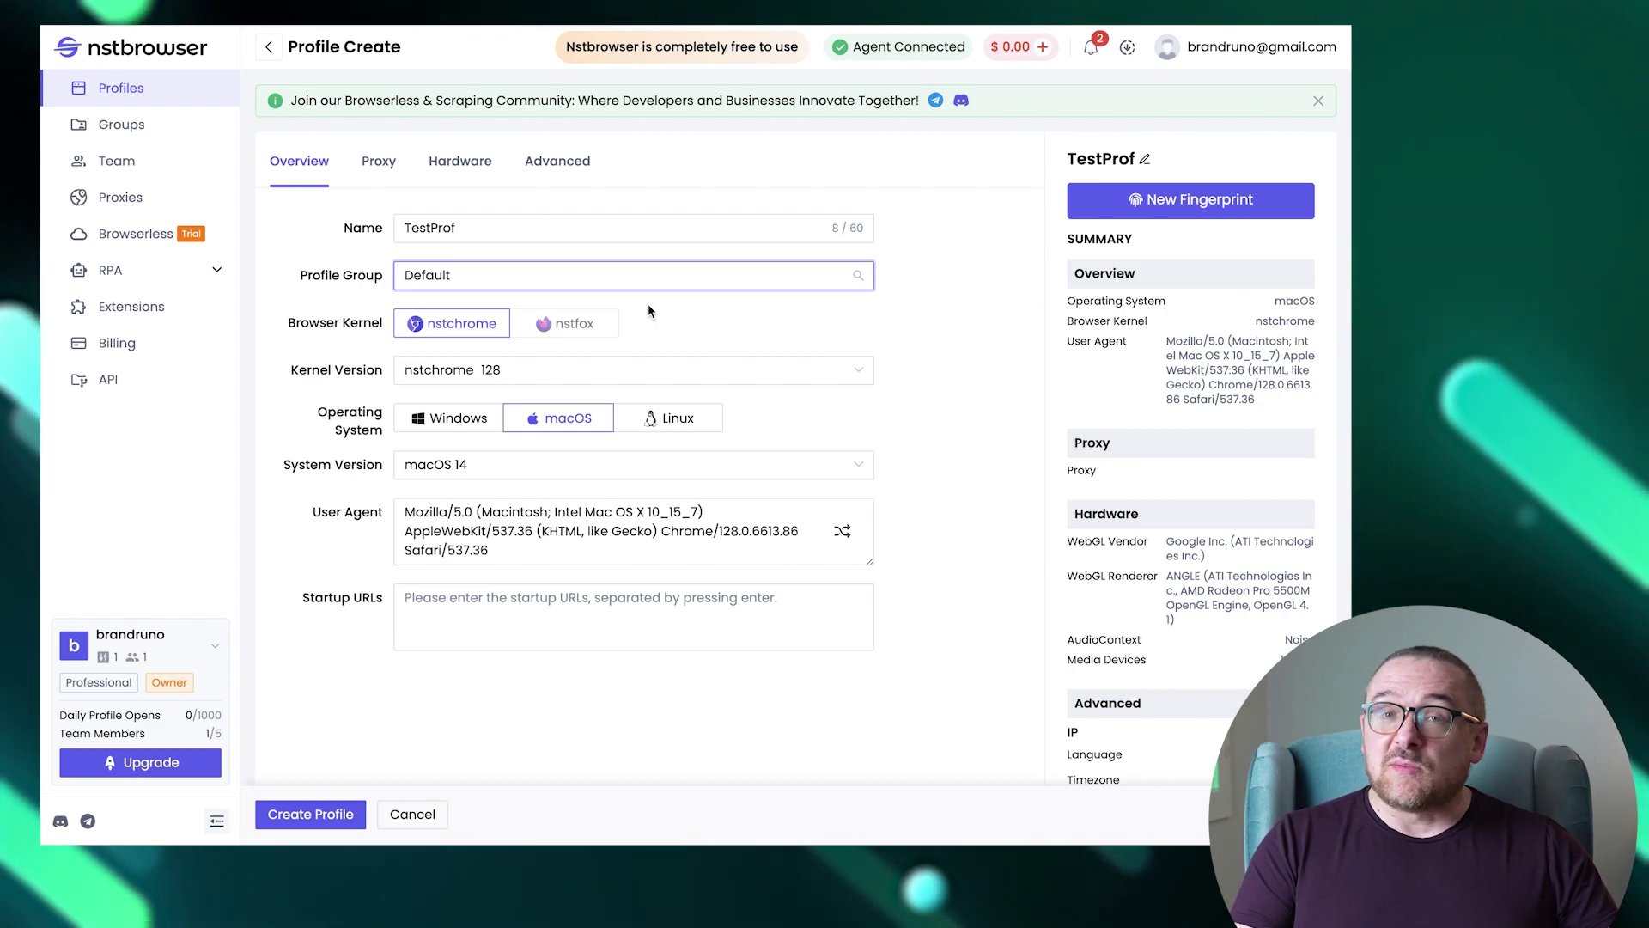
# Set the kernel to nstchrome 120 and the OS to Linux with All Linux version.
pyautogui.click(626, 370)
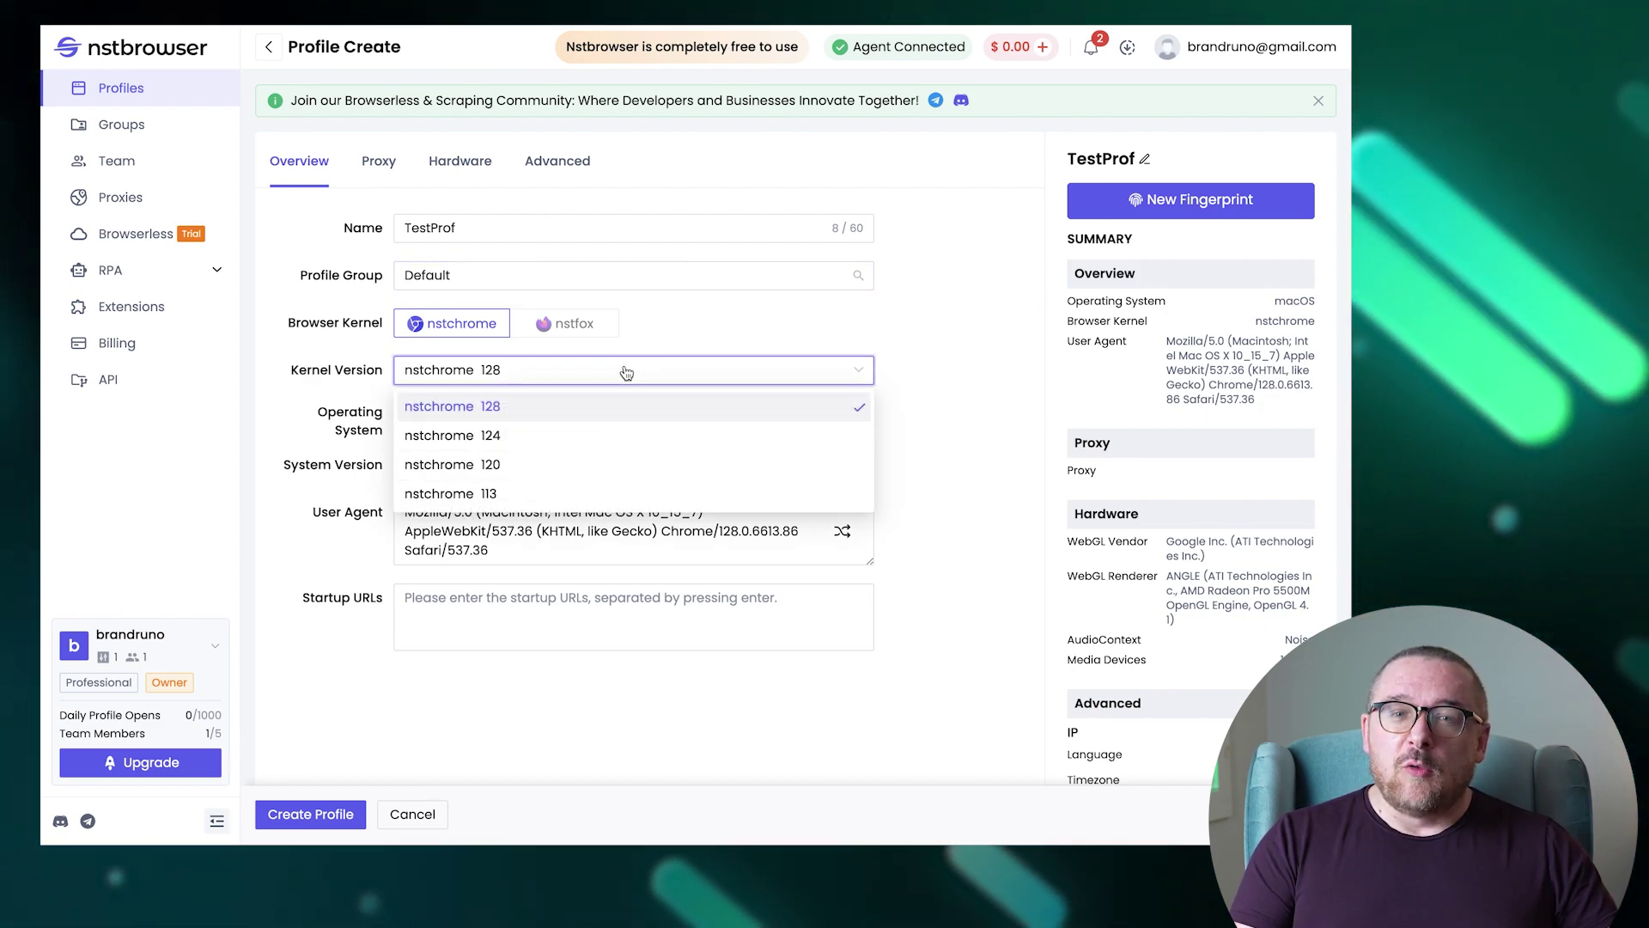
pyautogui.click(589, 465)
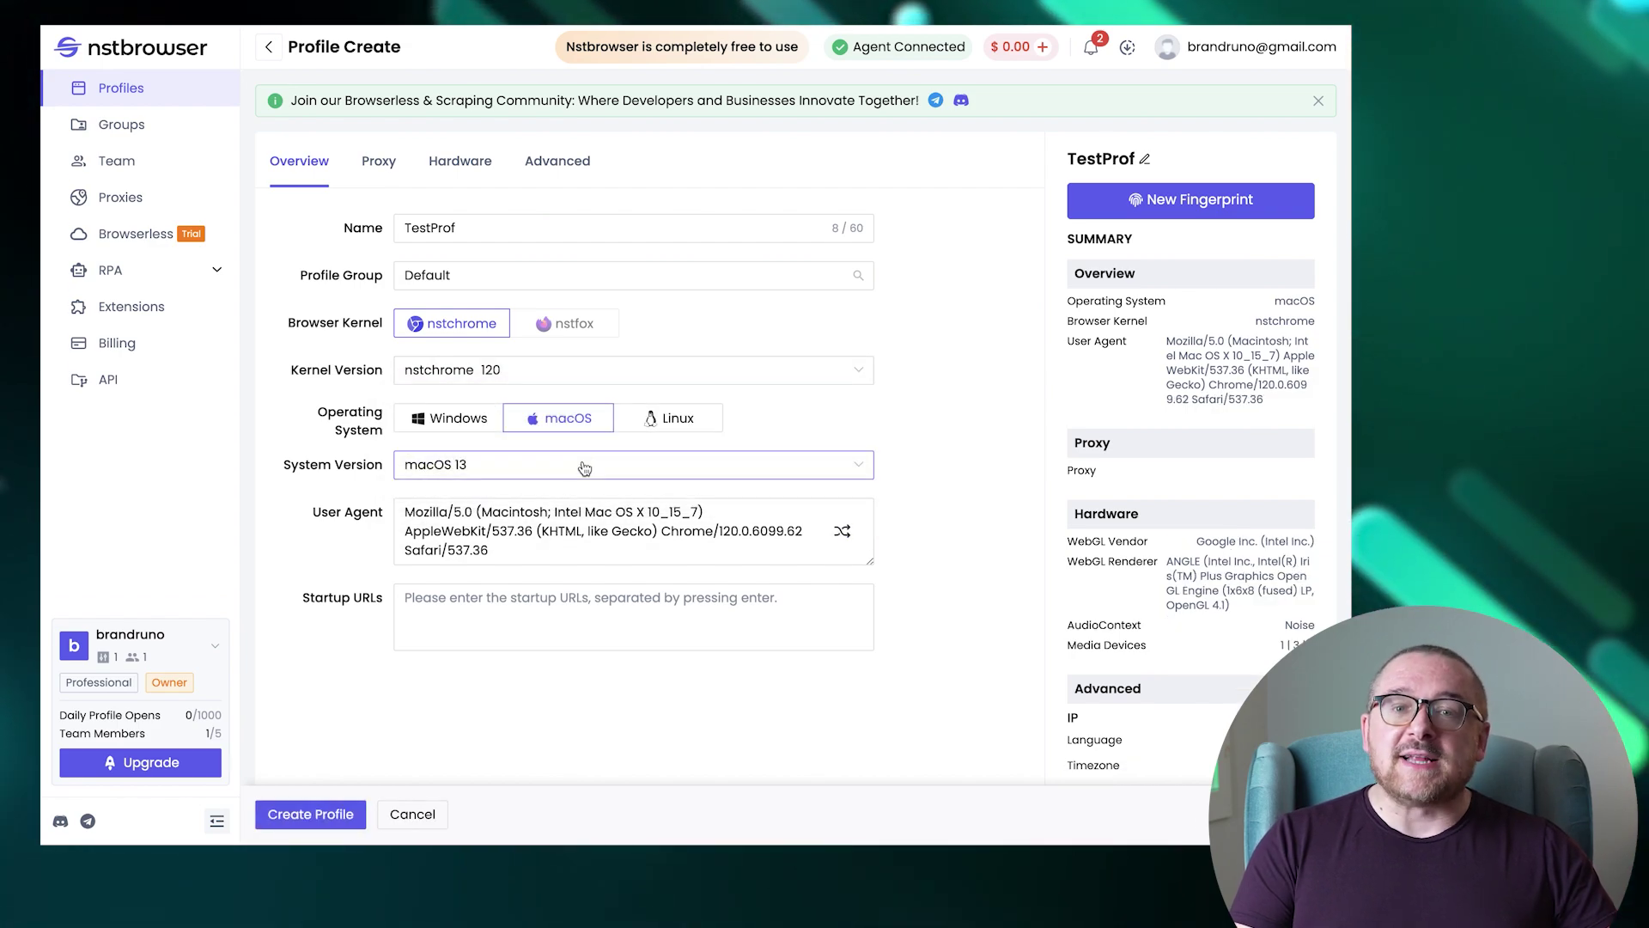
pyautogui.click(456, 420)
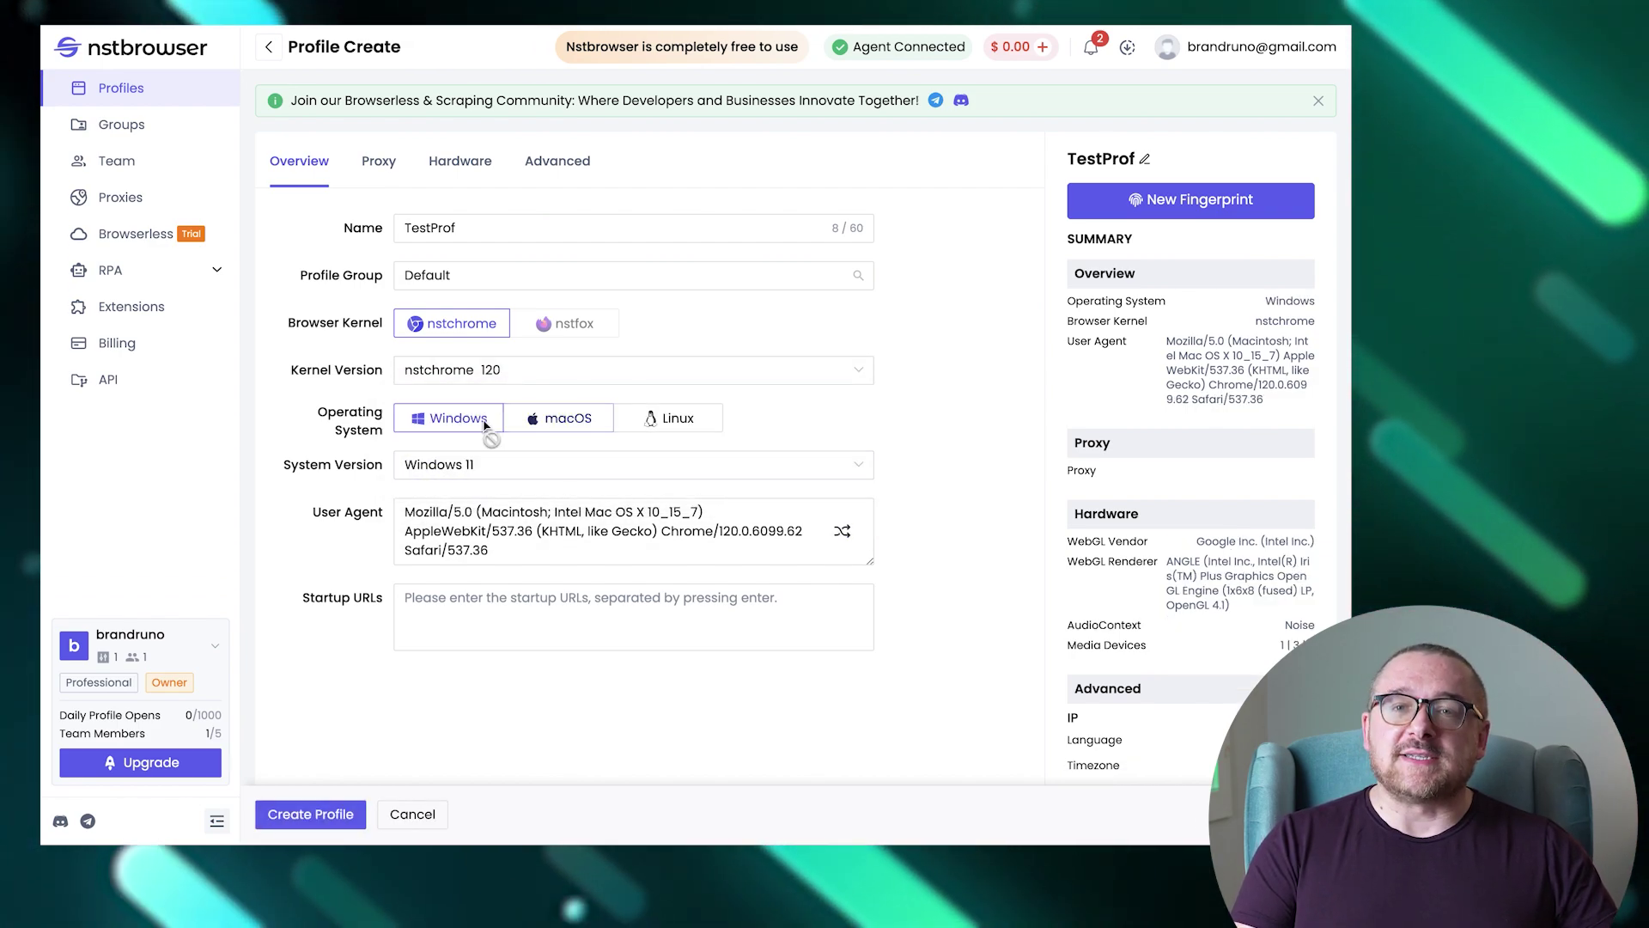
pyautogui.click(567, 421)
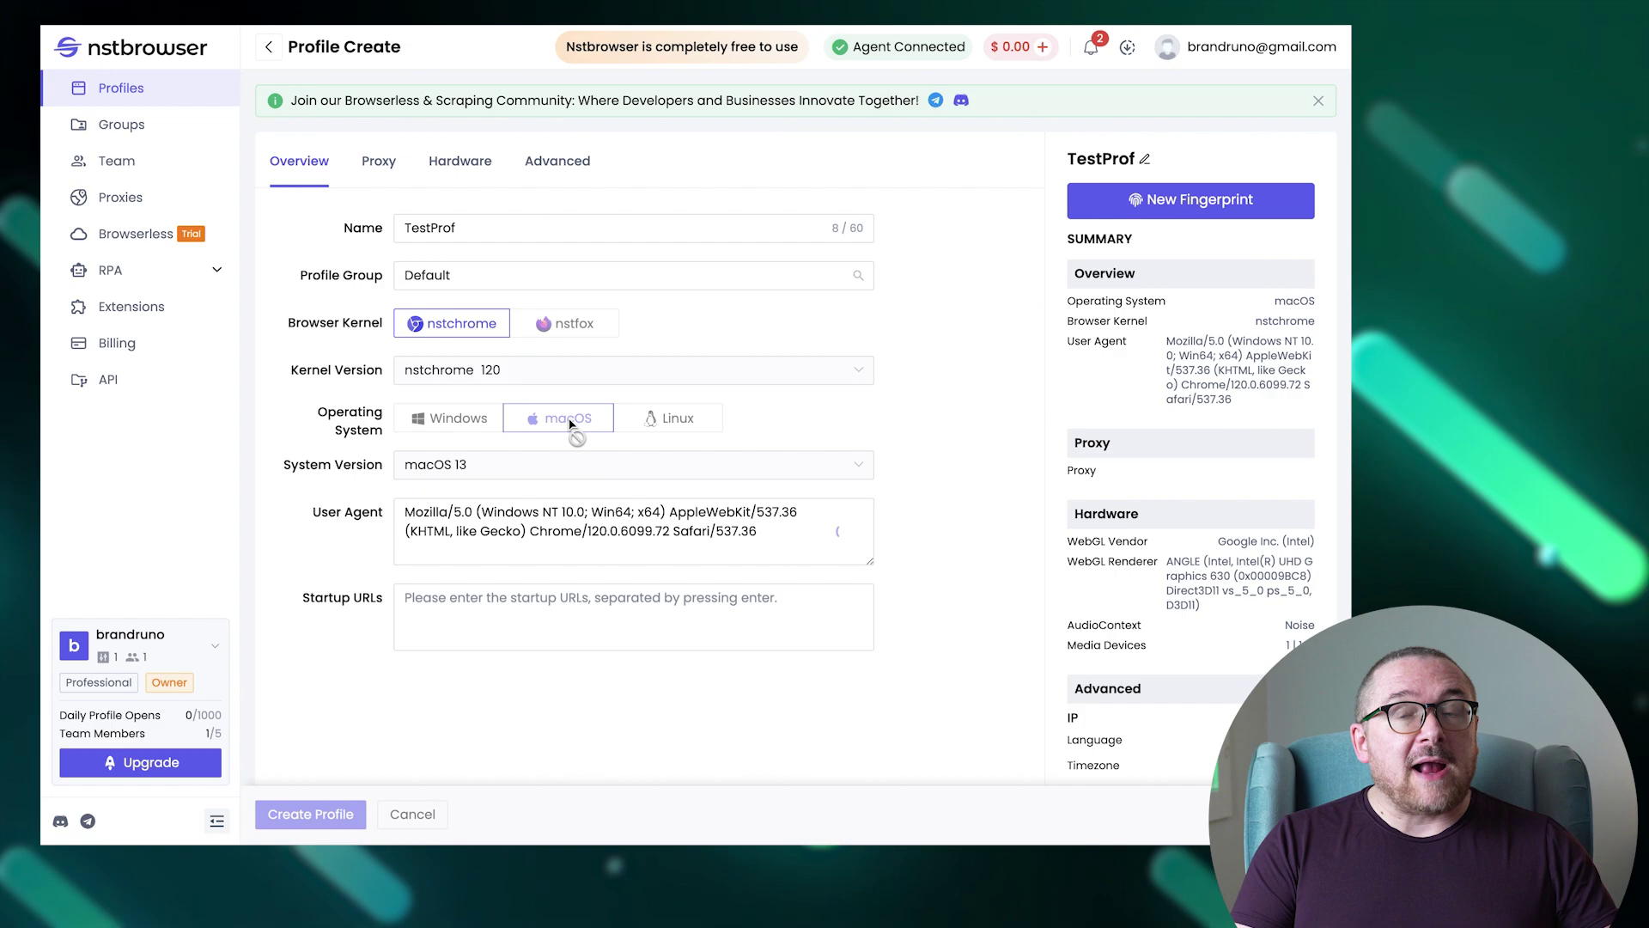
pyautogui.click(658, 421)
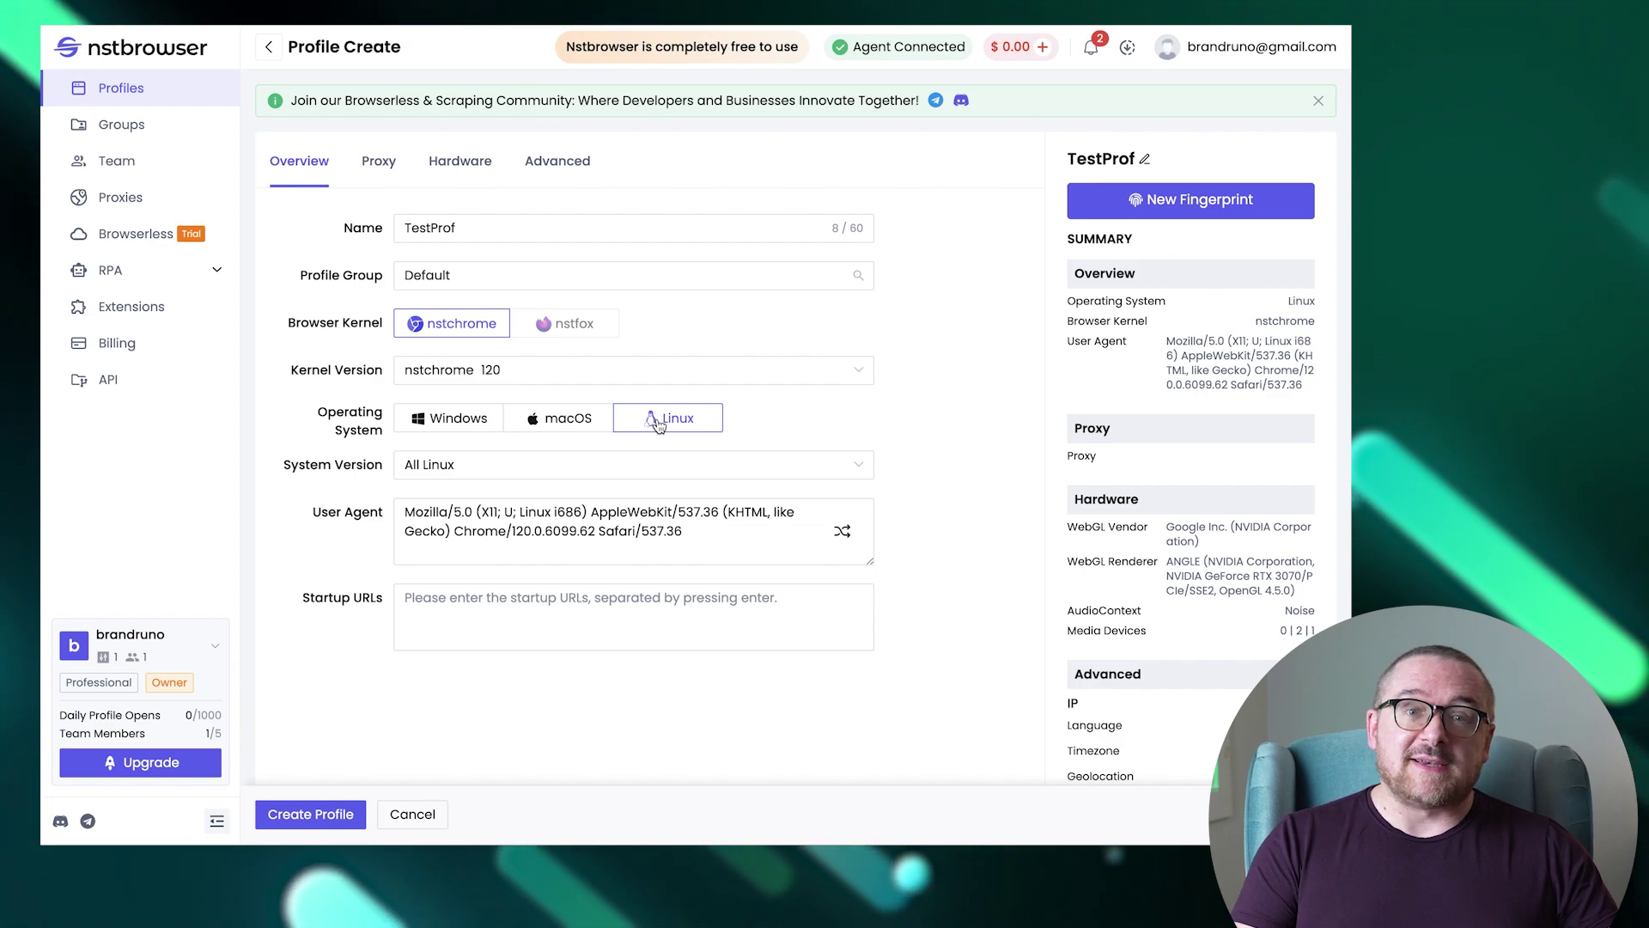
pyautogui.click(566, 473)
pyautogui.click(566, 474)
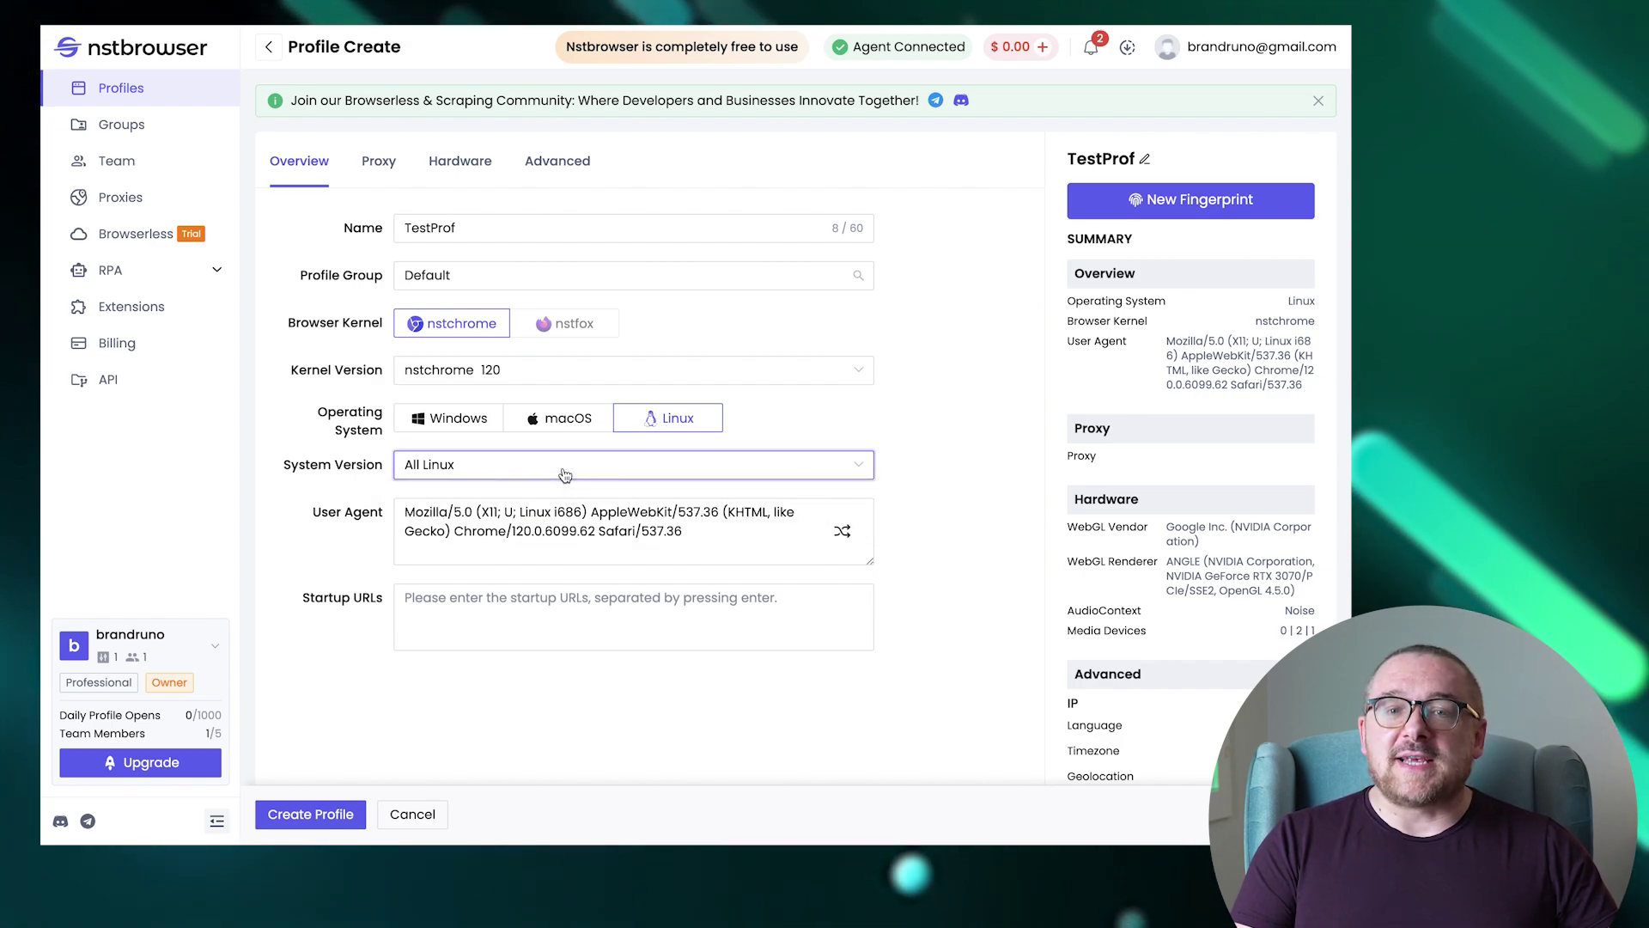
# Add google.com as the profile's startup URL.
pyautogui.click(545, 597)
pyautogui.write('google')
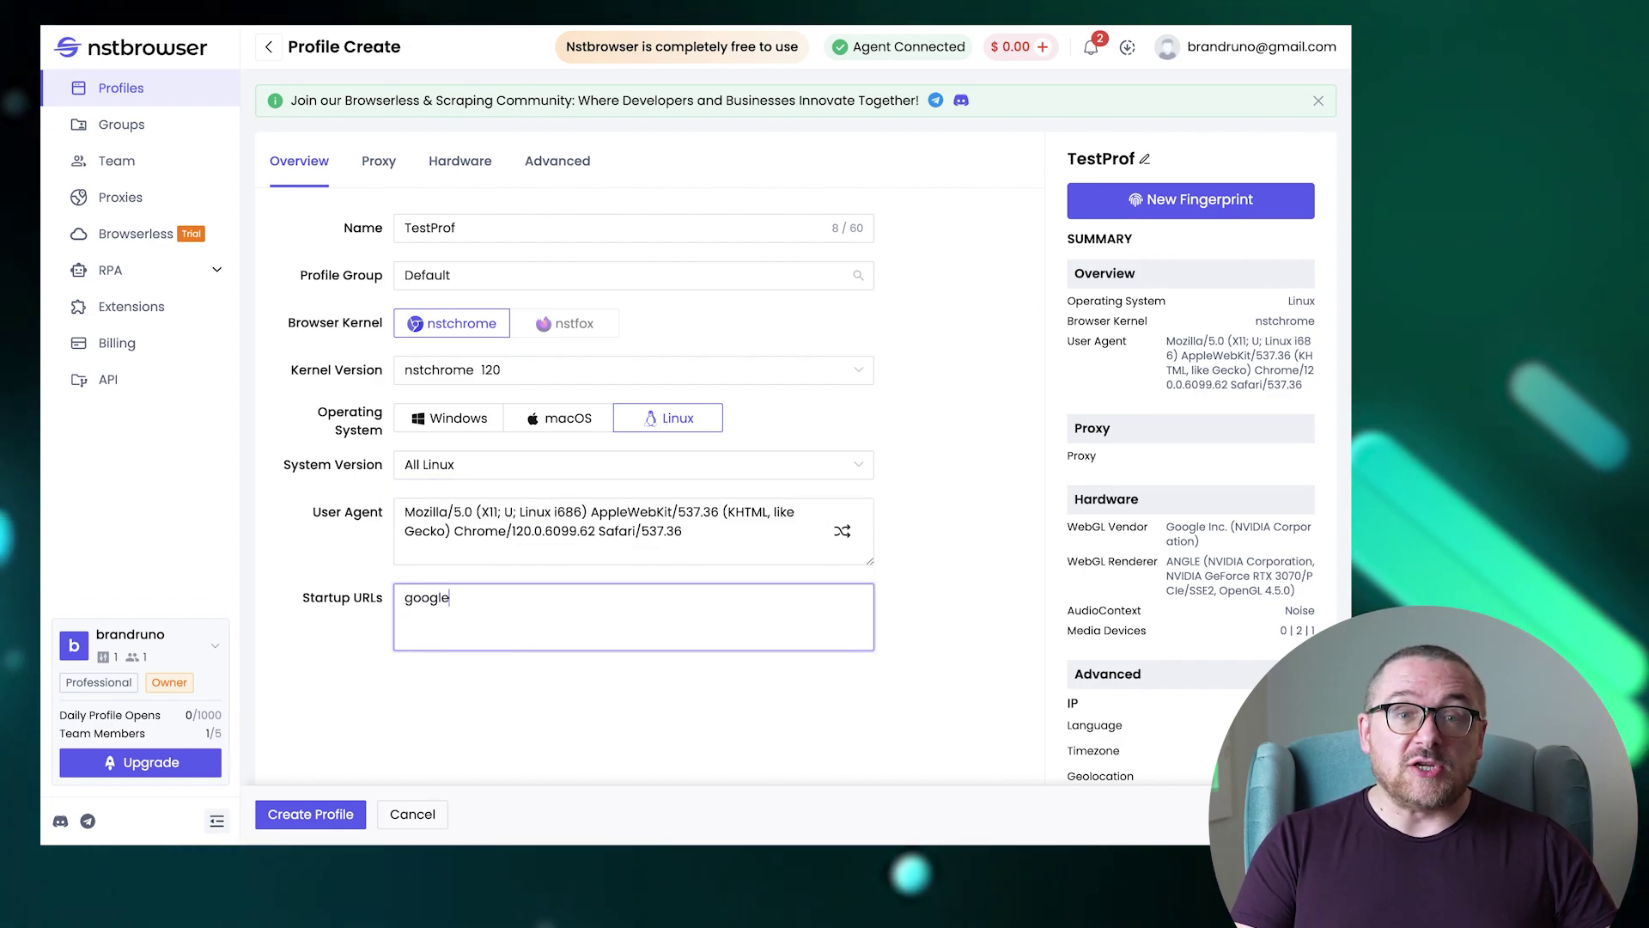
pyautogui.write('.com')
pyautogui.click(719, 748)
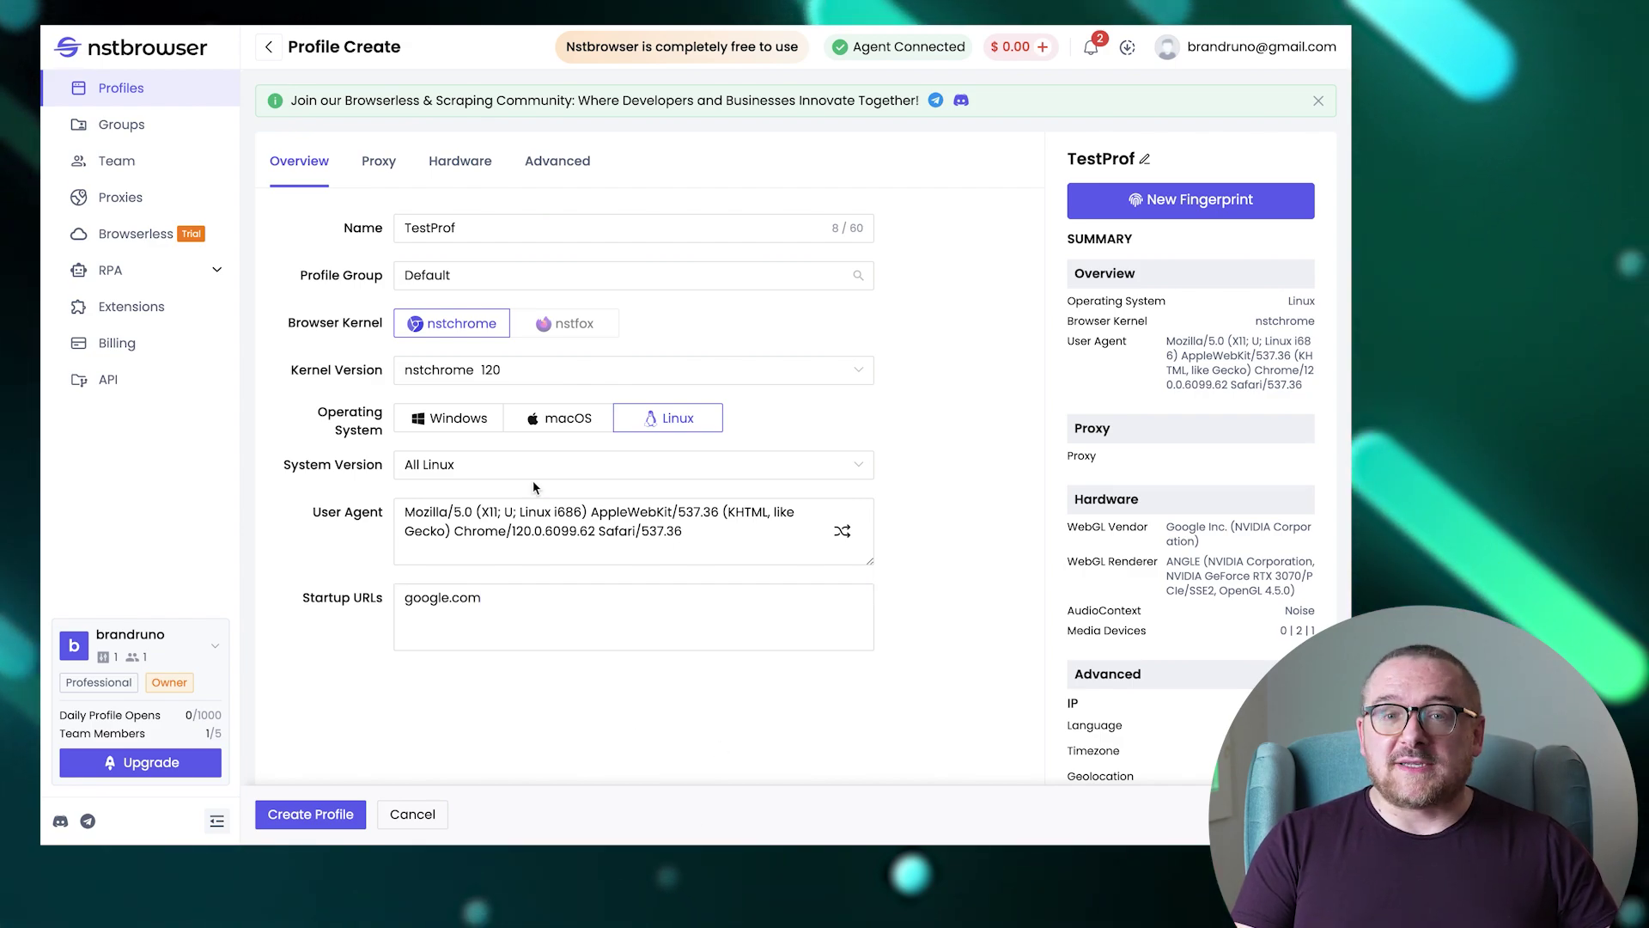
# Set TestProf's proxy type to Custom with the socks5 protocol.
pyautogui.click(378, 163)
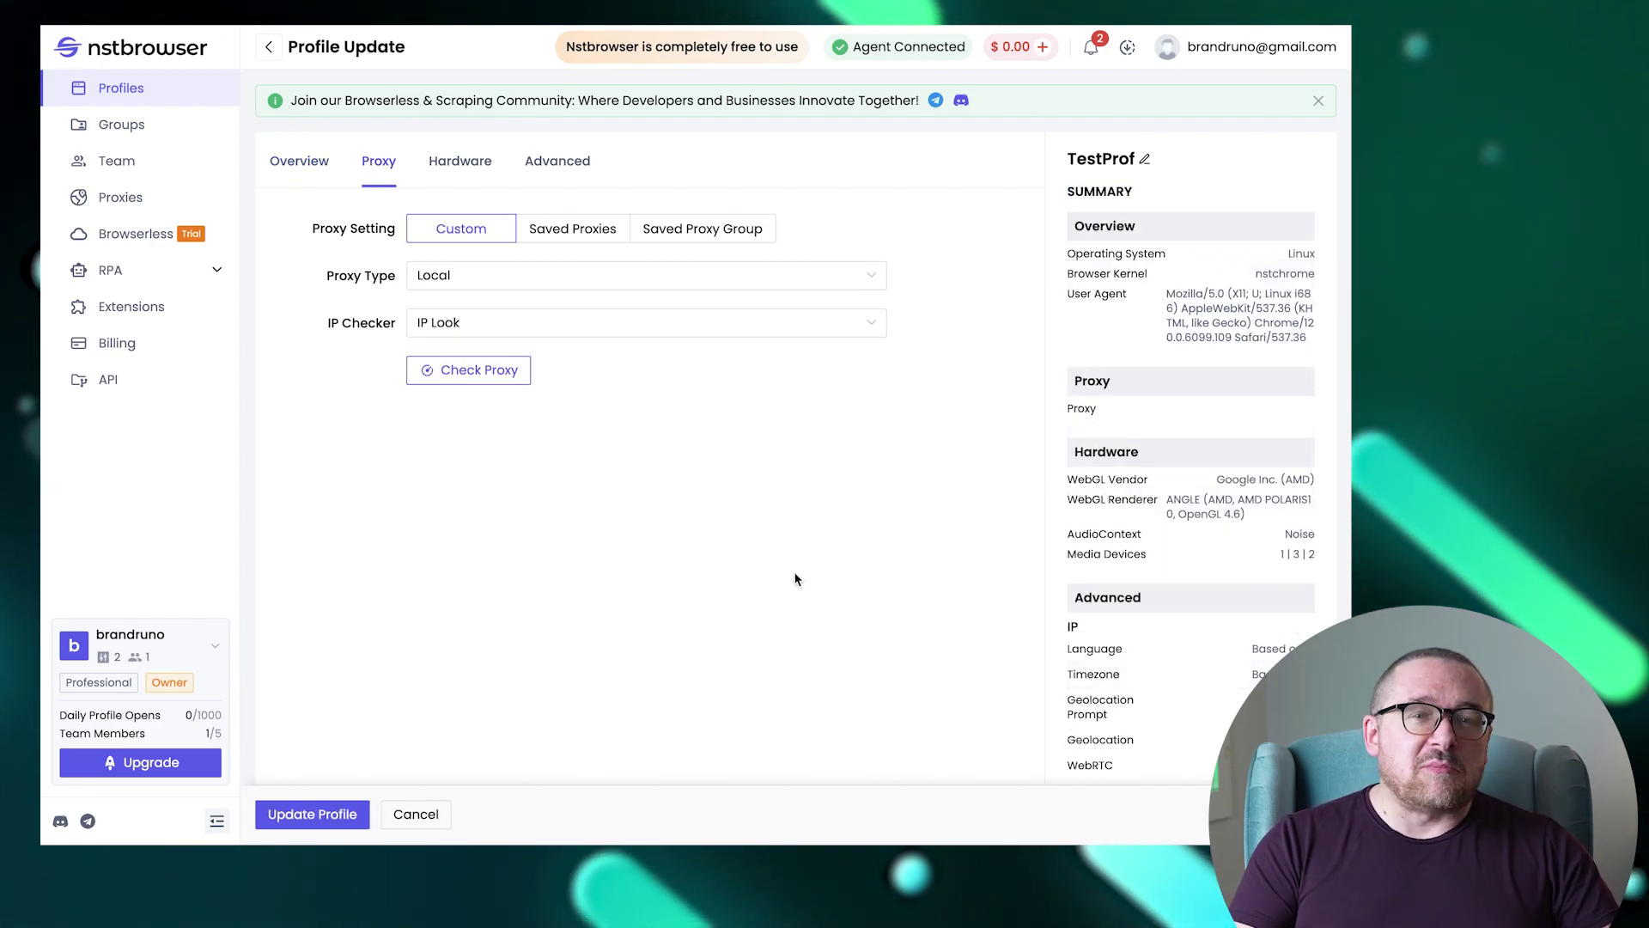
pyautogui.click(519, 284)
pyautogui.click(508, 342)
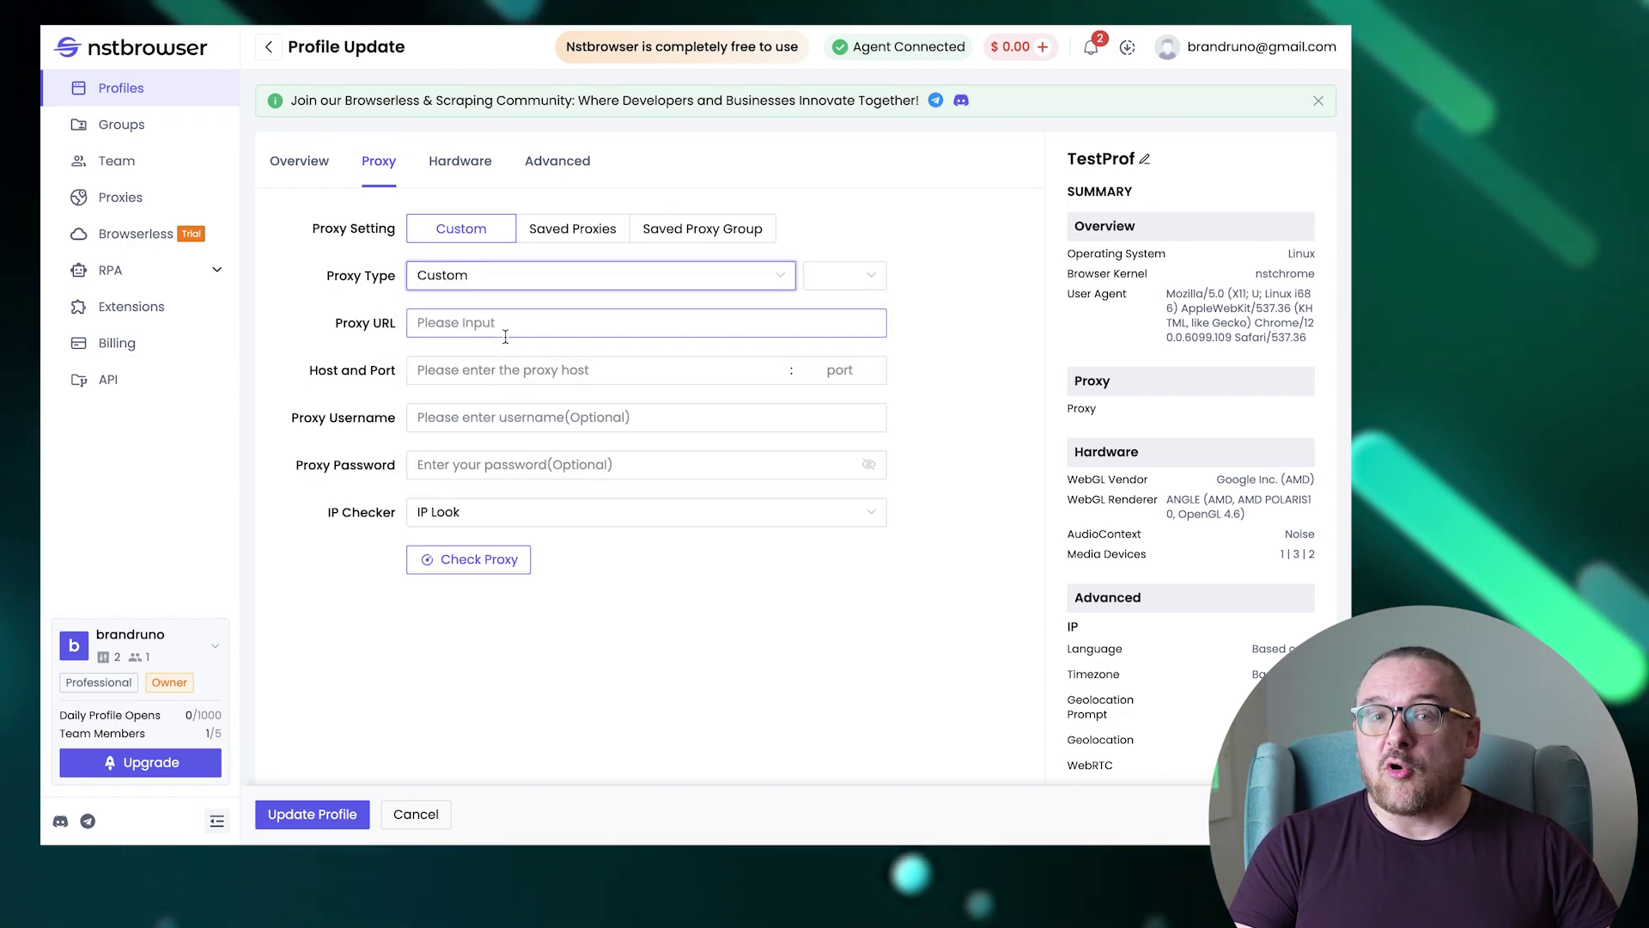
pyautogui.click(845, 286)
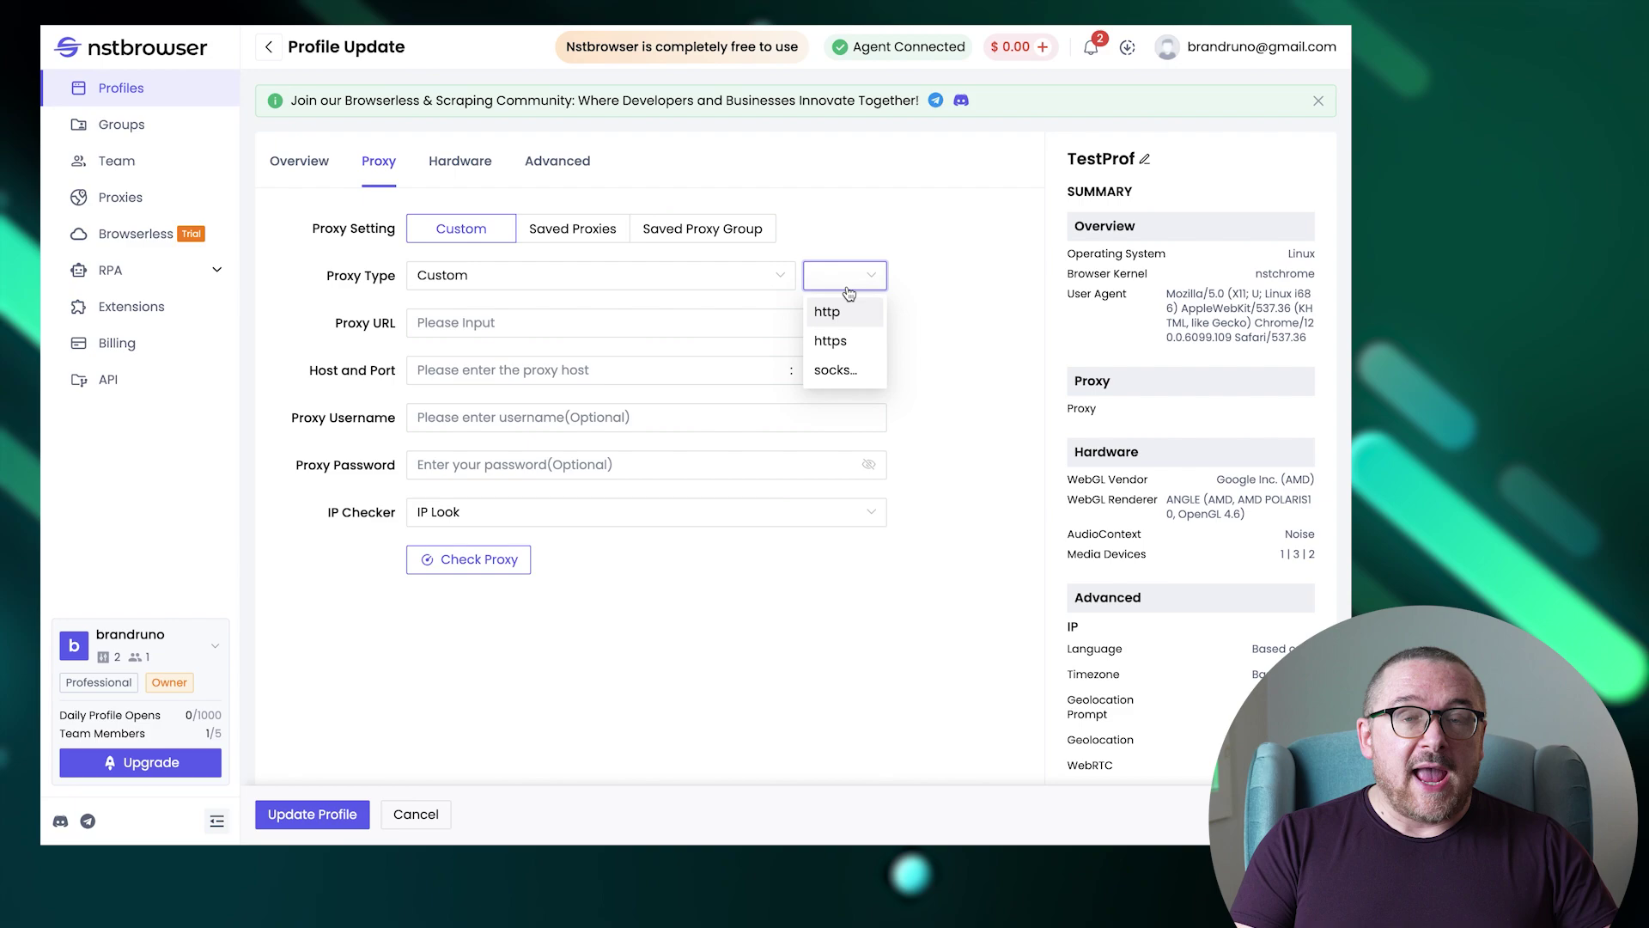
pyautogui.click(834, 370)
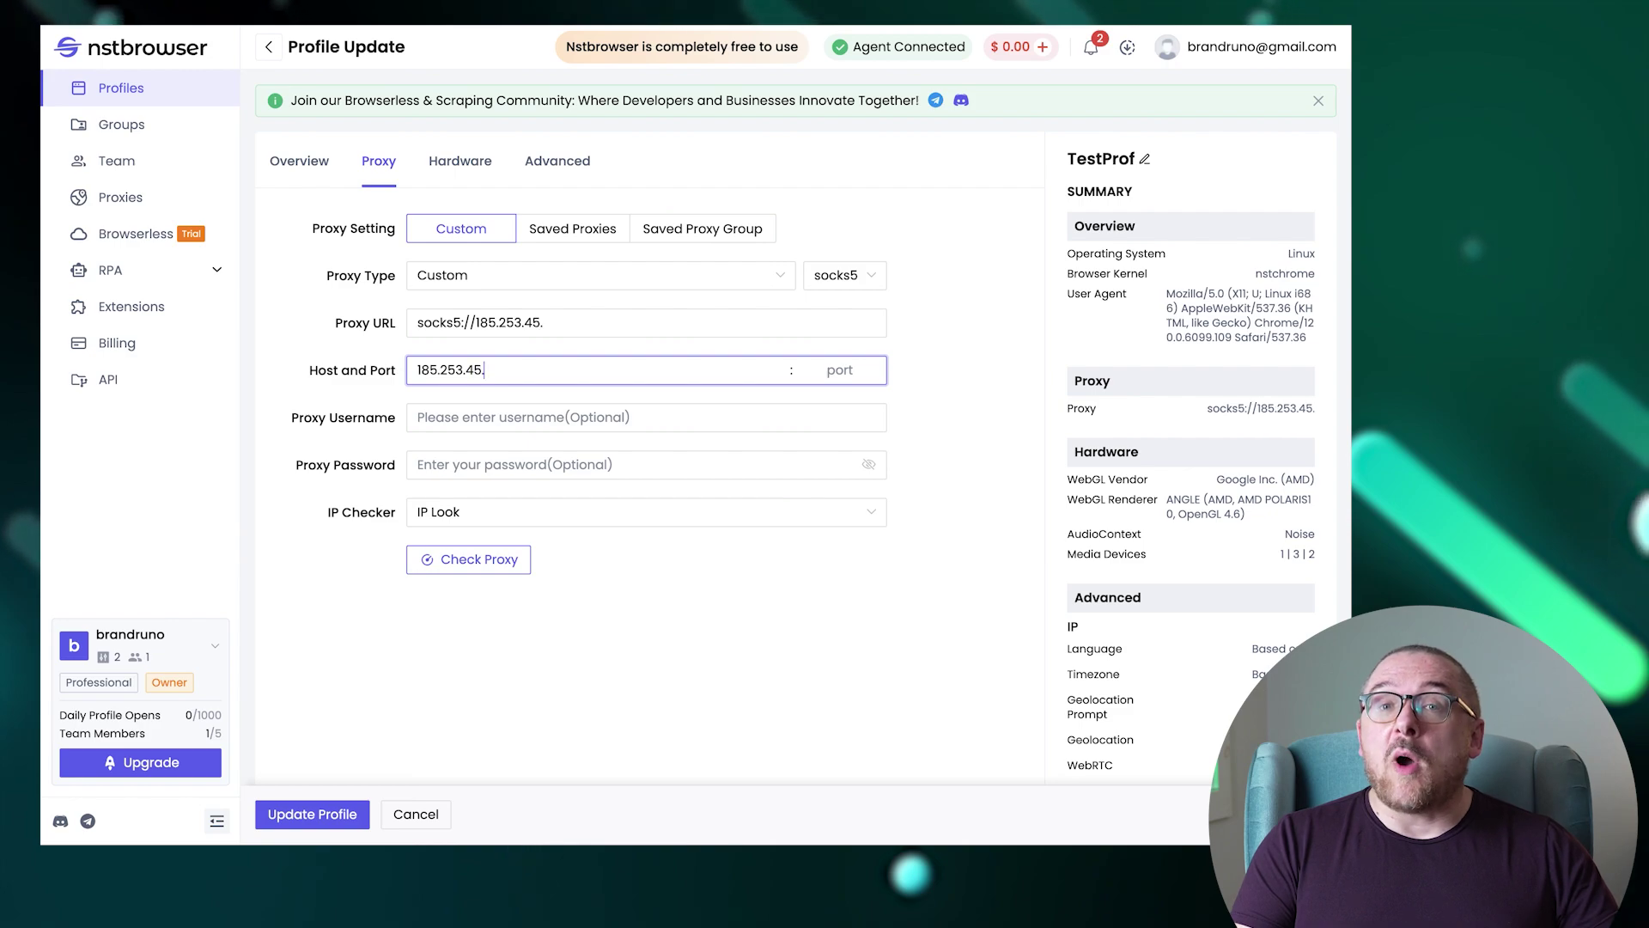
# Enter proxy port 50101 and the login credentials, and verify the proxy succeeds (PL, Europe/Warsaw).
pyautogui.click(834, 371)
pyautogui.write('50101')
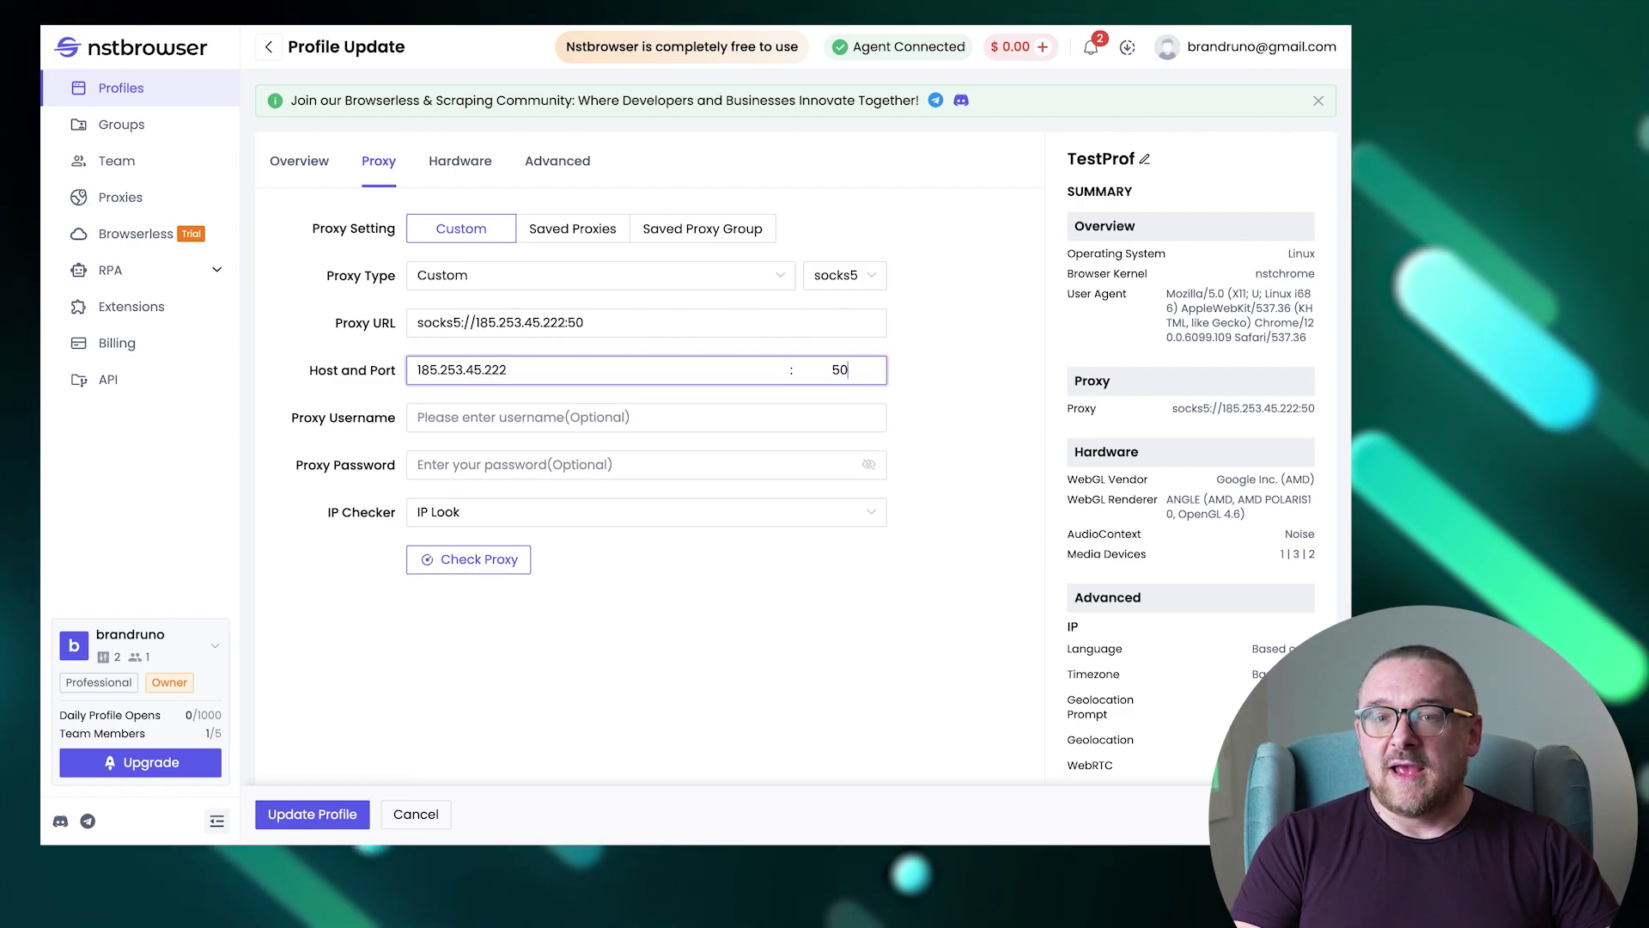
pyautogui.click(807, 414)
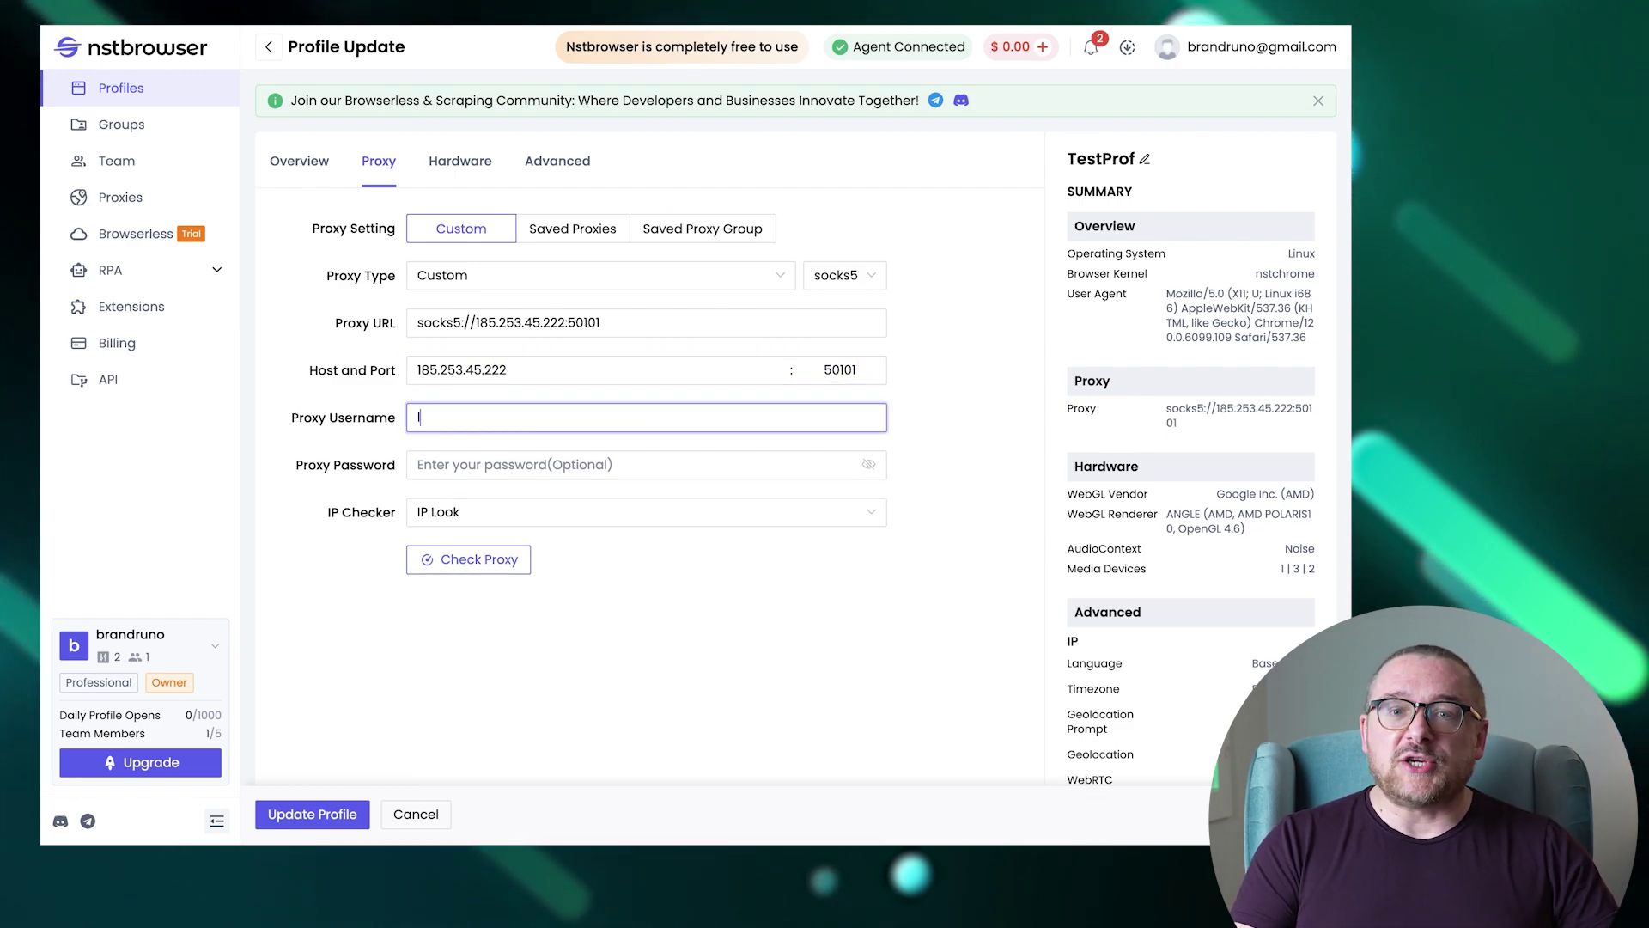
pyautogui.write('pass')
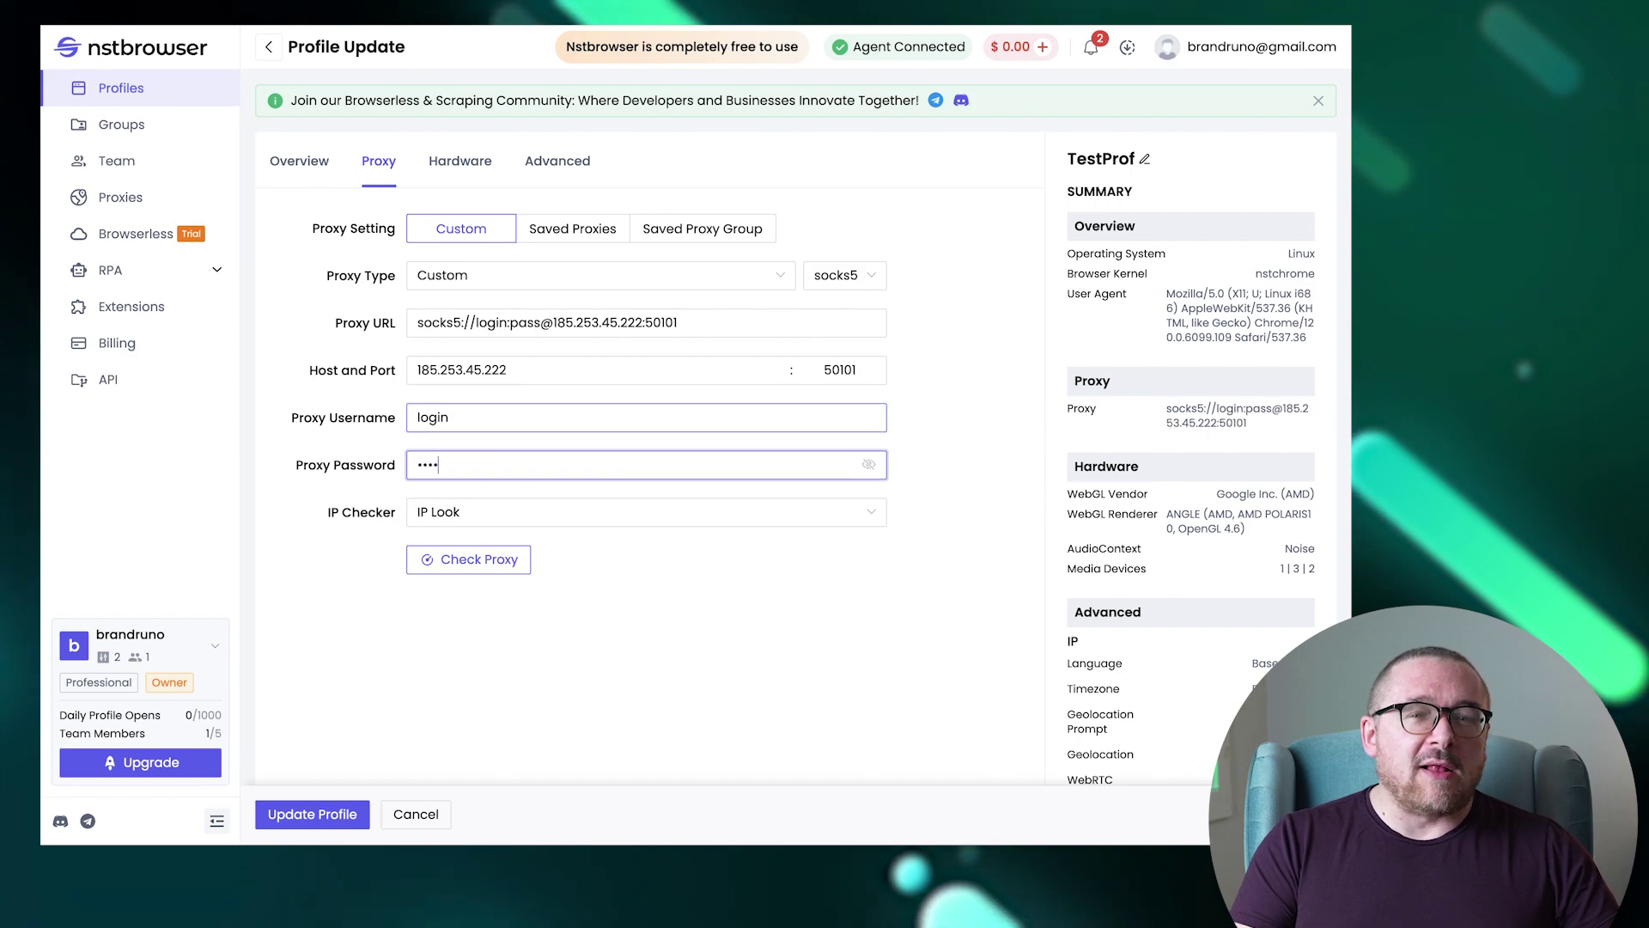
pyautogui.write('word')
pyautogui.click(508, 559)
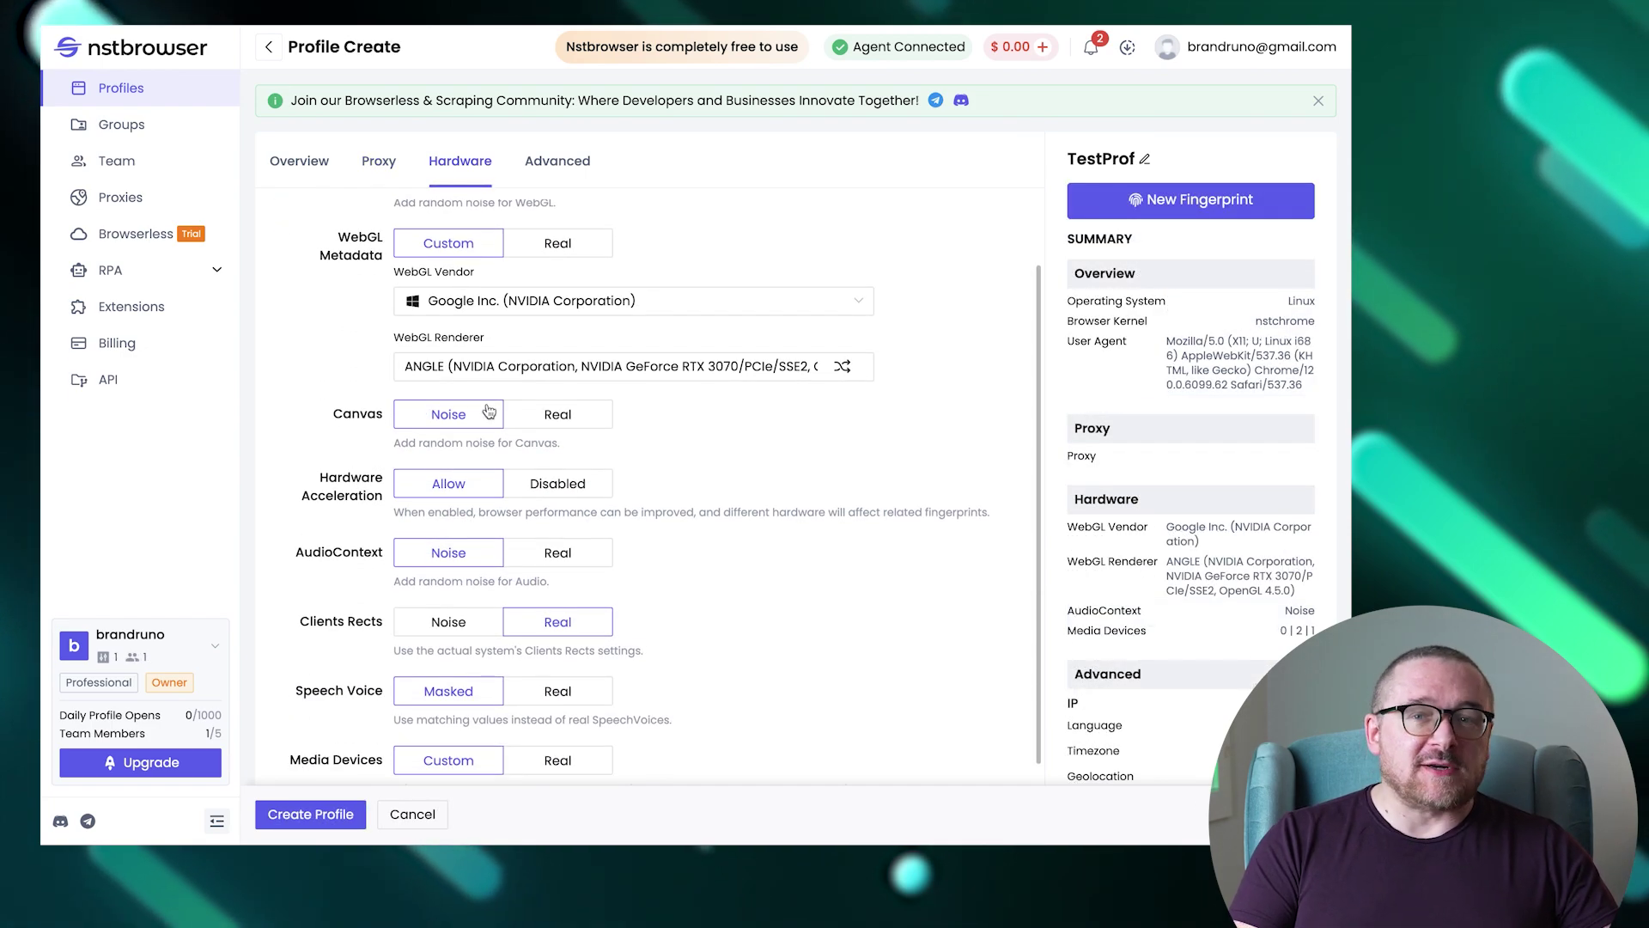
# Set Canvas to Real and Hardware Acceleration to Disabled for TestProf.
pyautogui.click(540, 414)
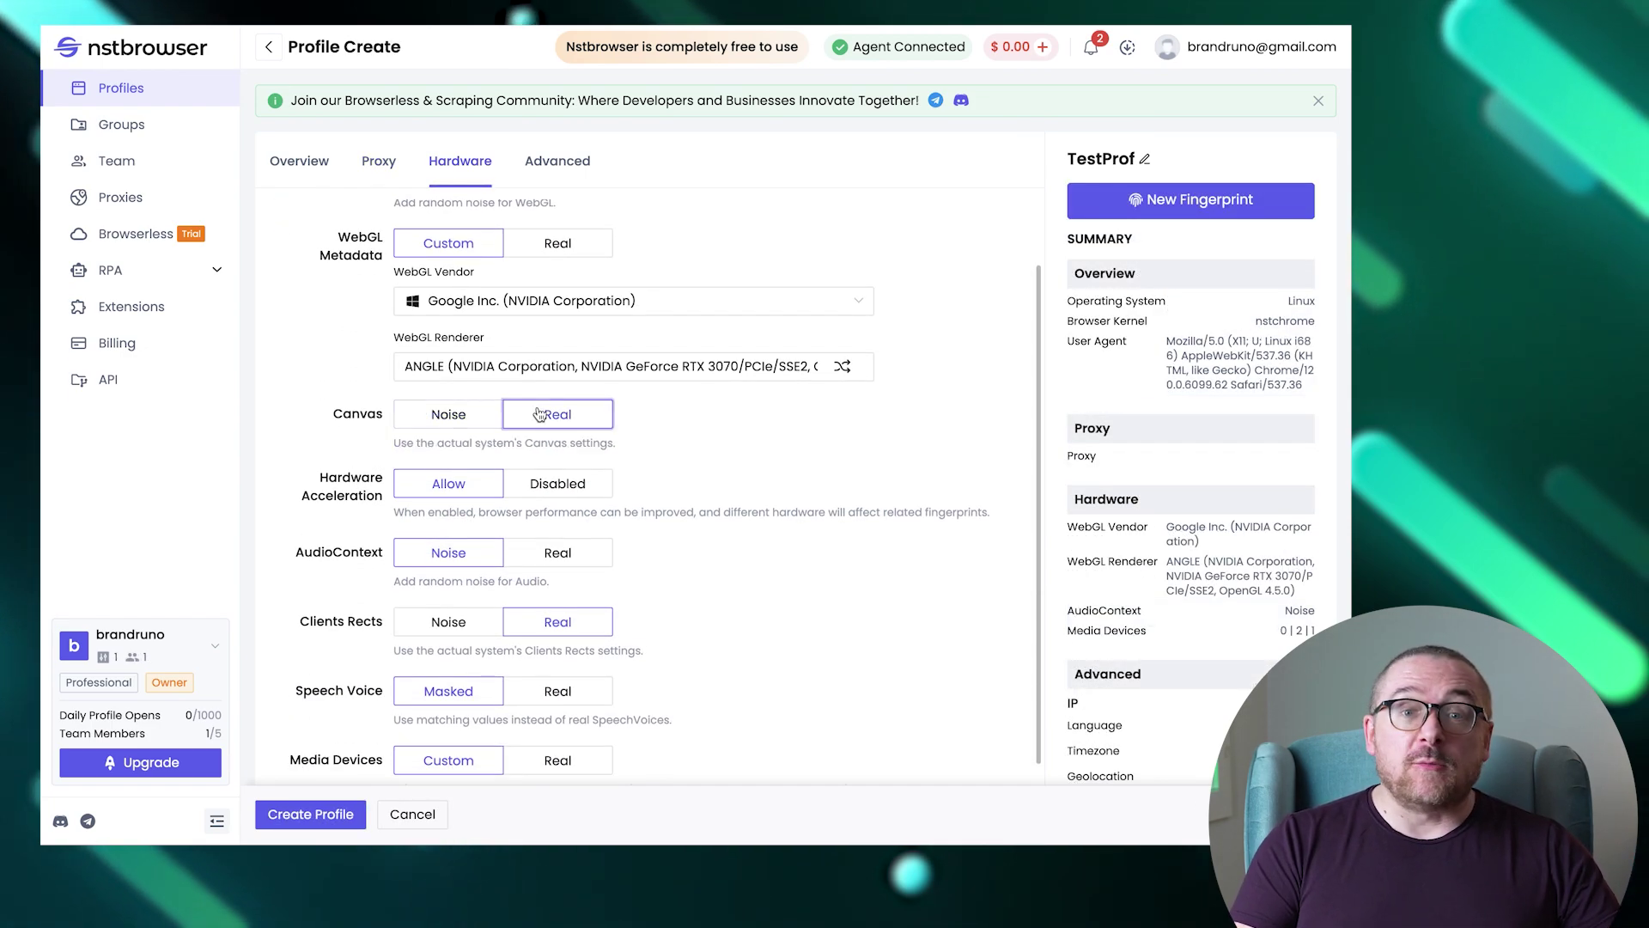
pyautogui.click(567, 483)
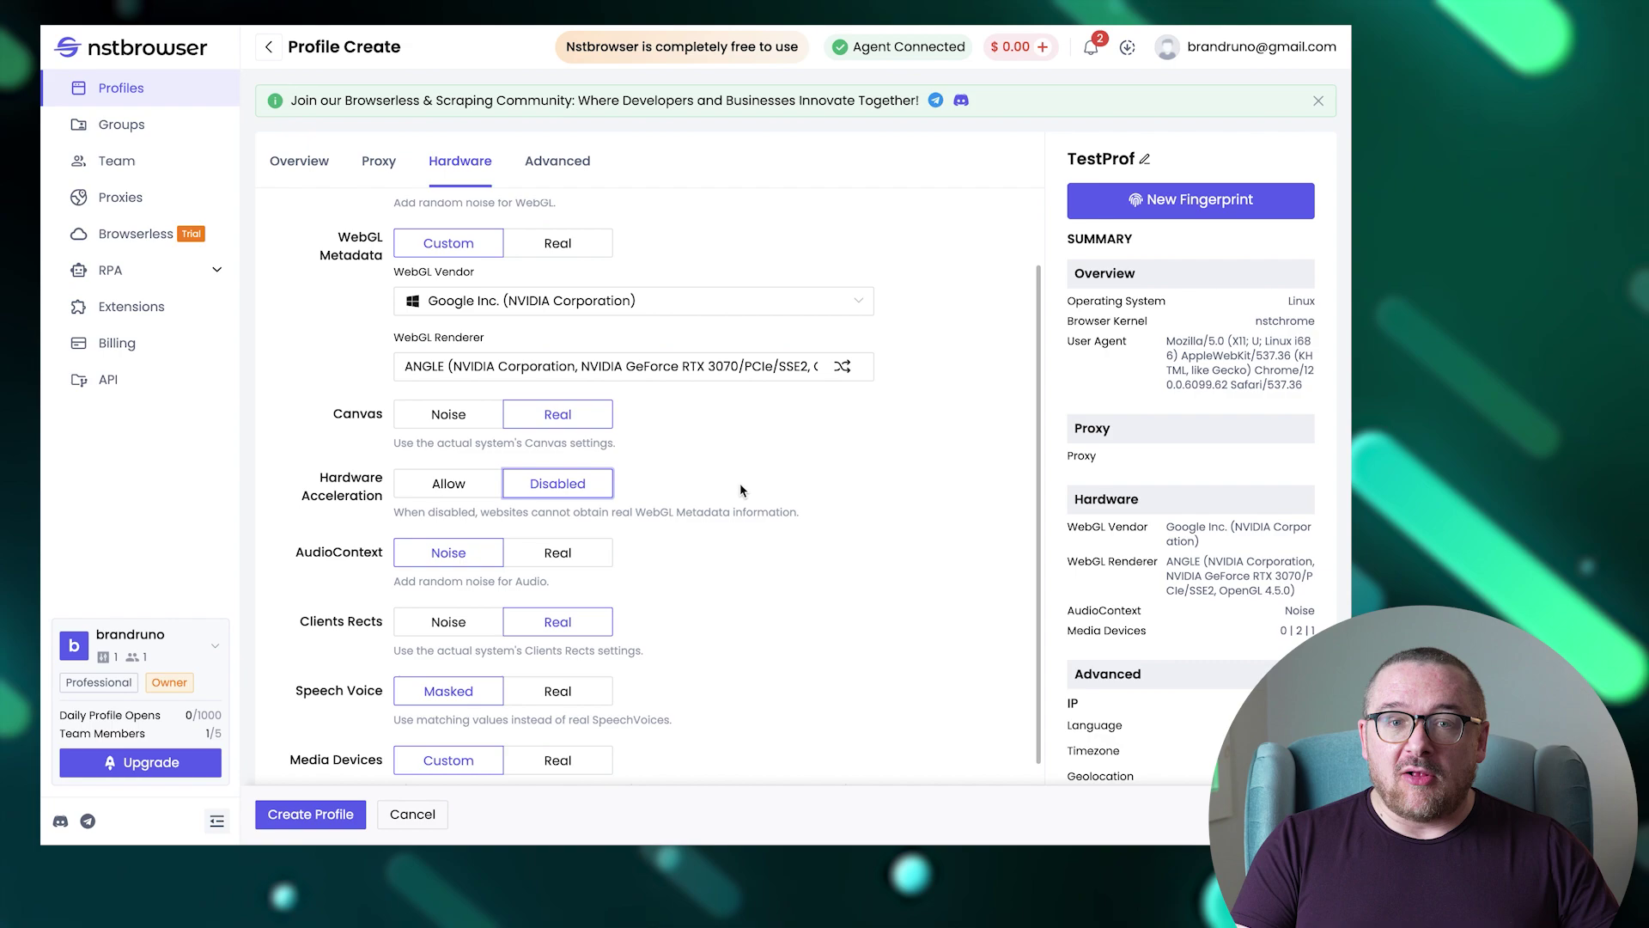
pyautogui.scroll(-3, 740, 488)
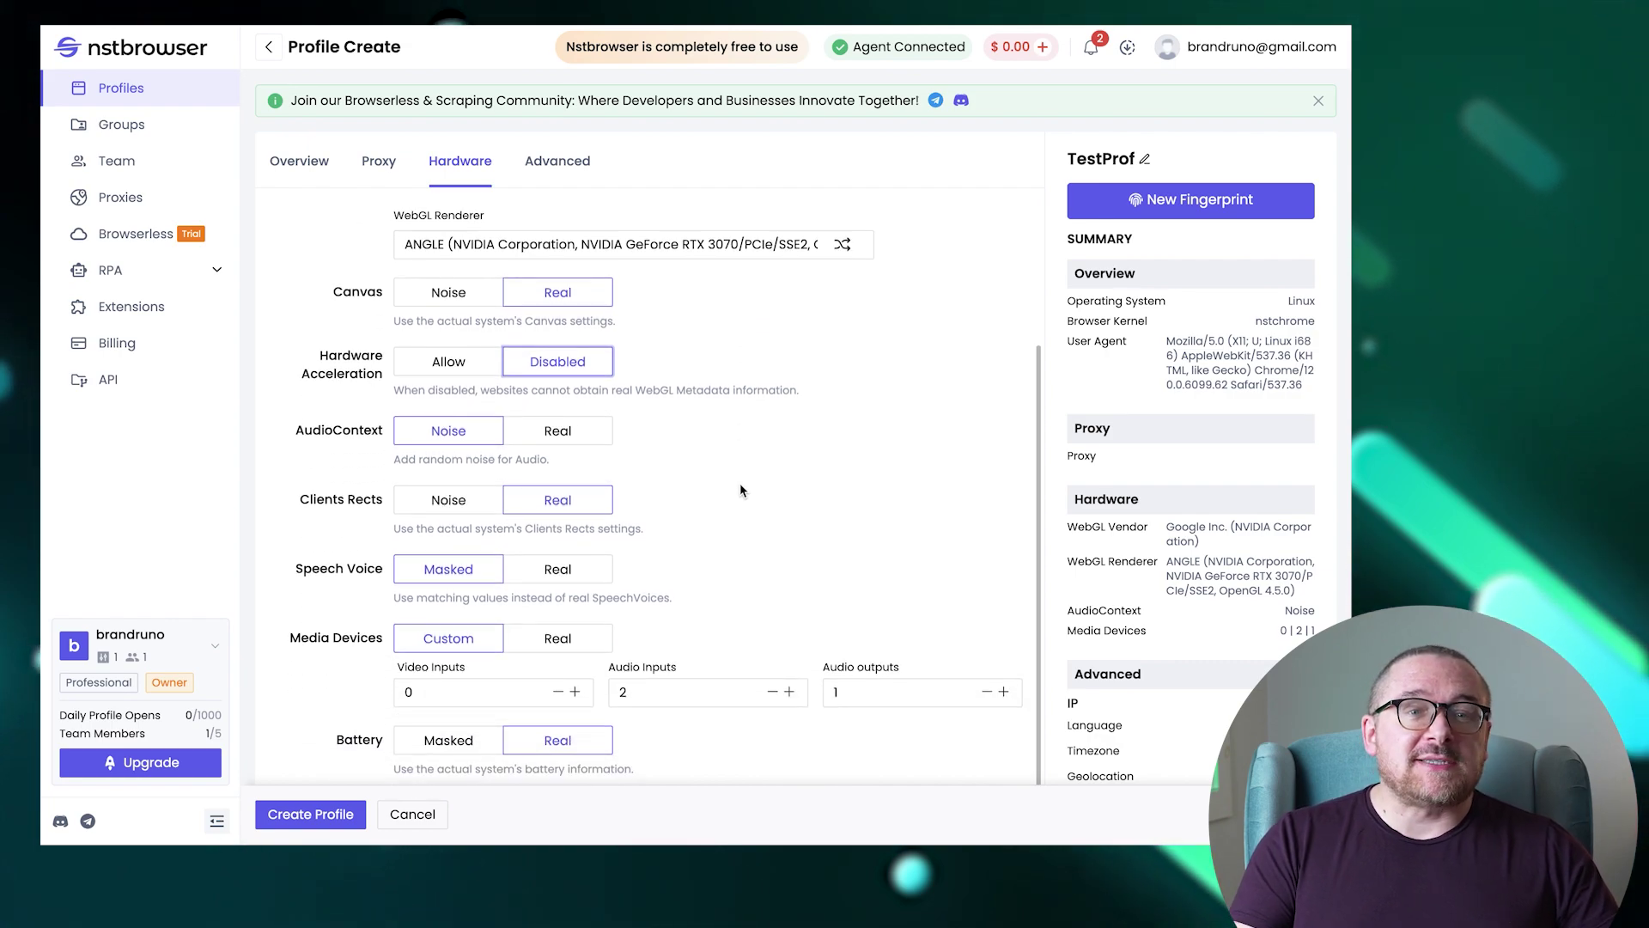
pyautogui.scroll(-1, 740, 490)
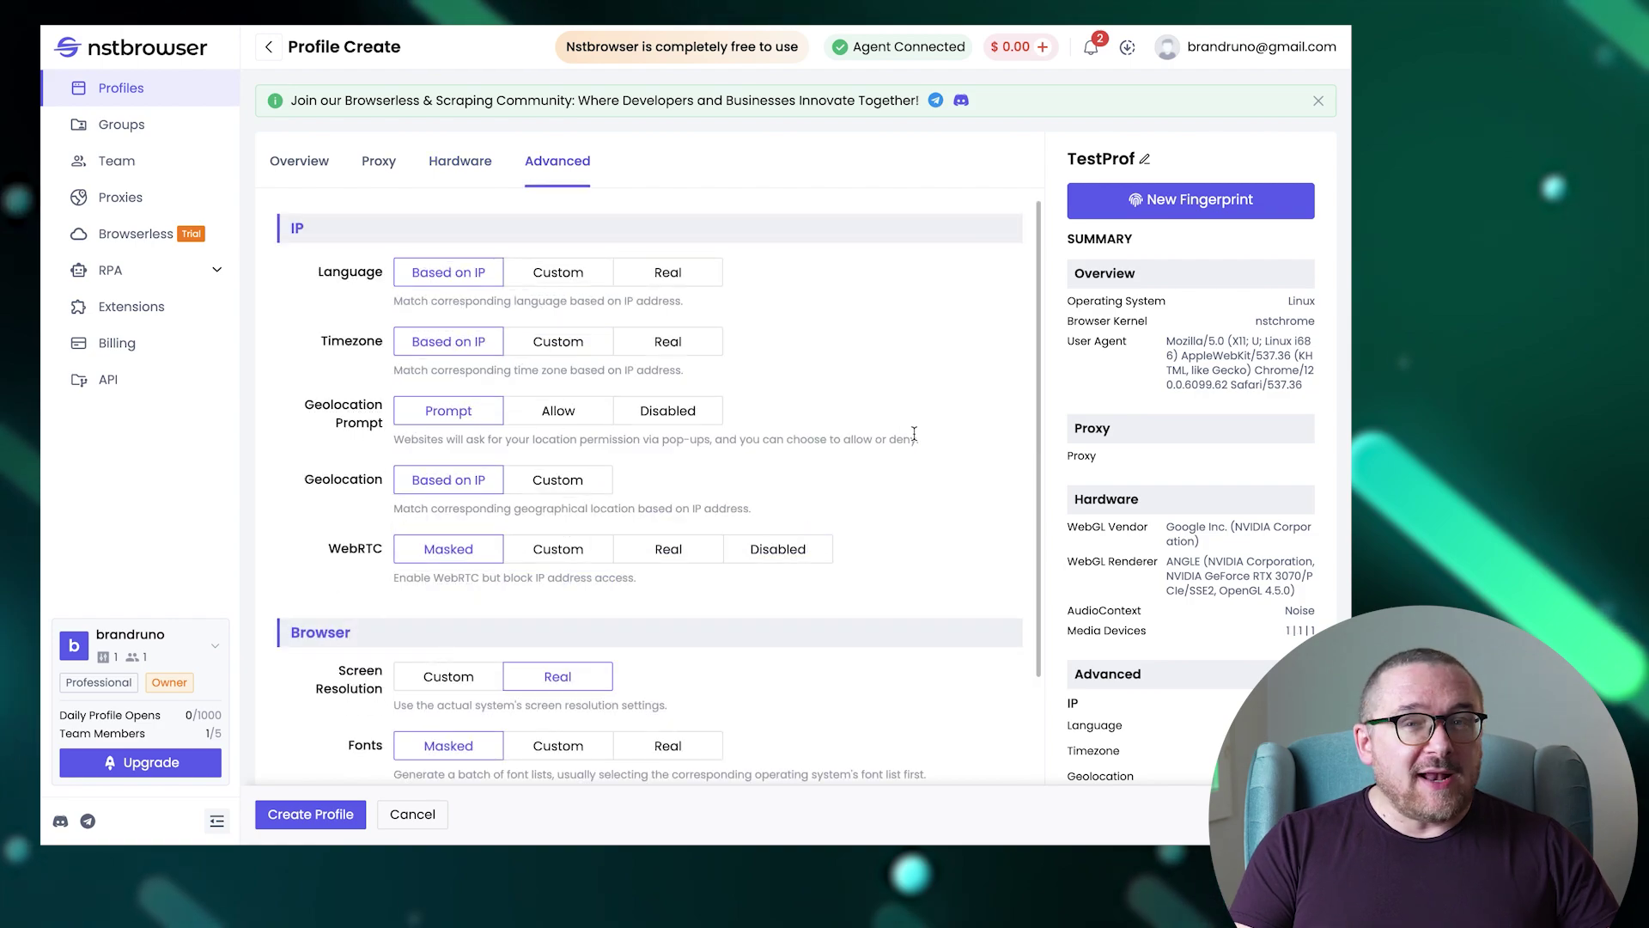
# Set Timezone to Real, disable WebRTC, and use a custom 1024x640 screen resolution.
pyautogui.click(691, 354)
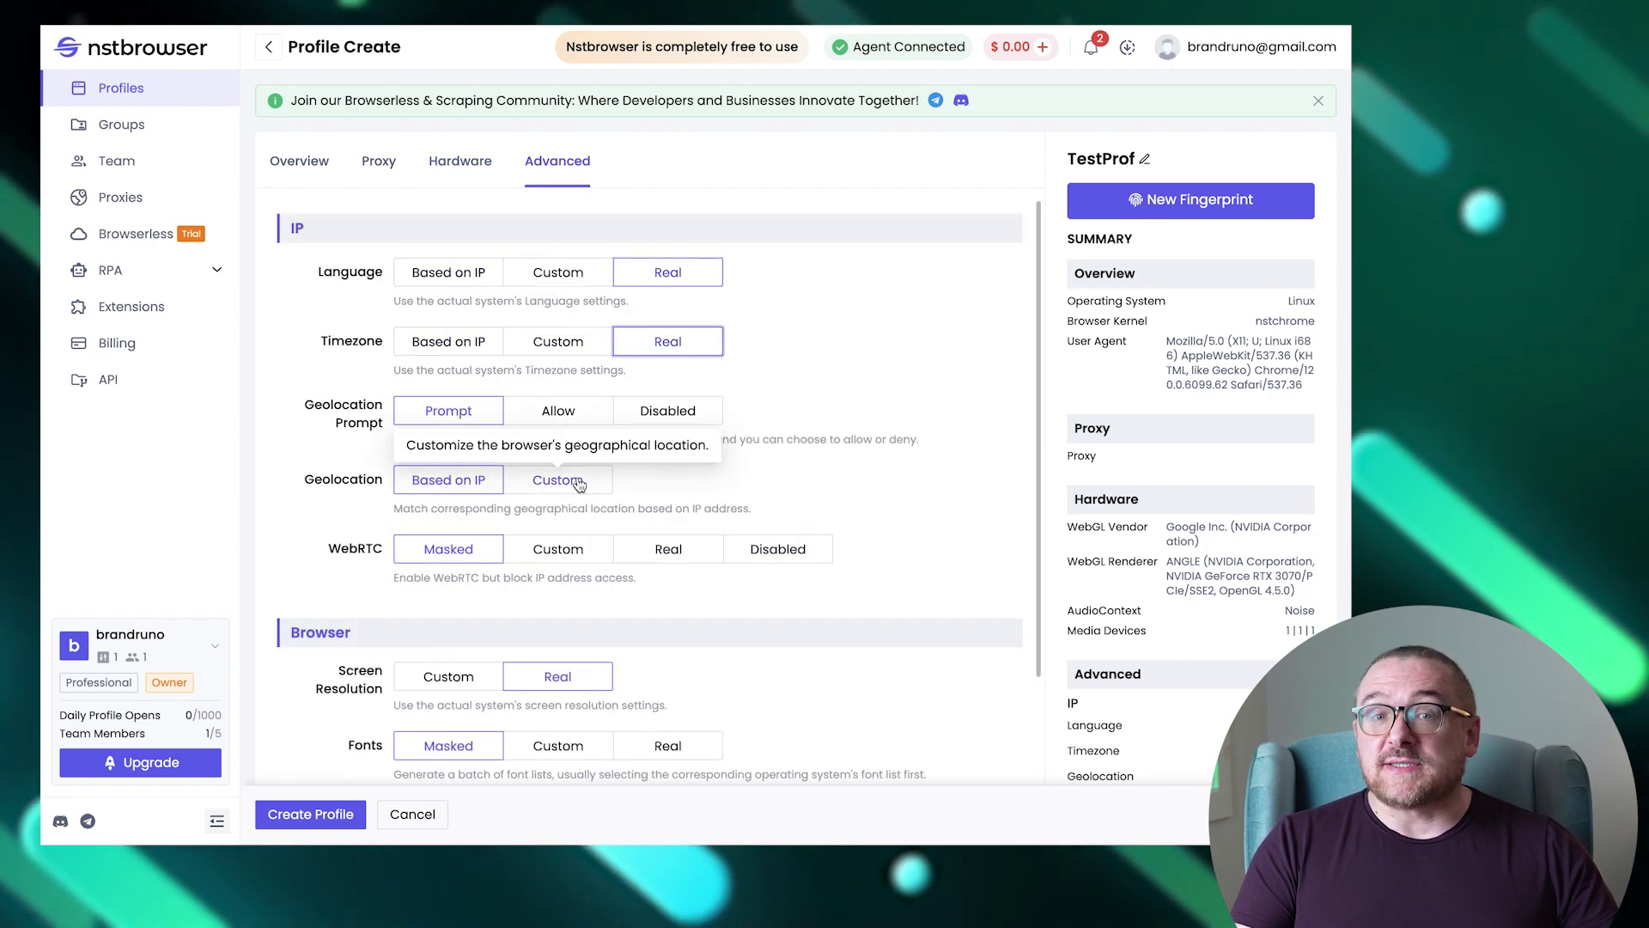
pyautogui.click(774, 549)
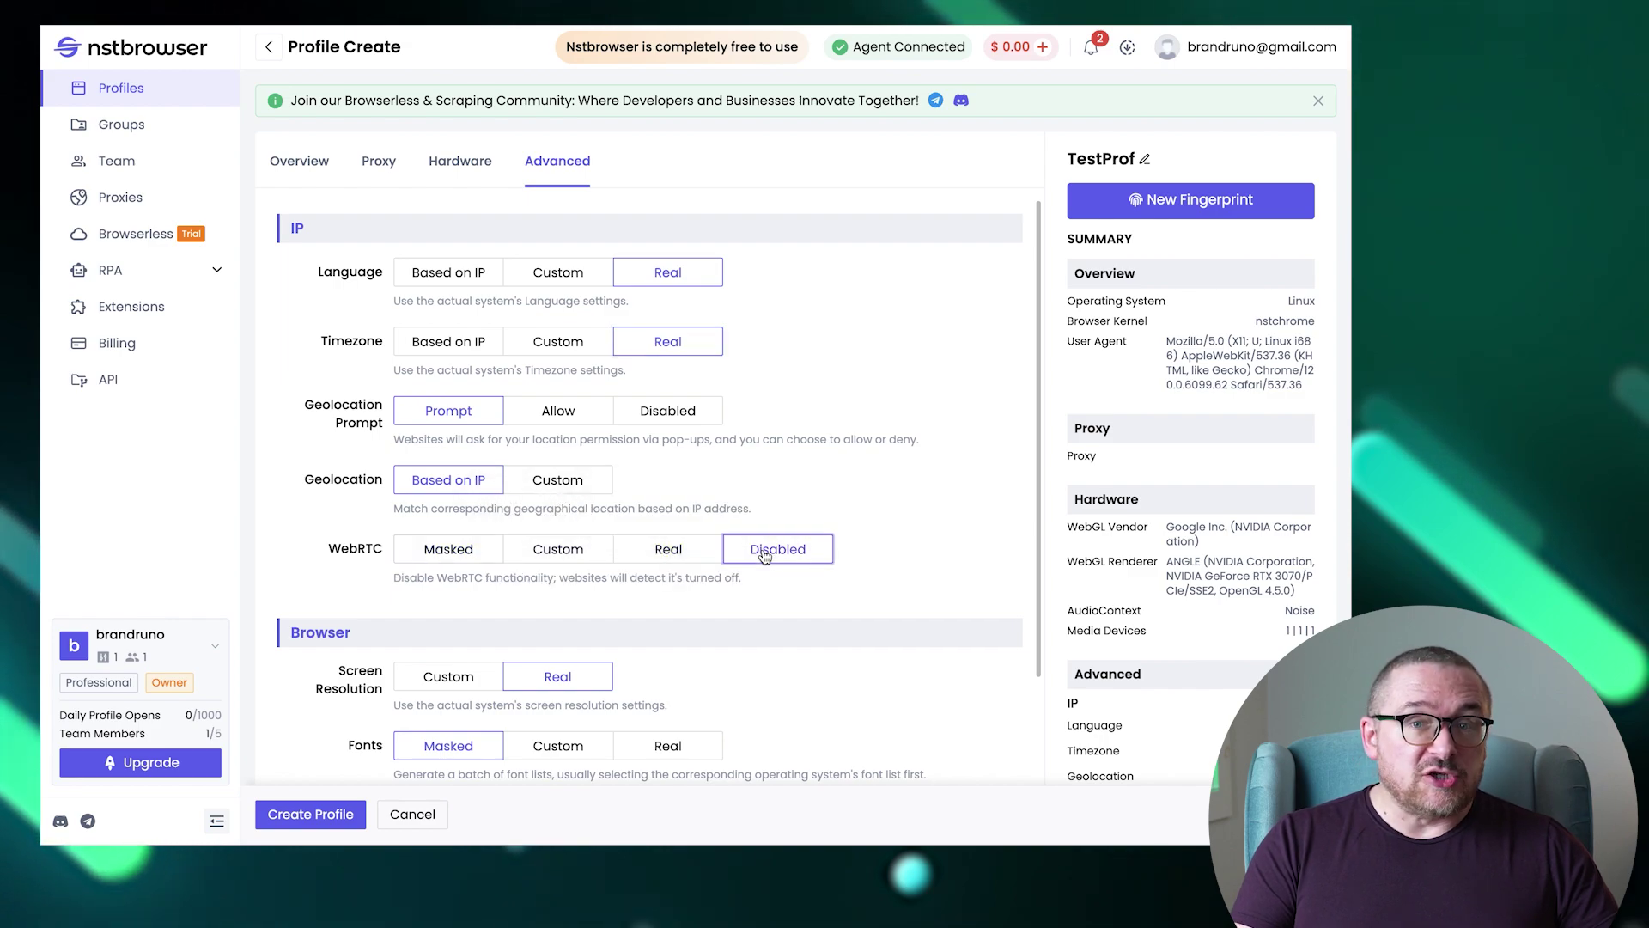
pyautogui.scroll(-5, 835, 609)
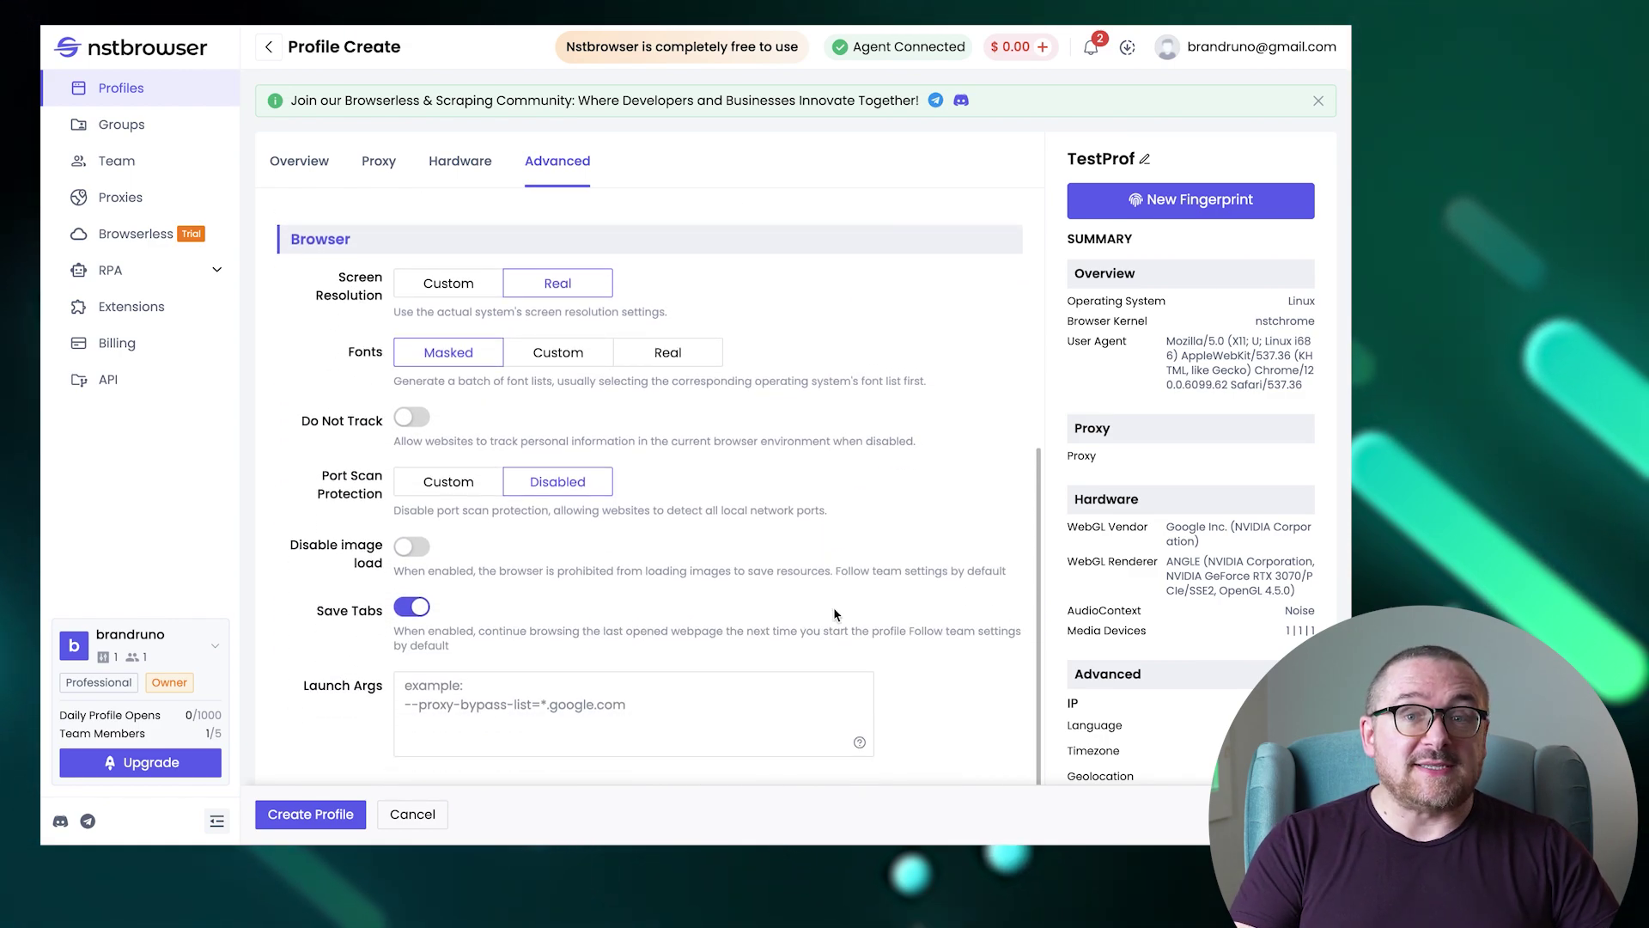
pyautogui.click(484, 285)
pyautogui.click(481, 318)
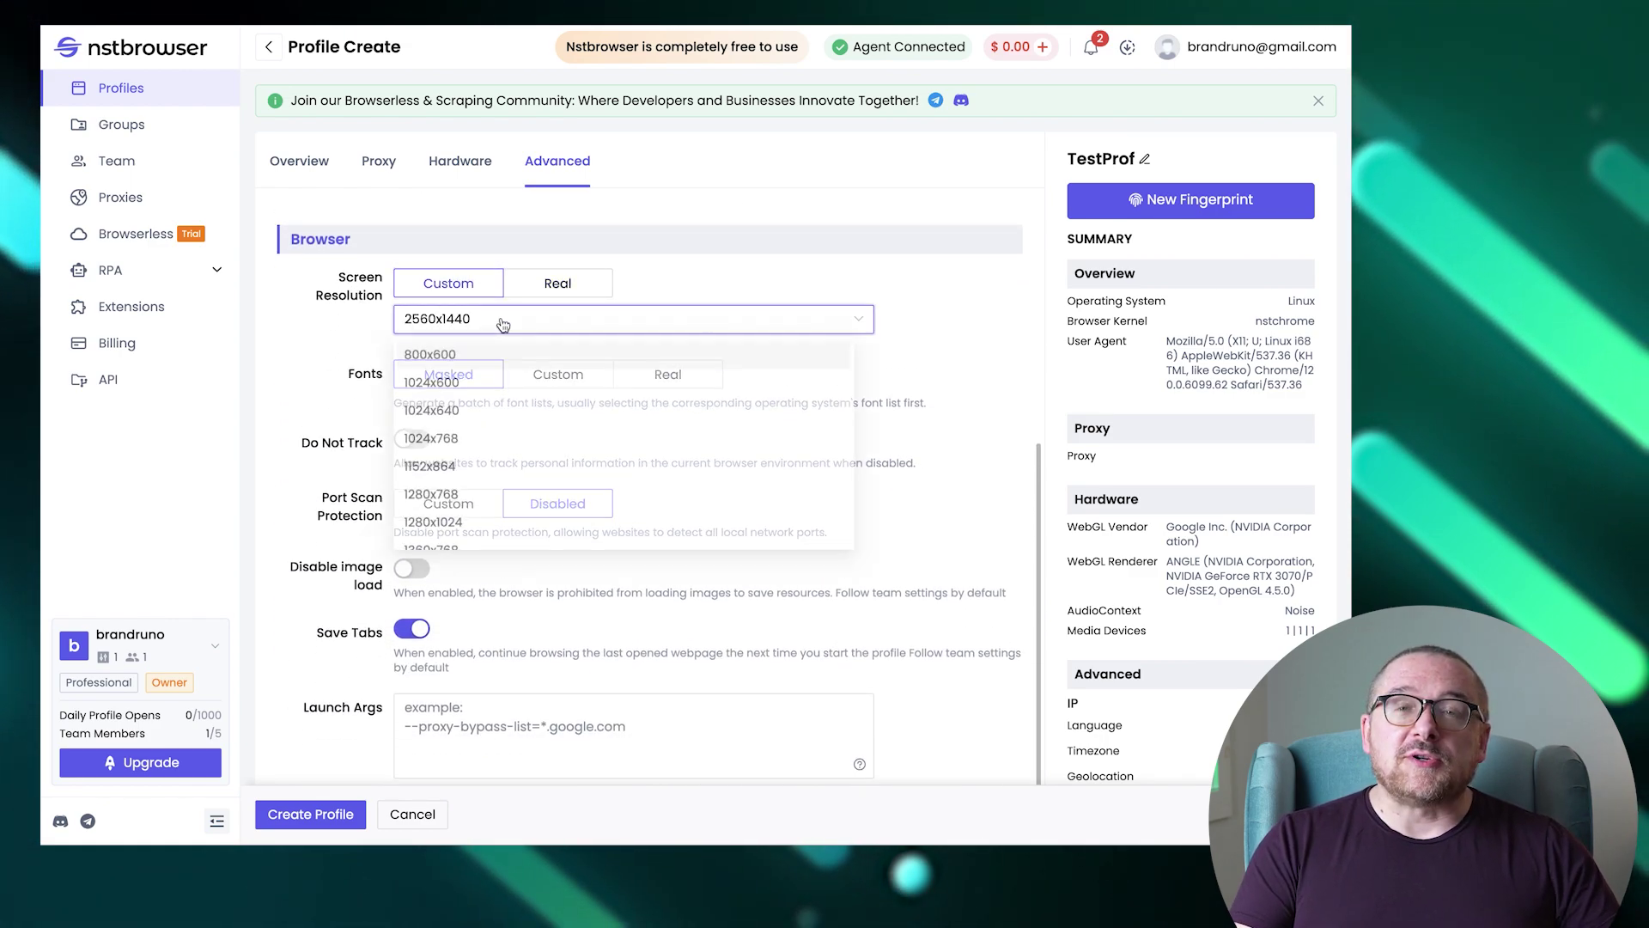
pyautogui.click(474, 427)
# Switch fonts to Custom, enable Do Not Track, then generate a new fingerprint.
pyautogui.click(558, 375)
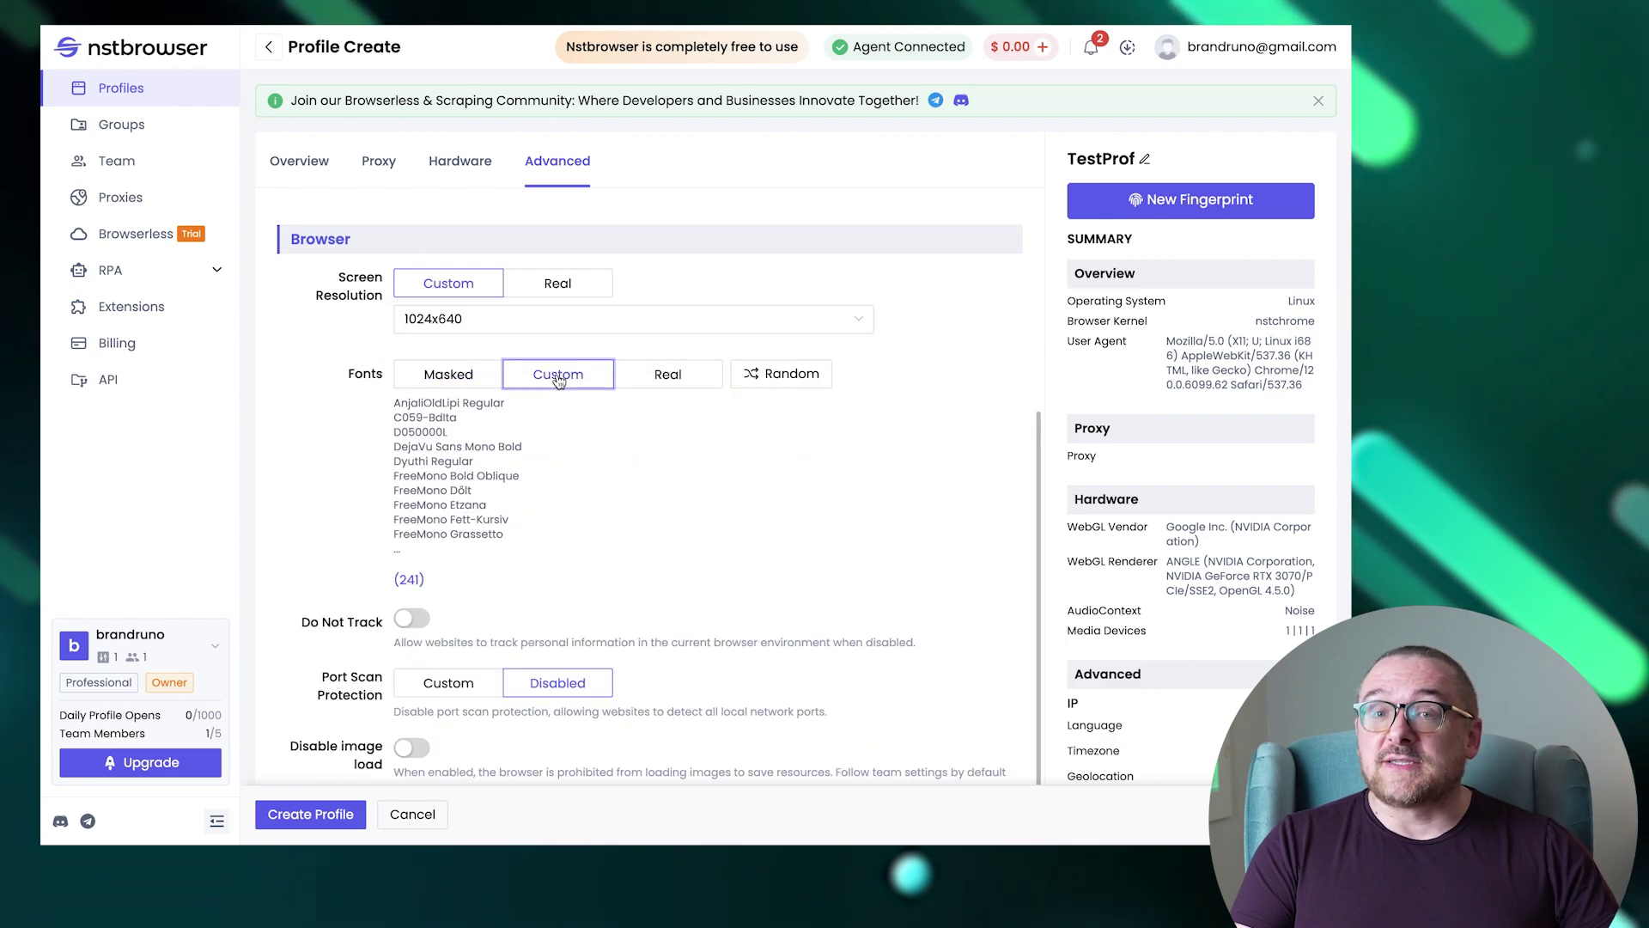
pyautogui.scroll(-3, 690, 599)
pyautogui.click(412, 384)
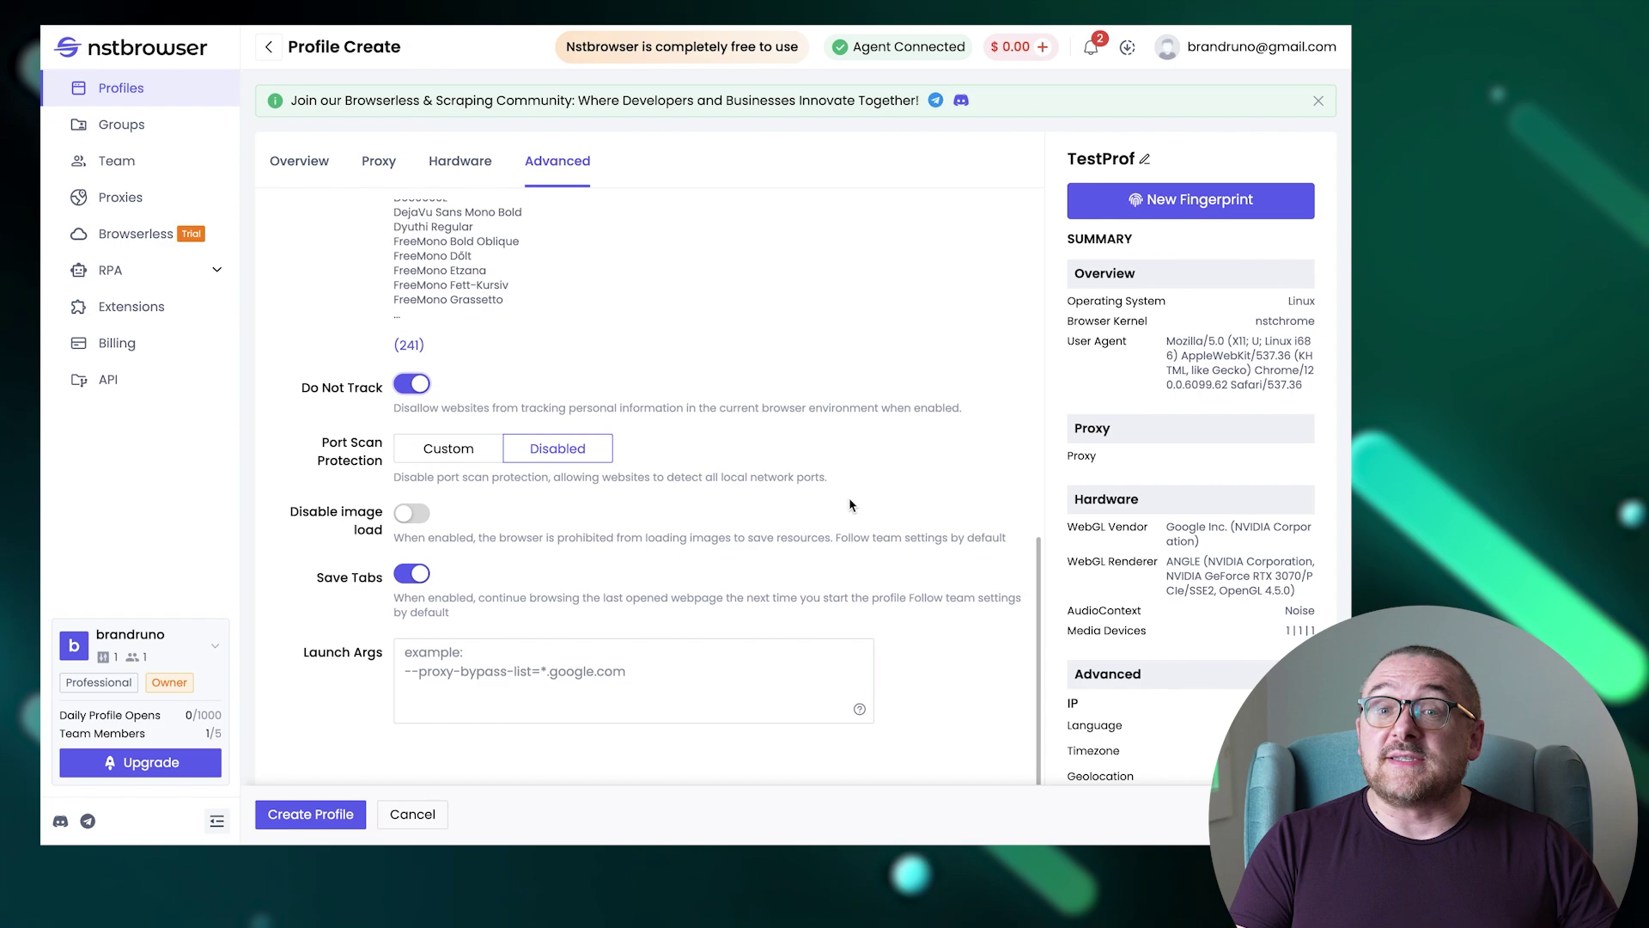
pyautogui.click(1214, 203)
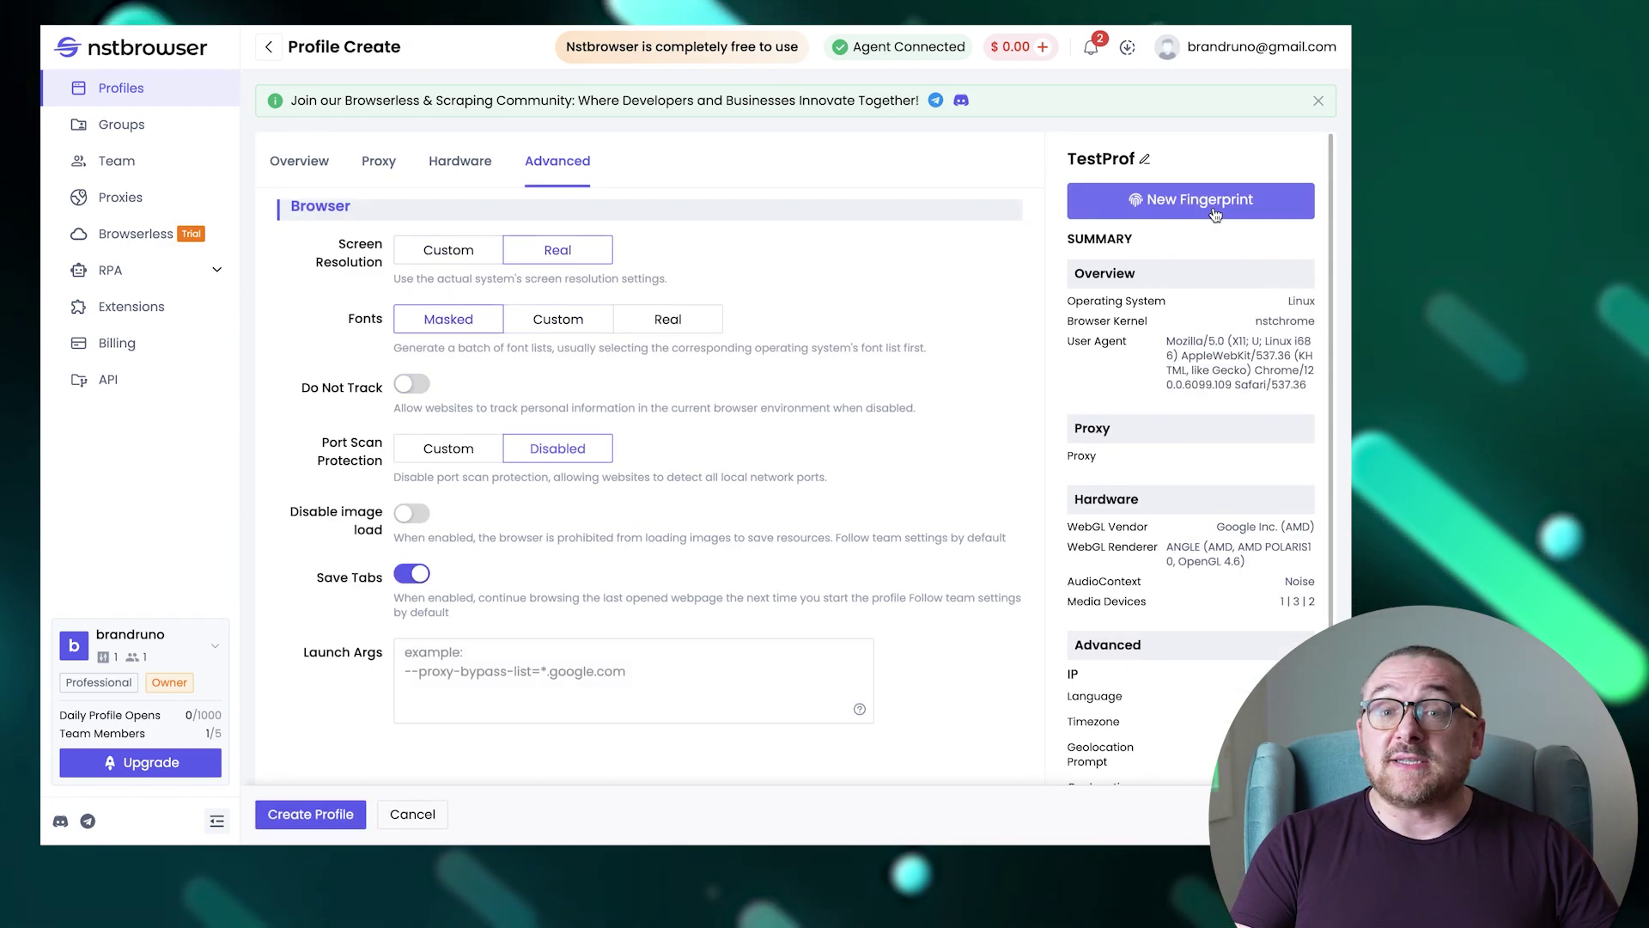
# Create the TestProf profile, then open and dismiss its row's actions menu.
pyautogui.click(310, 815)
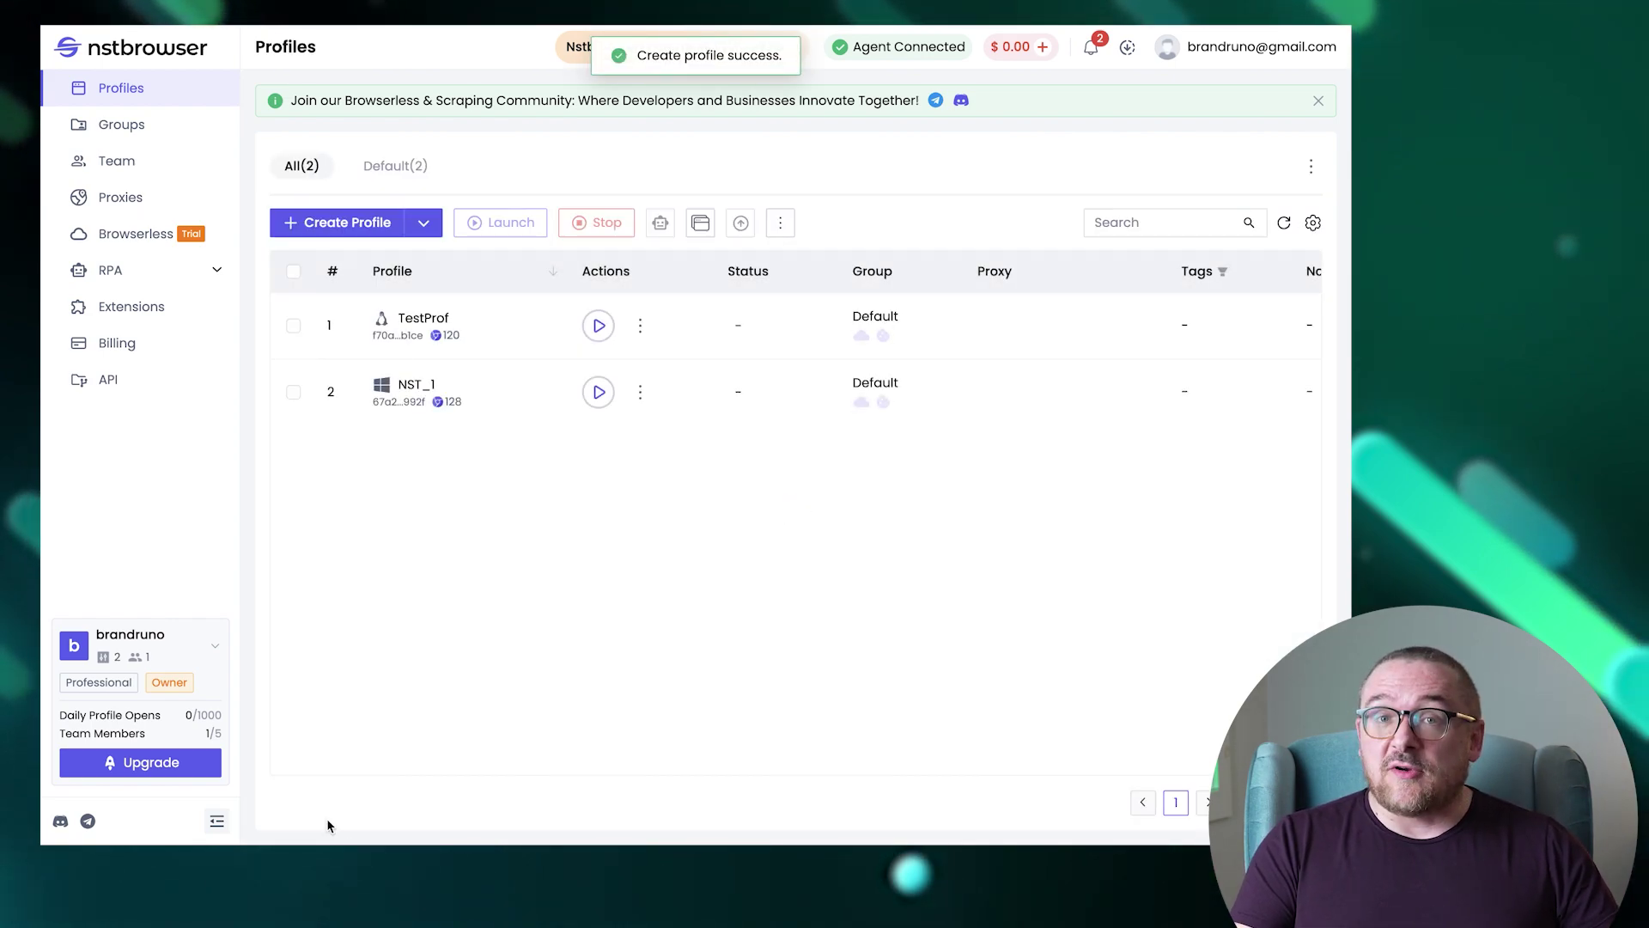
pyautogui.click(641, 326)
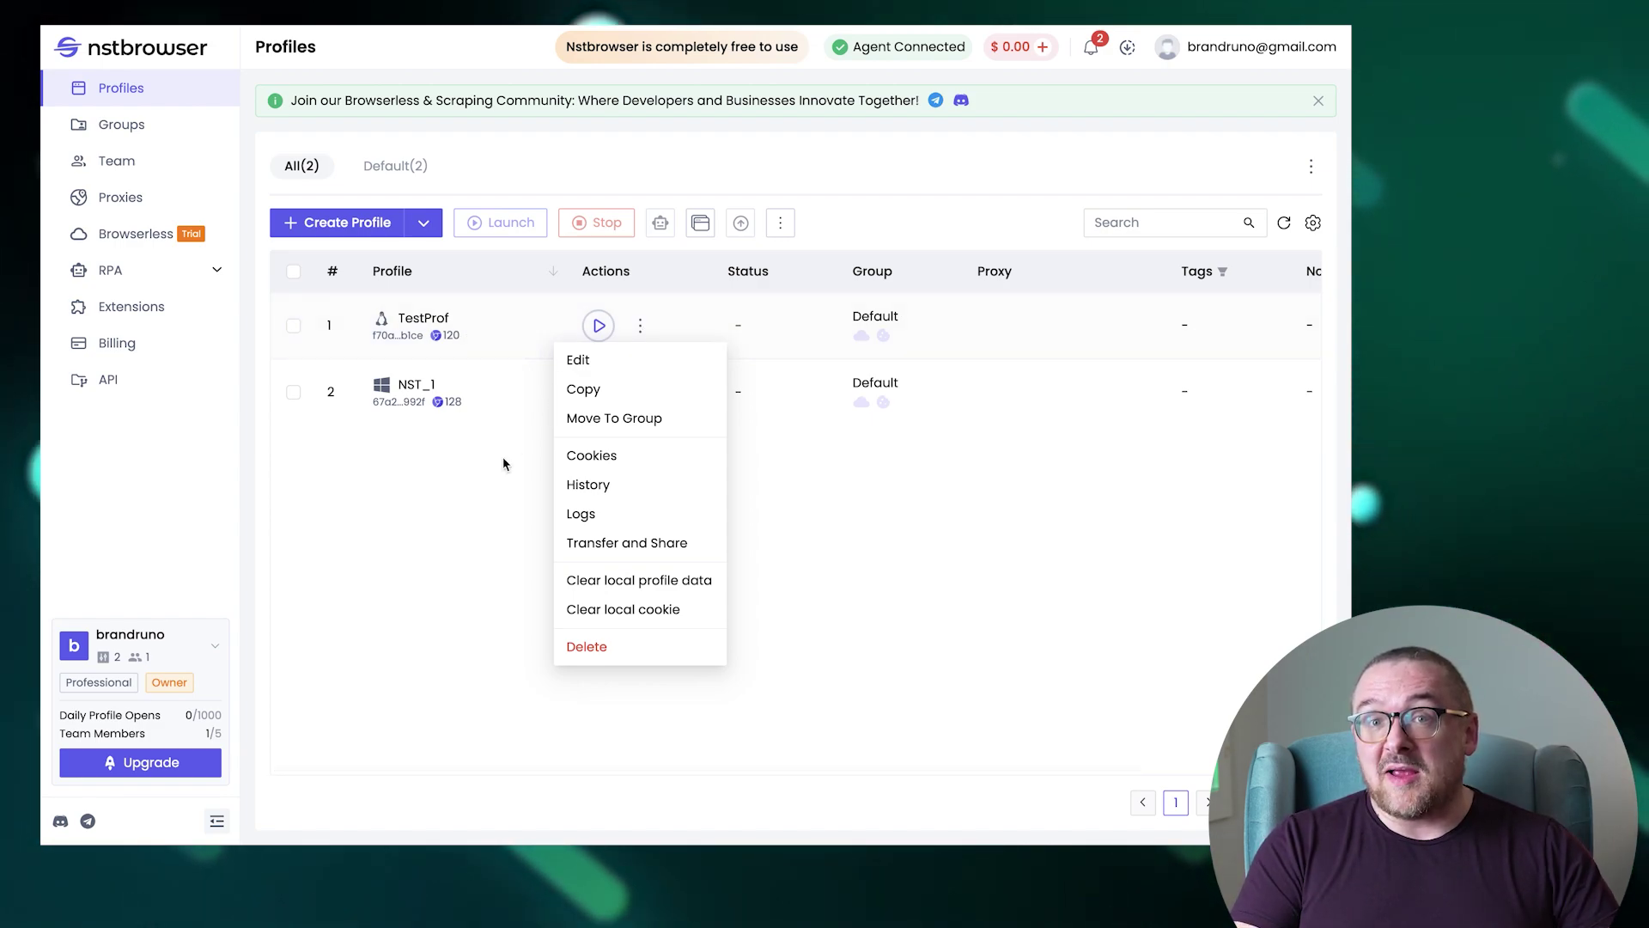
pyautogui.click(486, 489)
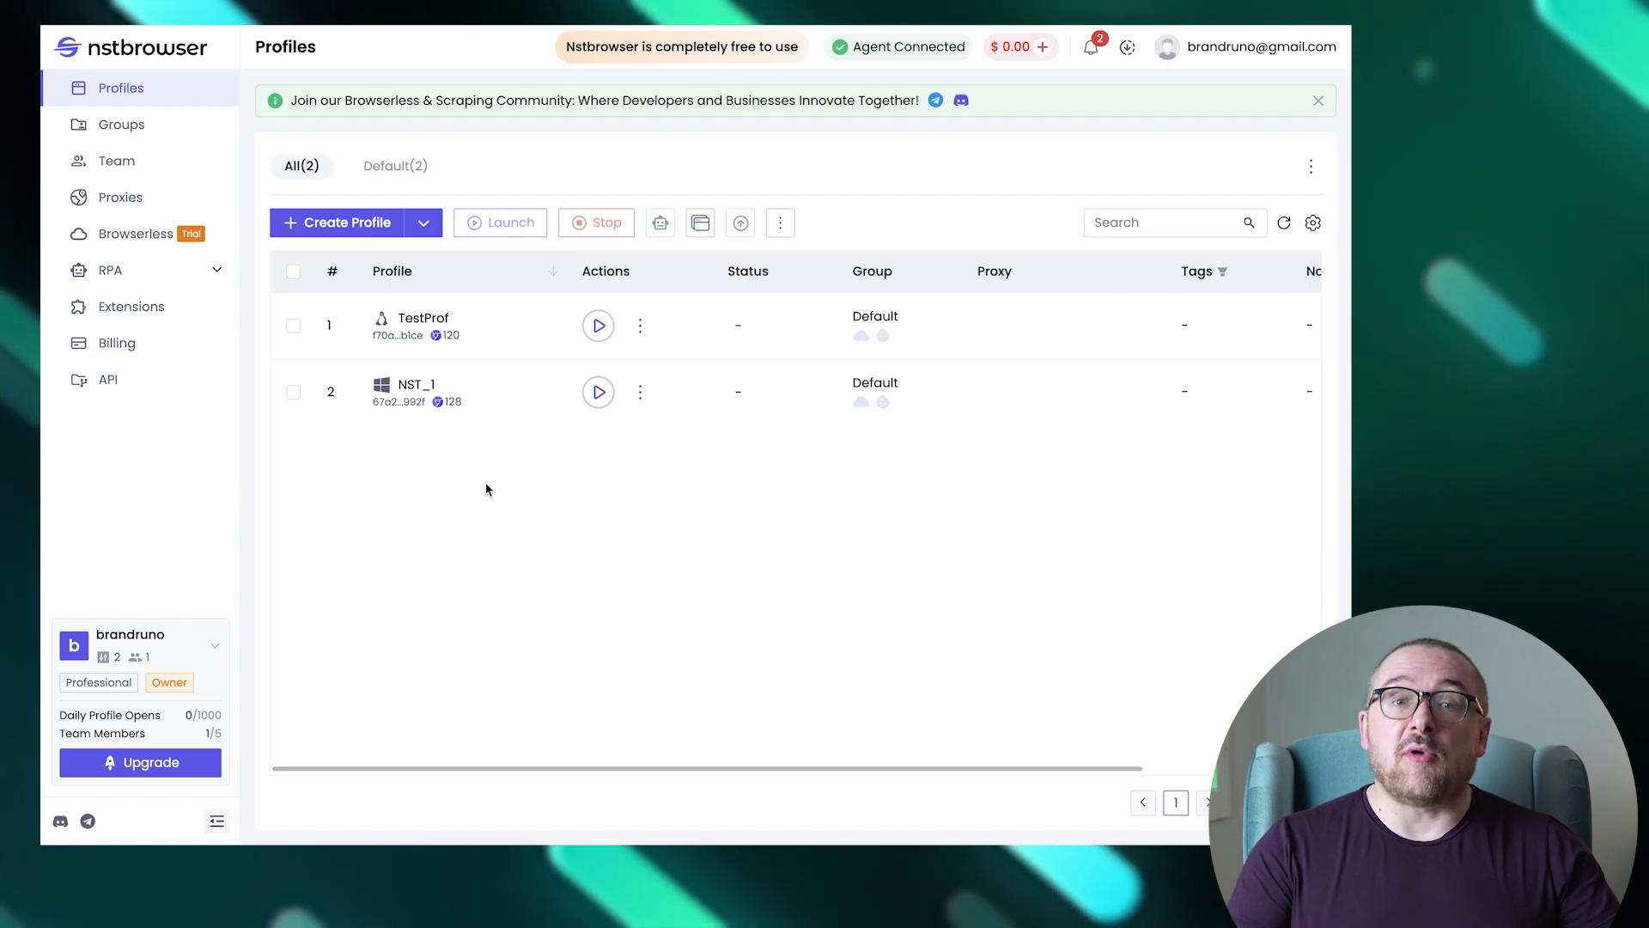
# Create a new profile group named TestGroup from the Groups page.
pyautogui.click(136, 136)
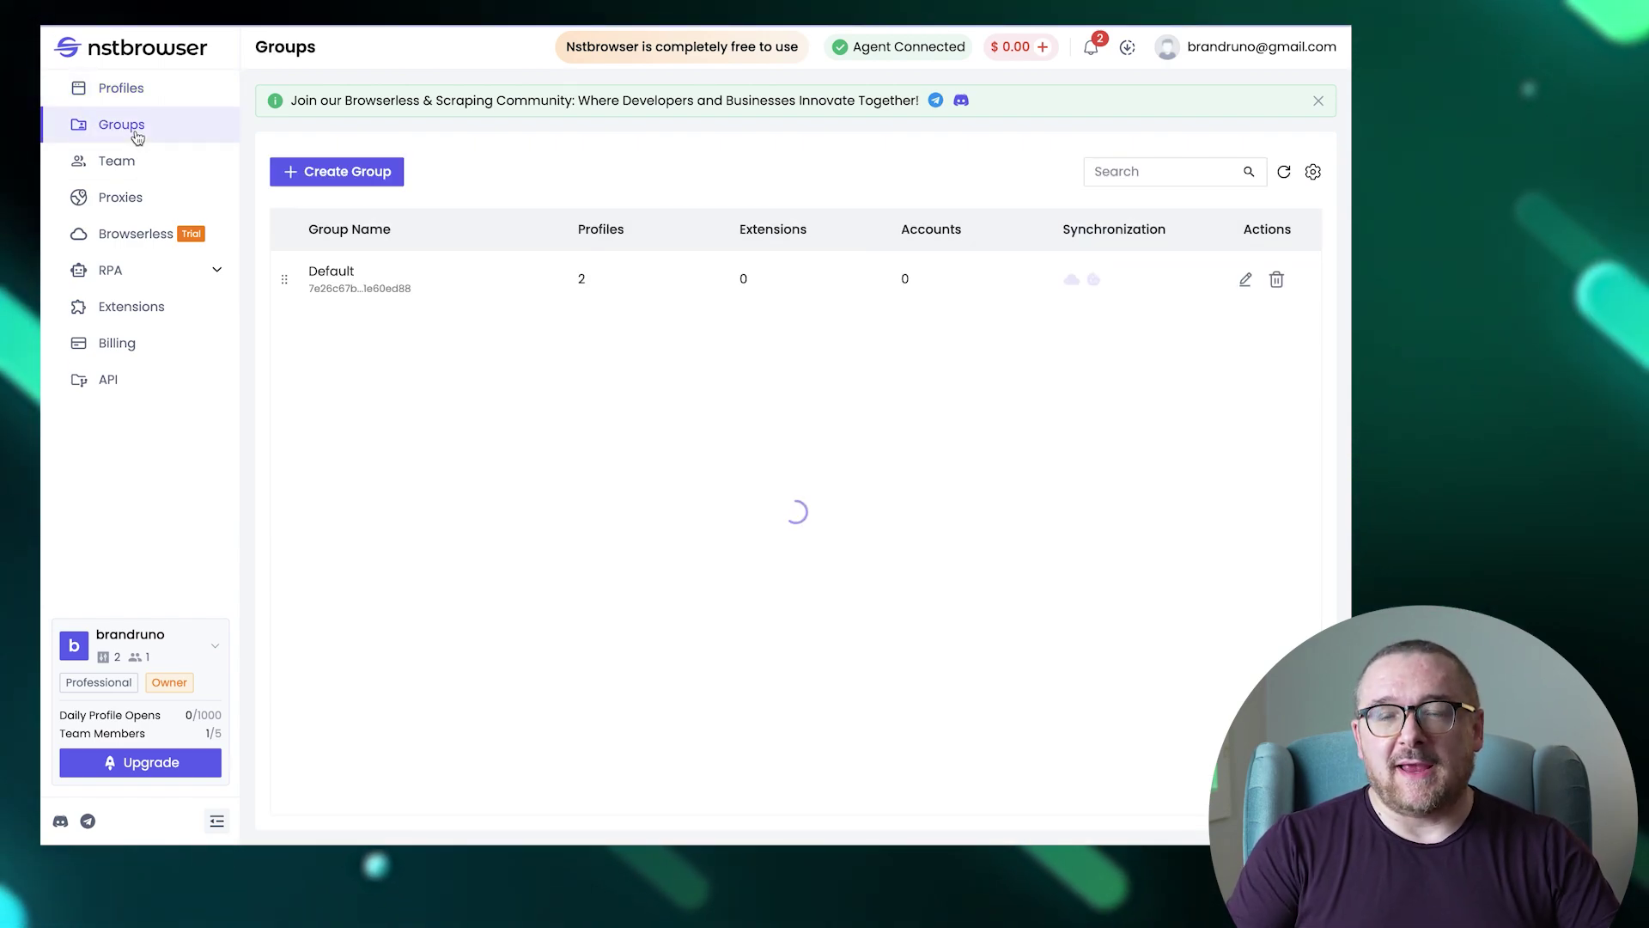
pyautogui.click(372, 170)
pyautogui.click(549, 195)
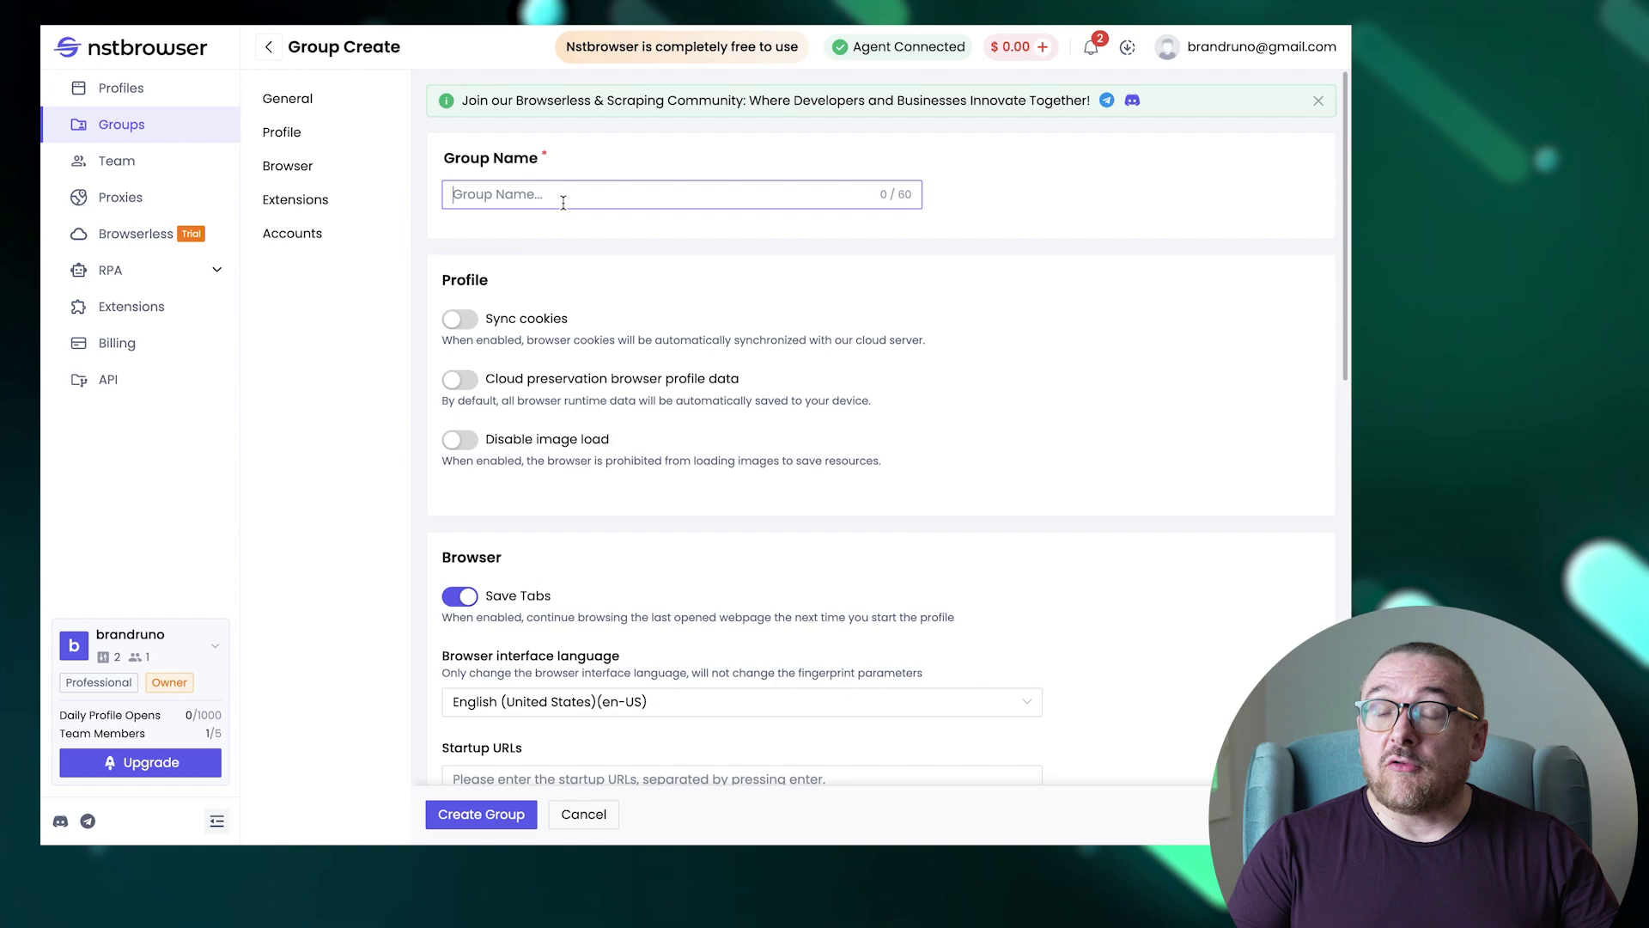
pyautogui.write('TestGroup')
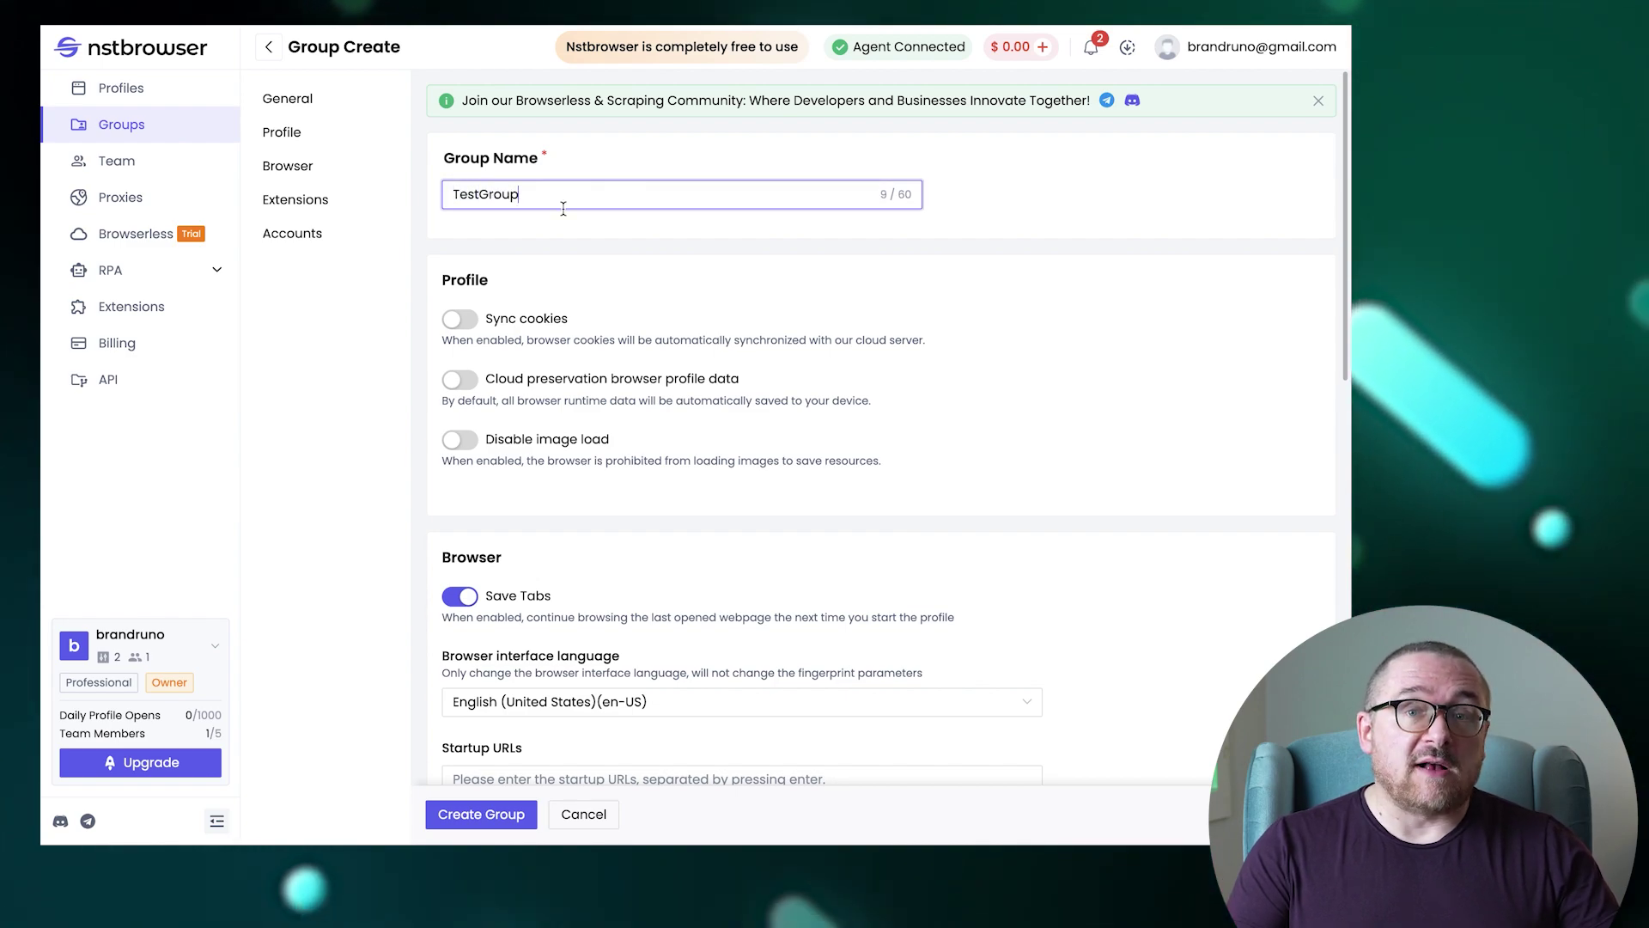
pyautogui.scroll(-10, 731, 528)
pyautogui.scroll(-6, 731, 528)
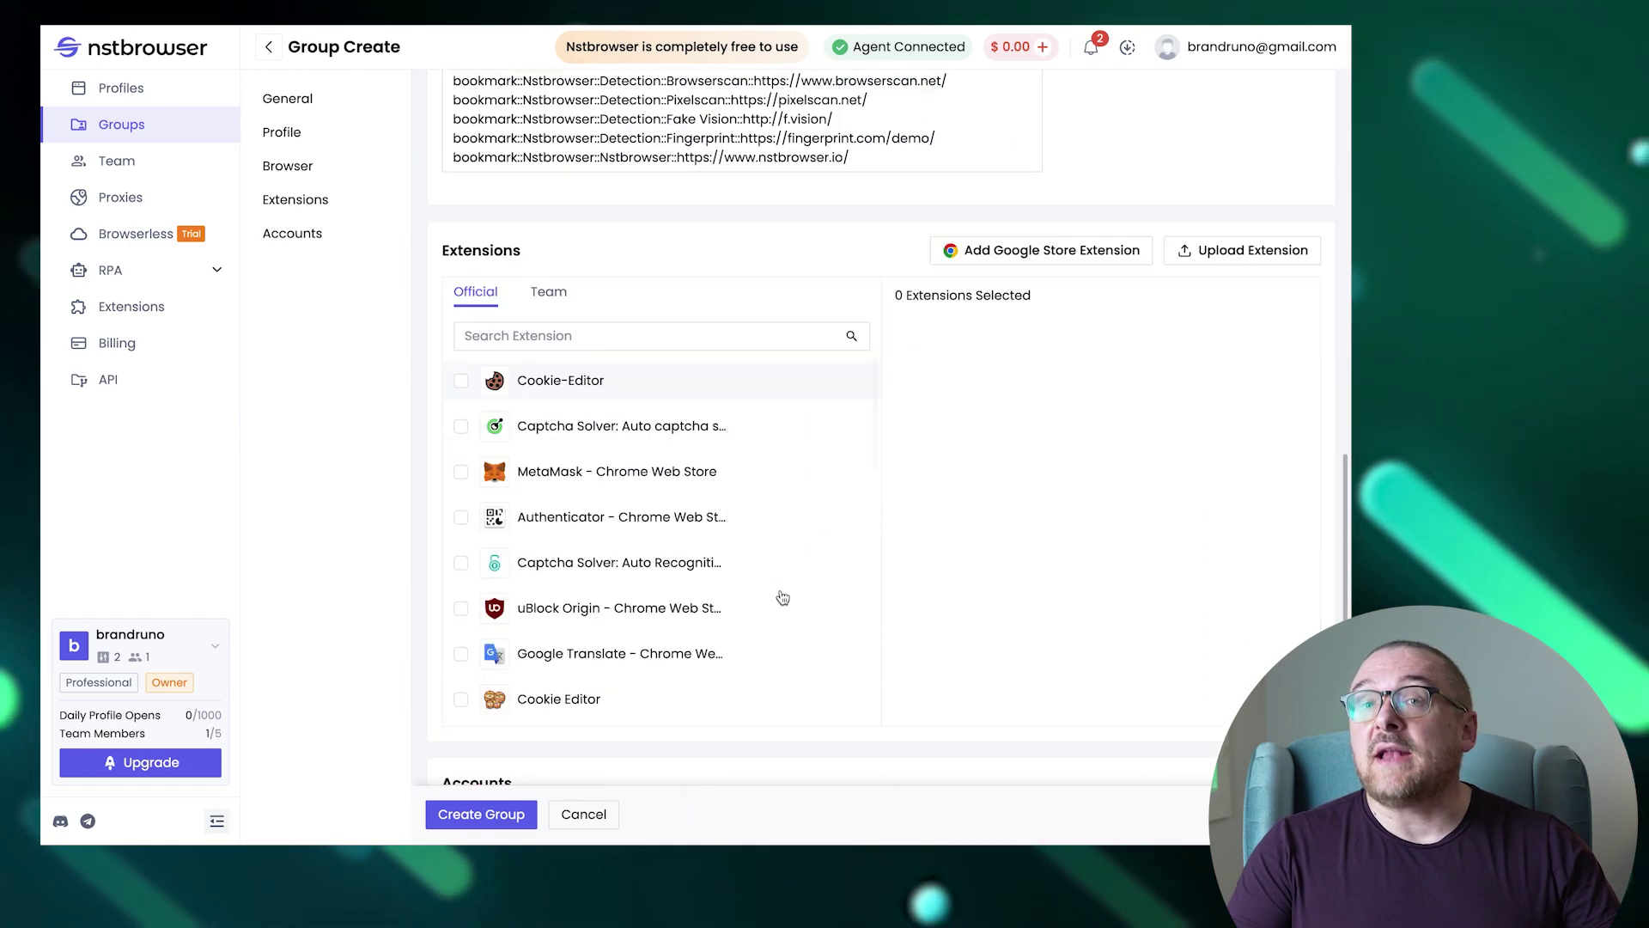
pyautogui.click(516, 816)
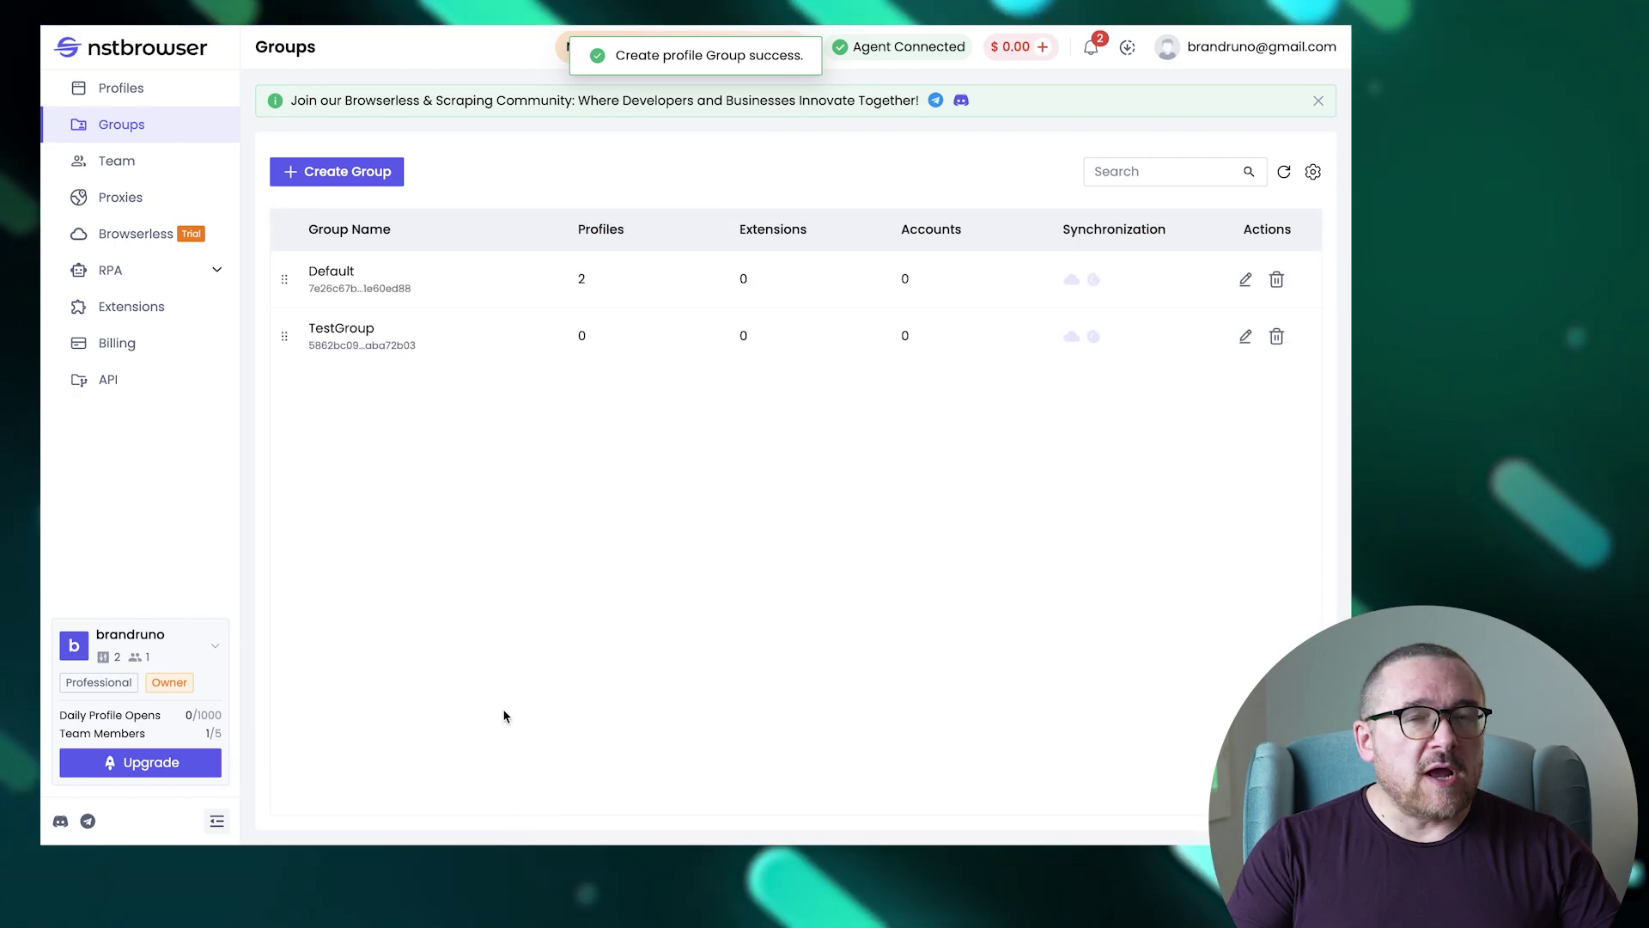
# Invite a team member by e-mail with the Manager role, then go to the Proxies list.
pyautogui.click(154, 175)
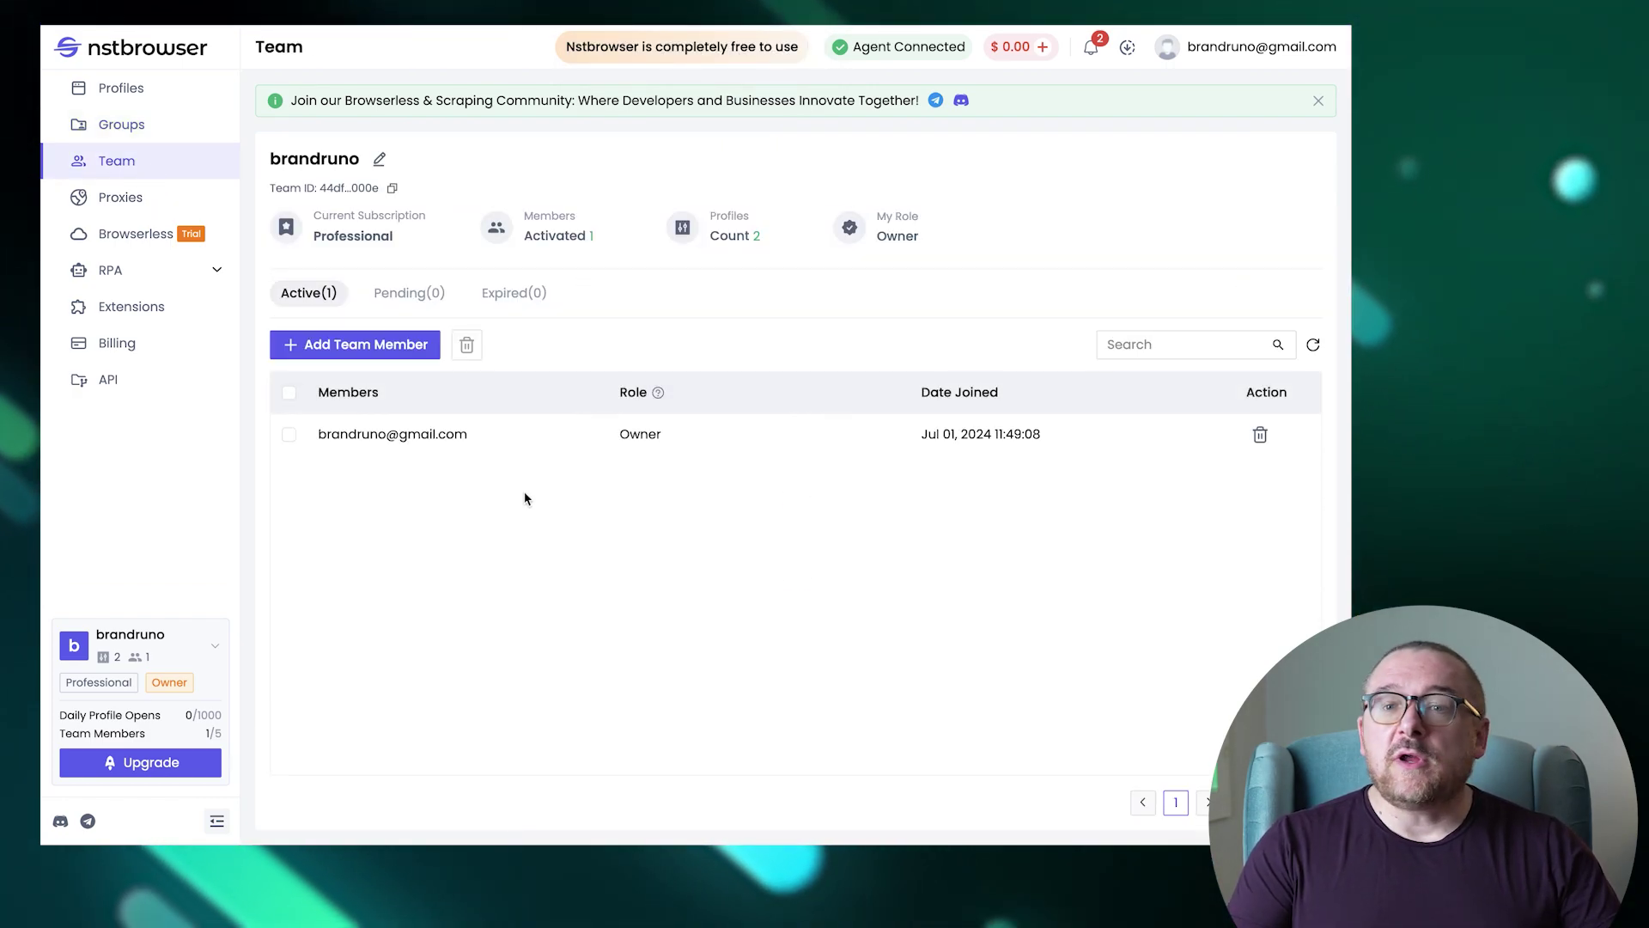
pyautogui.click(395, 347)
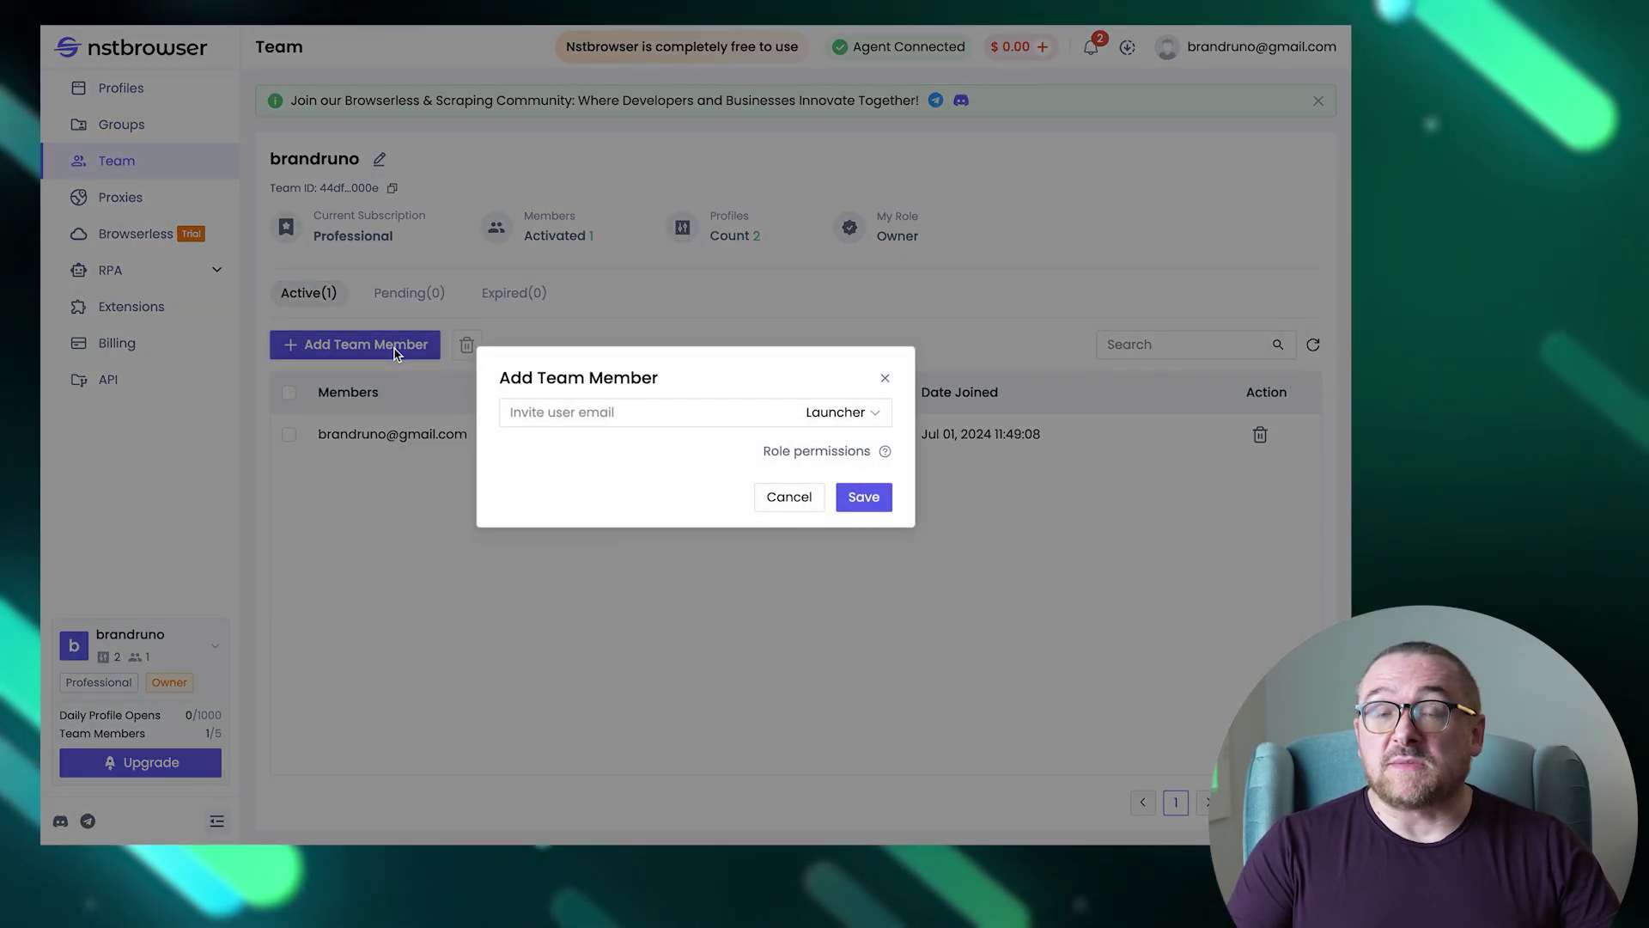
pyautogui.click(601, 412)
pyautogui.click(840, 412)
pyautogui.click(846, 508)
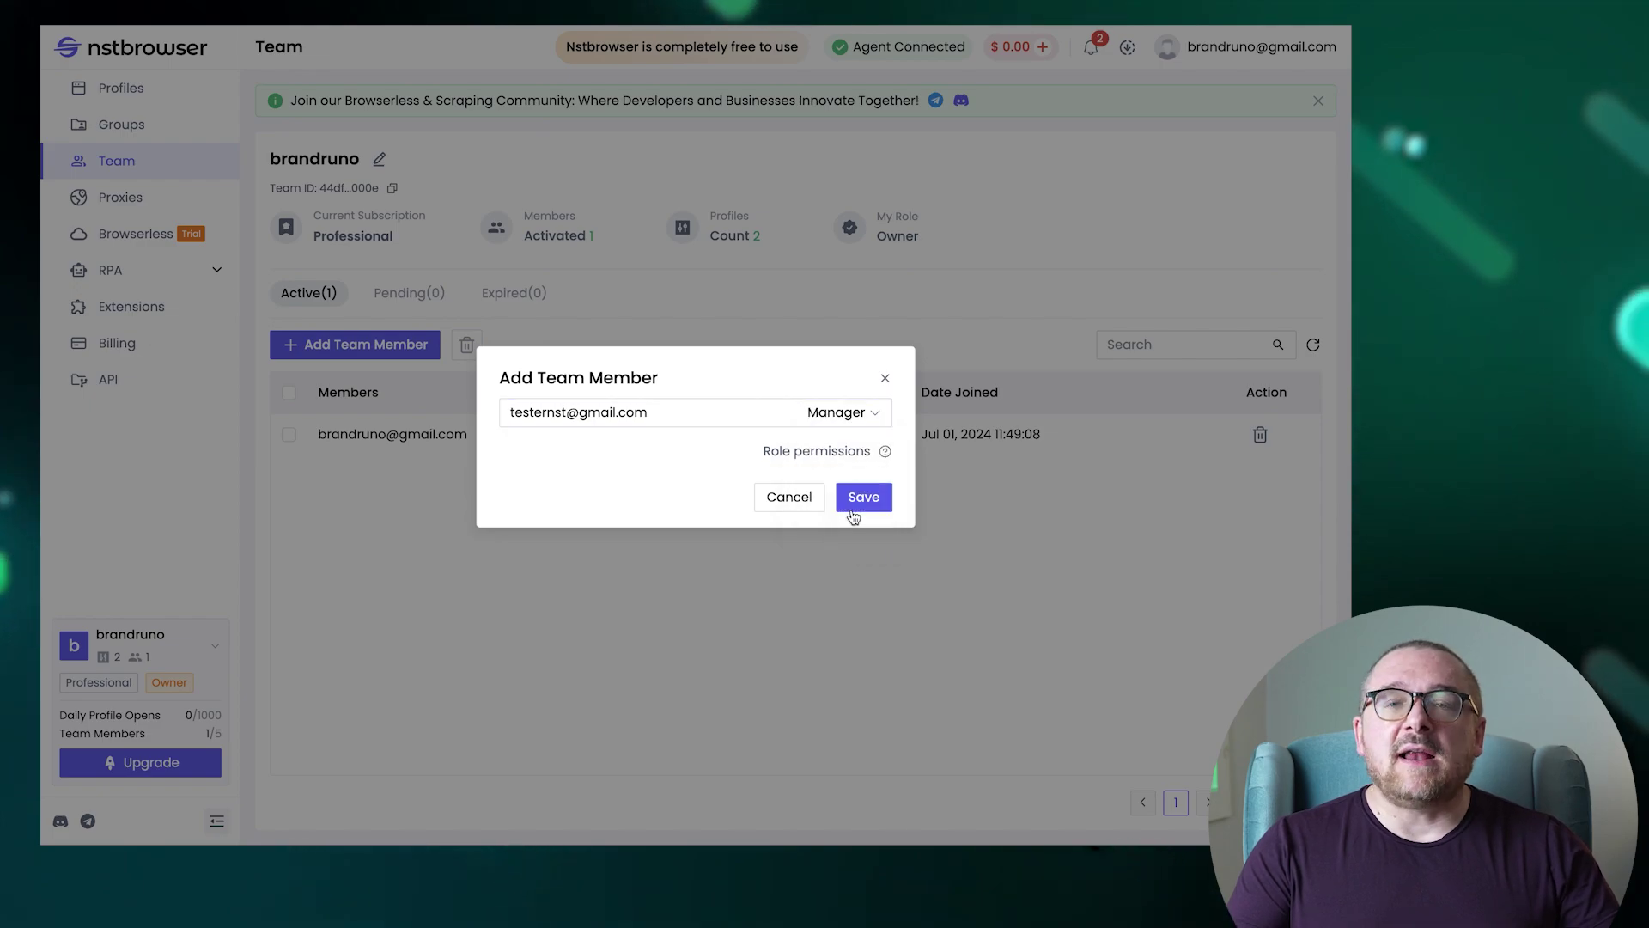
pyautogui.click(866, 498)
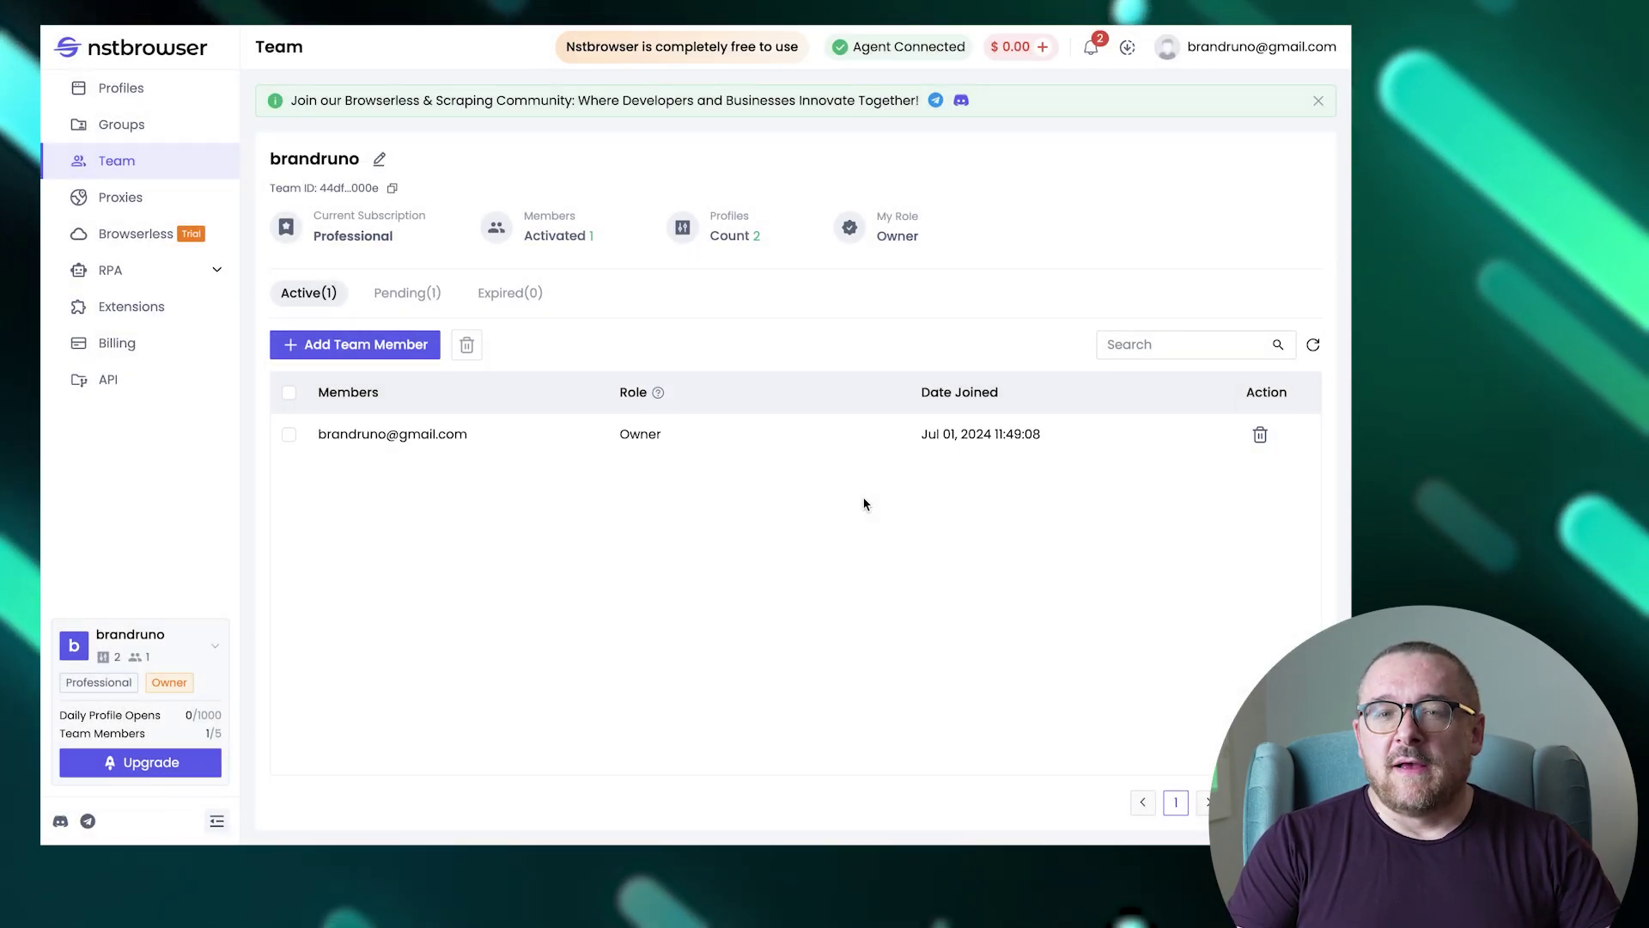
pyautogui.click(153, 203)
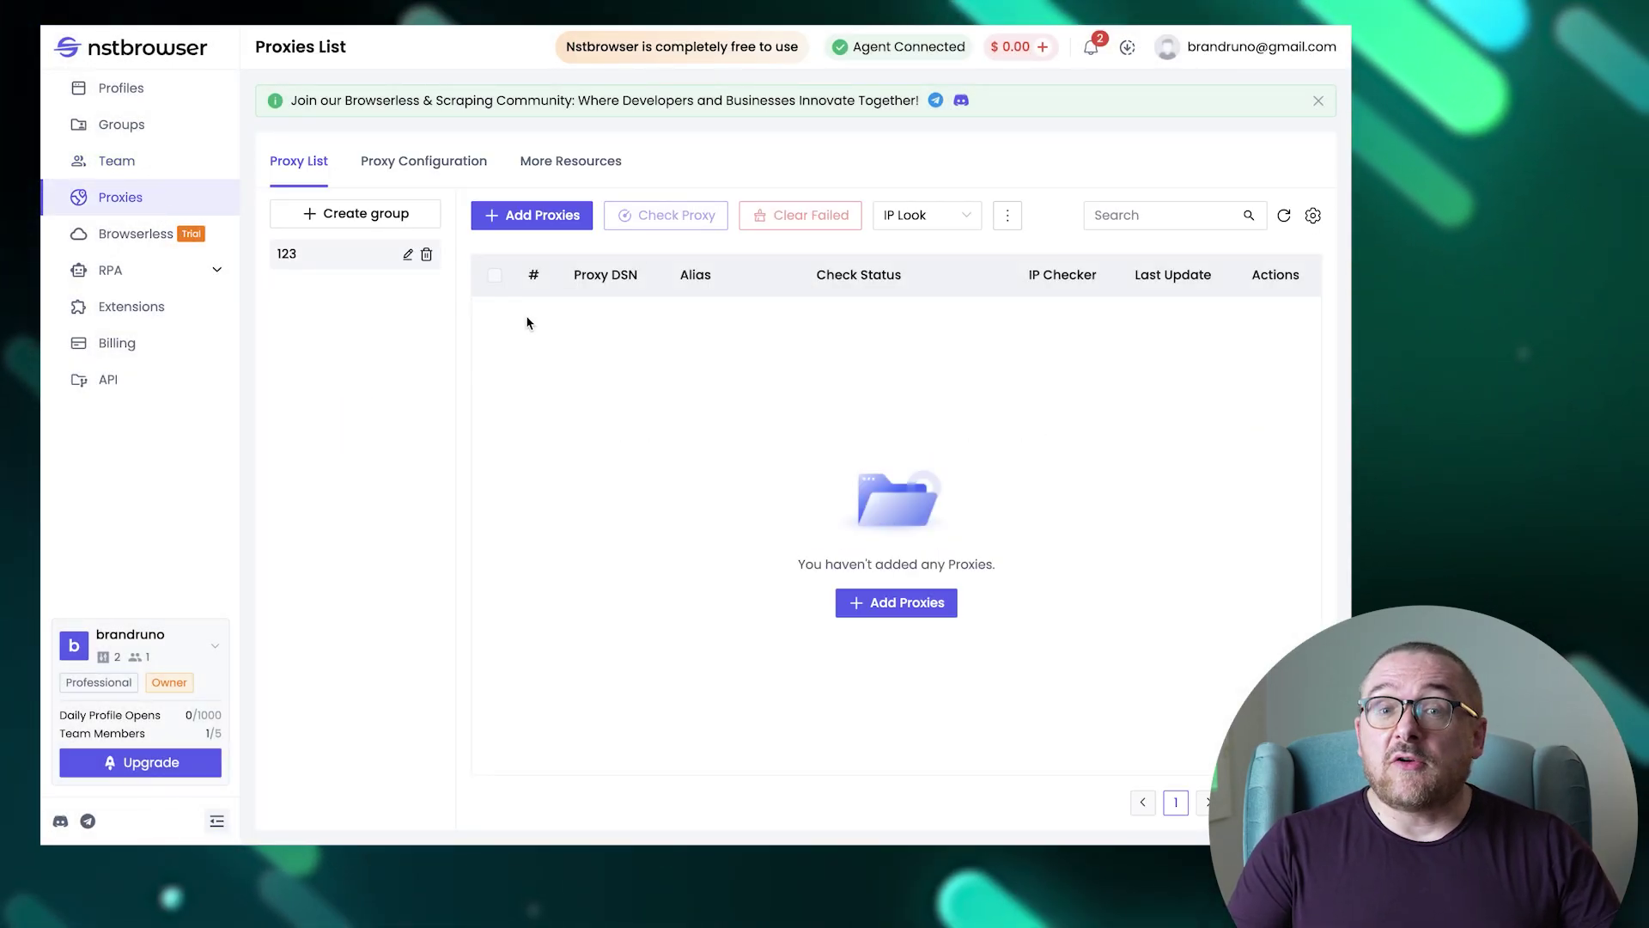
# Add and save the proxy 123.123.123.123:80 to the Proxies list.
pyautogui.click(515, 215)
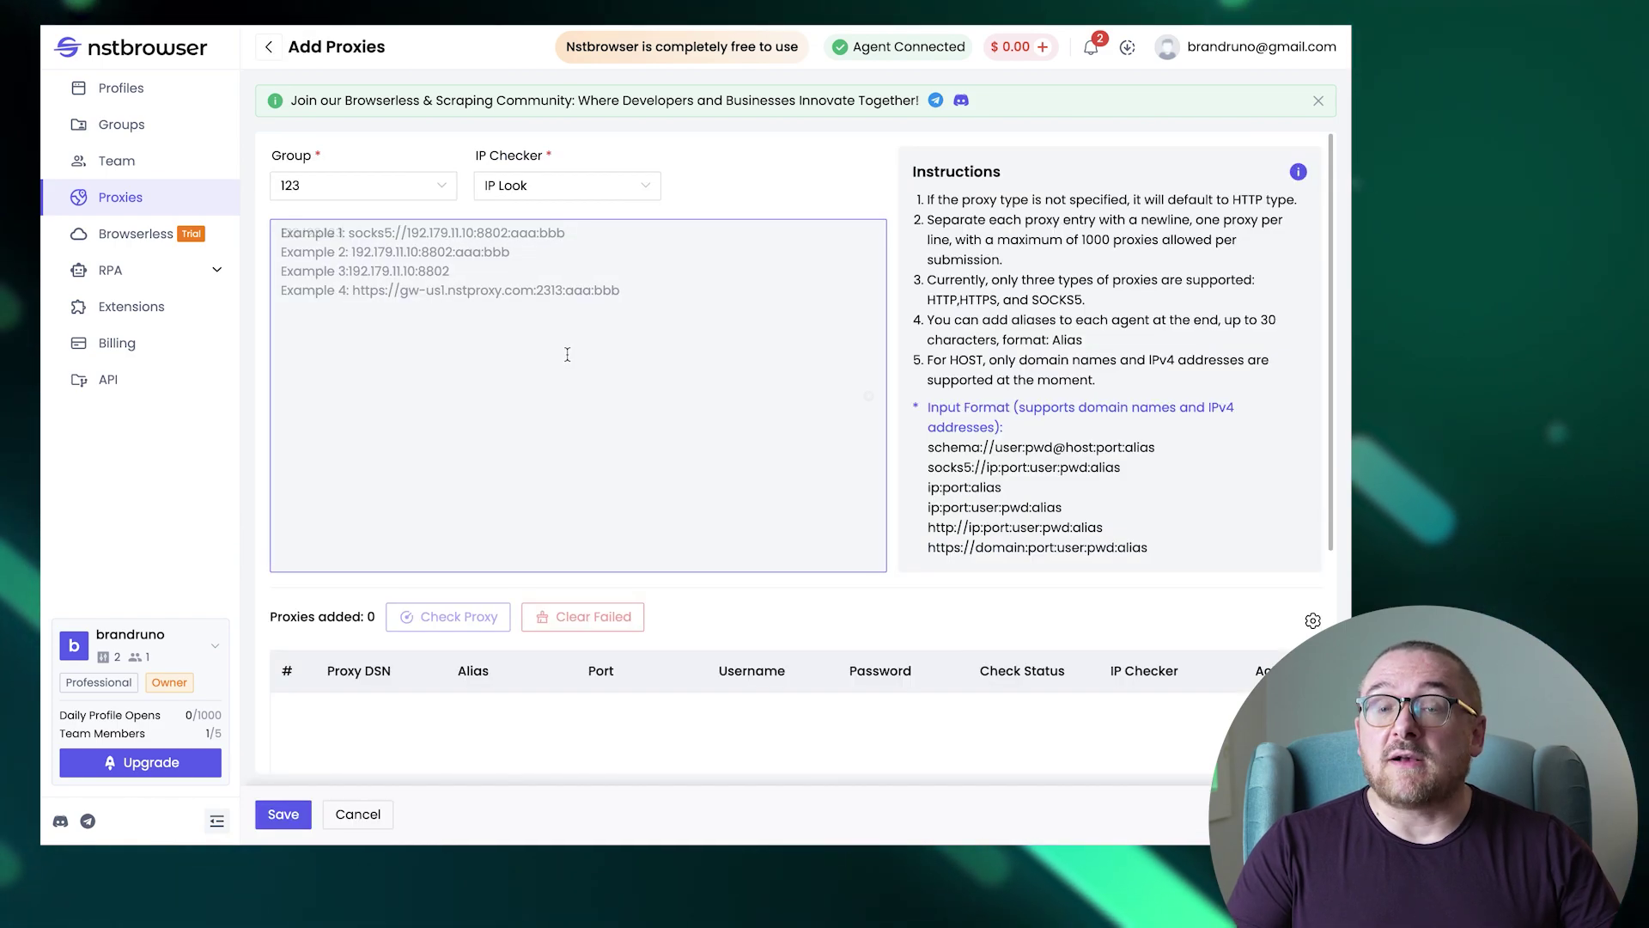
pyautogui.write('123.123.123.123')
pyautogui.write(':80')
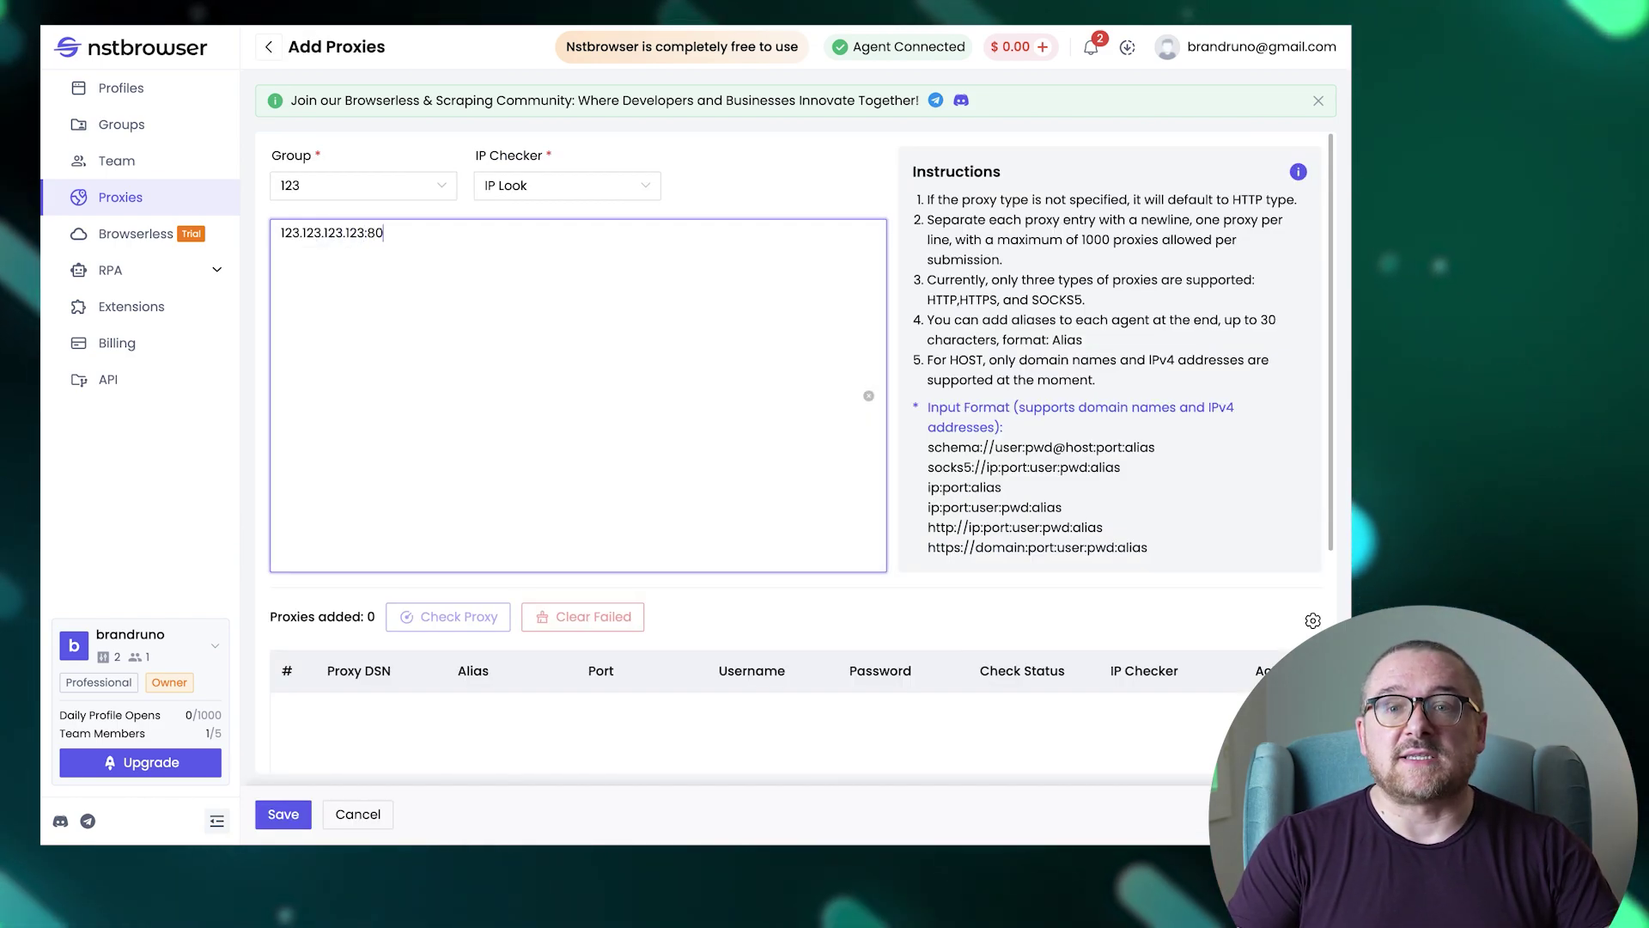
pyautogui.click(477, 622)
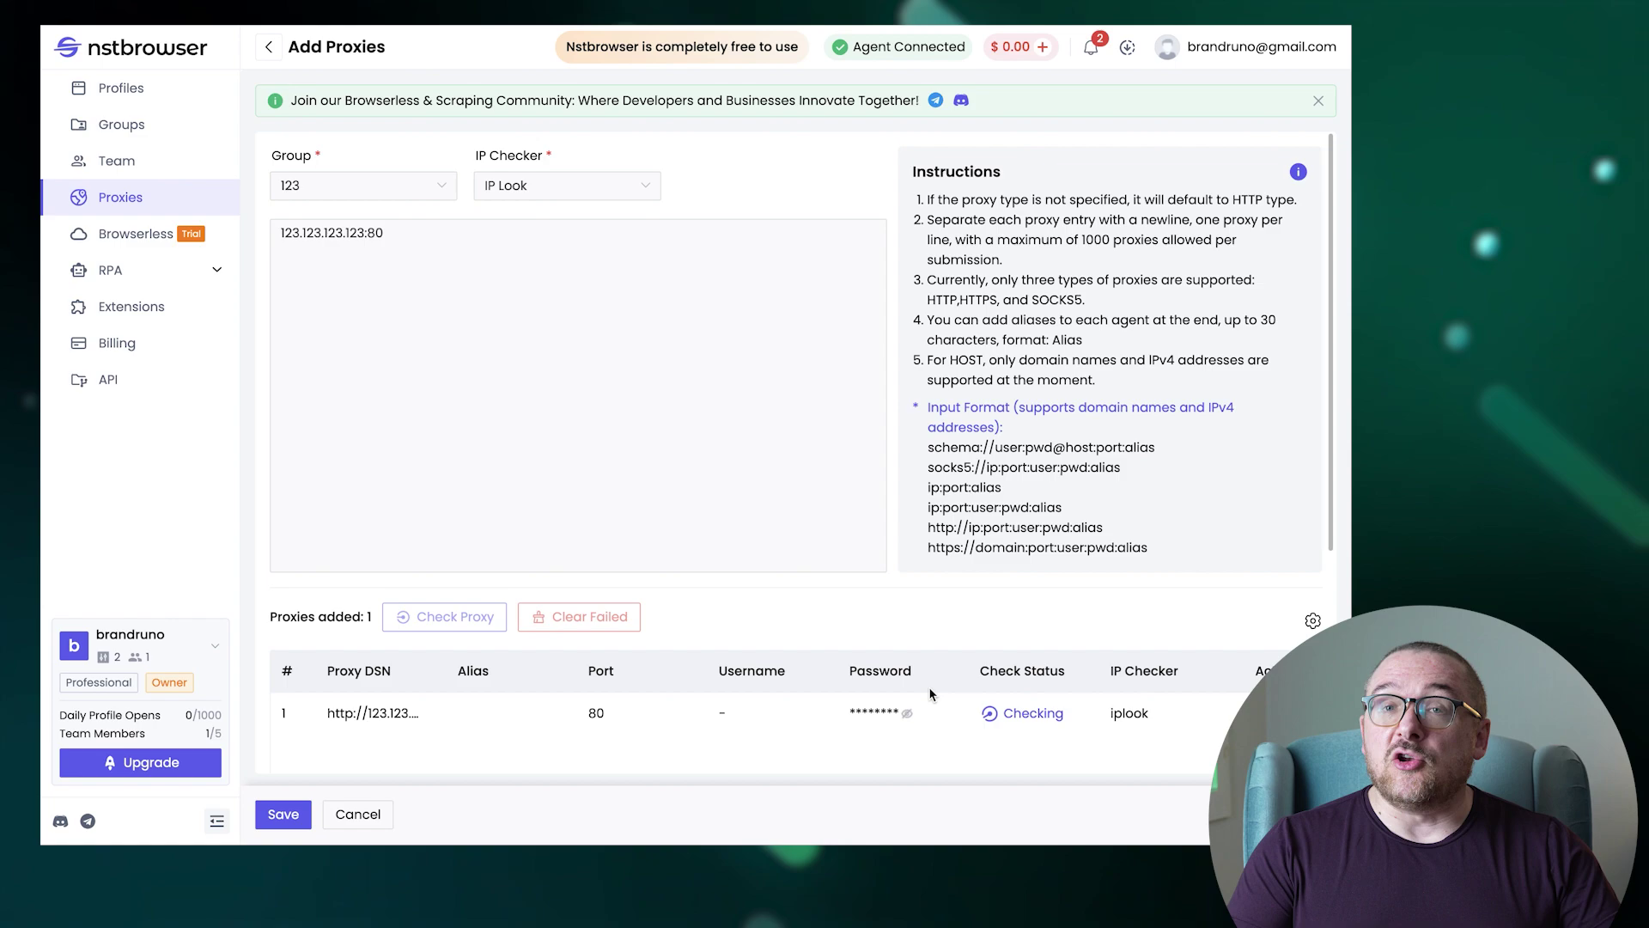
pyautogui.click(296, 814)
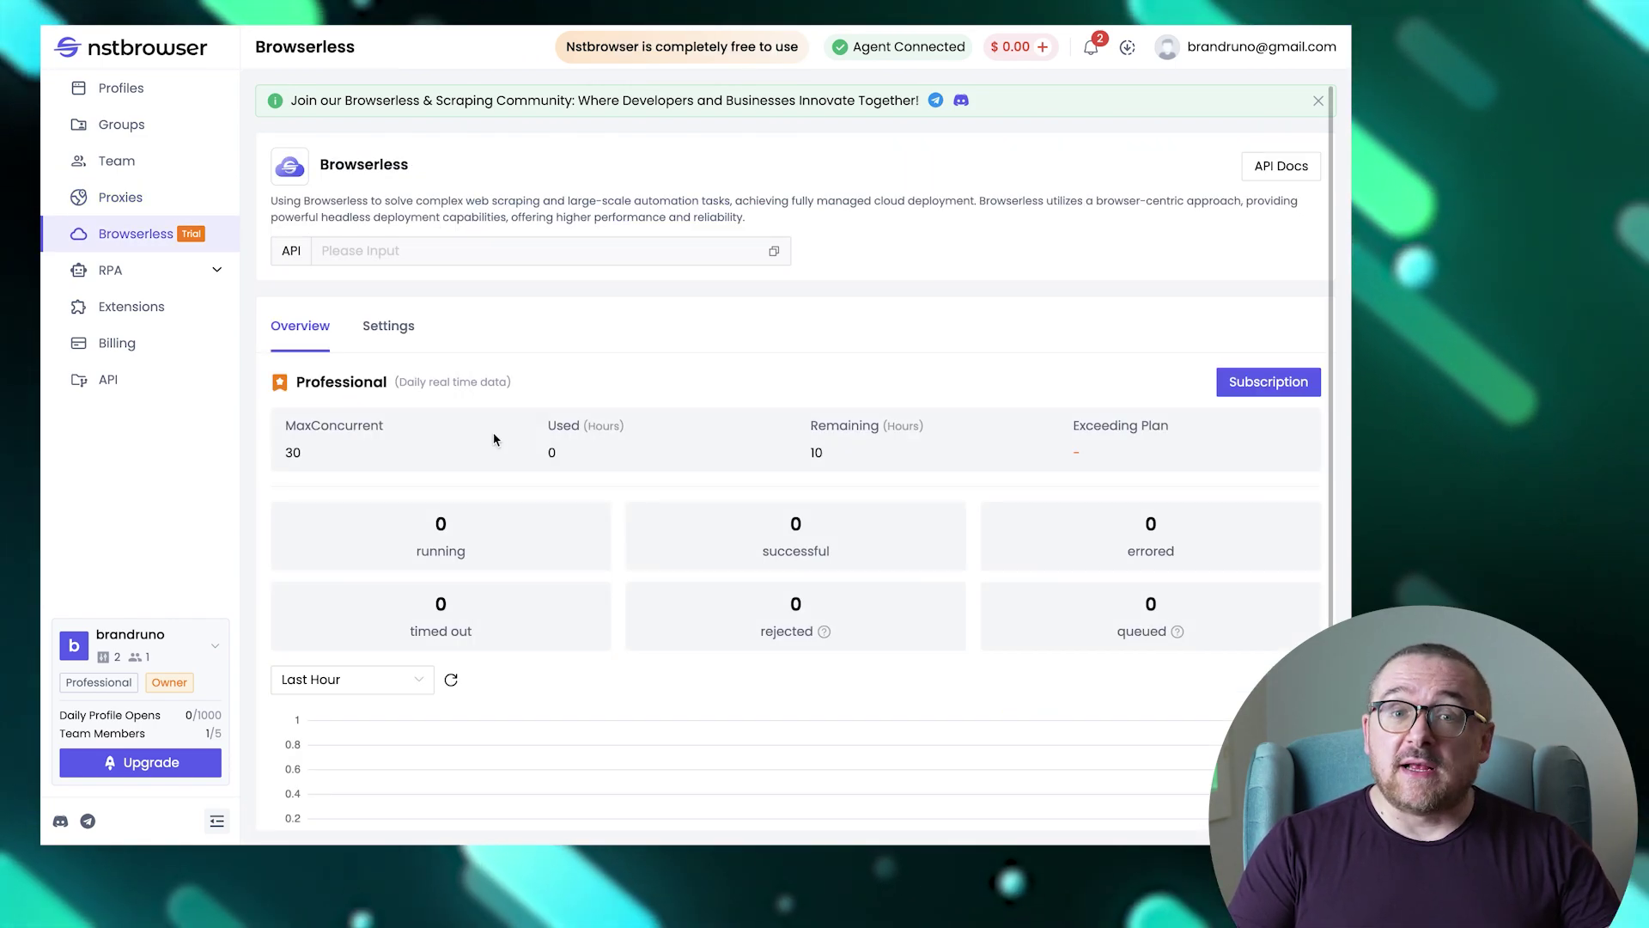
# Set the Browserless session timeout to 15 minutes and switch on Excess Setting.
pyautogui.scroll(-2, 608, 467)
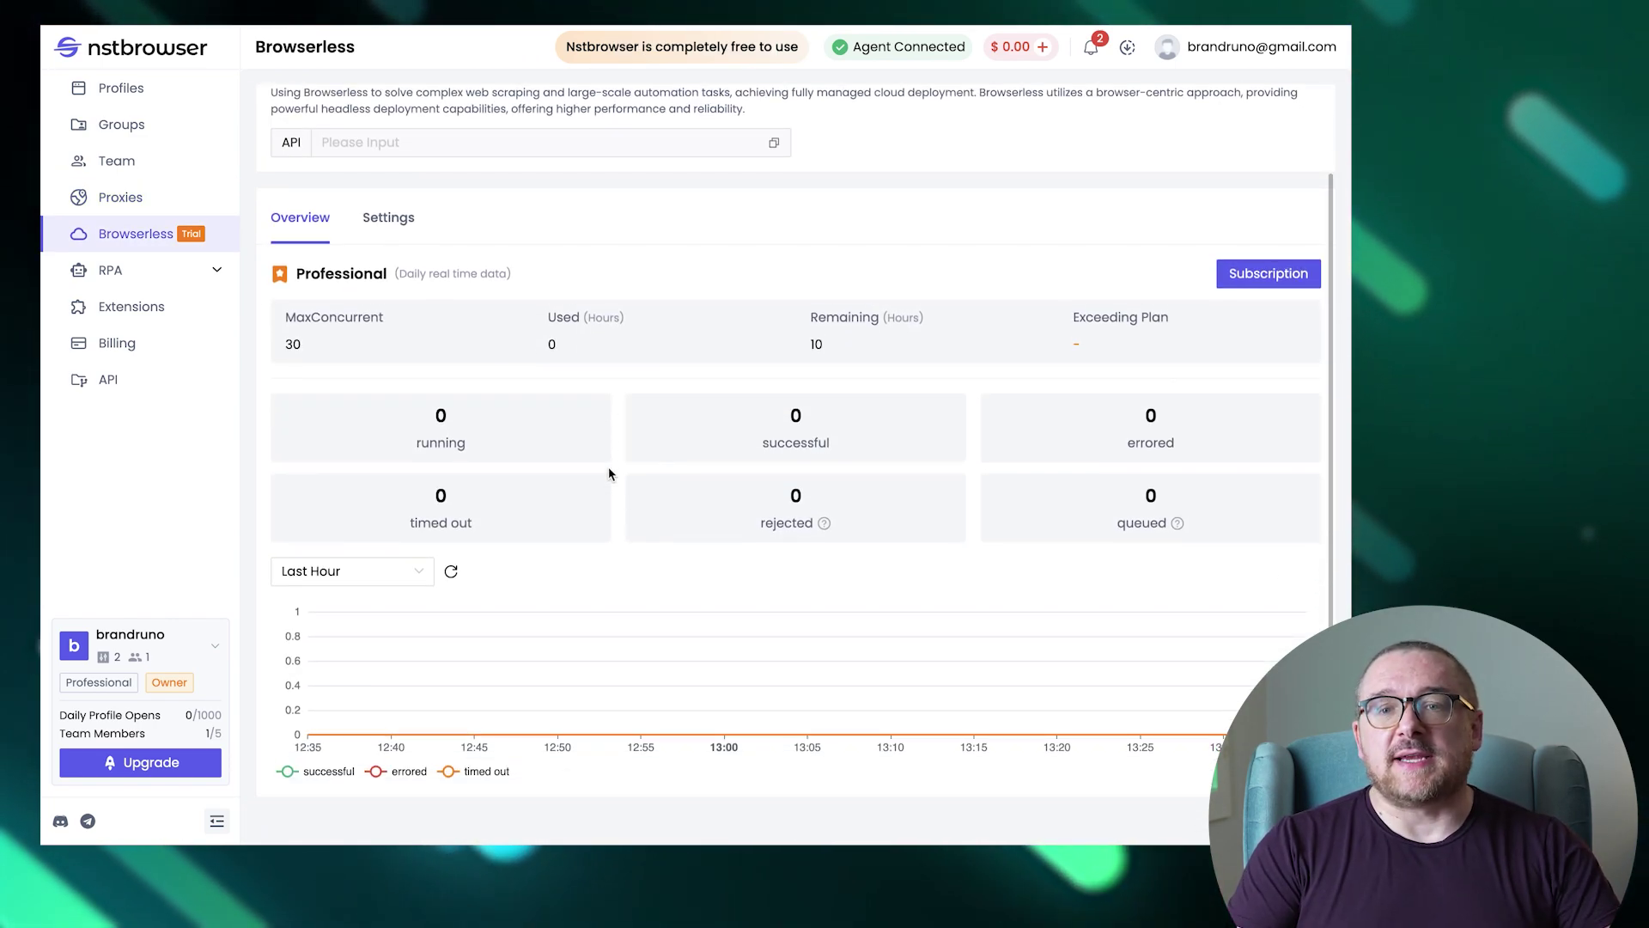
pyautogui.click(388, 217)
pyautogui.click(387, 433)
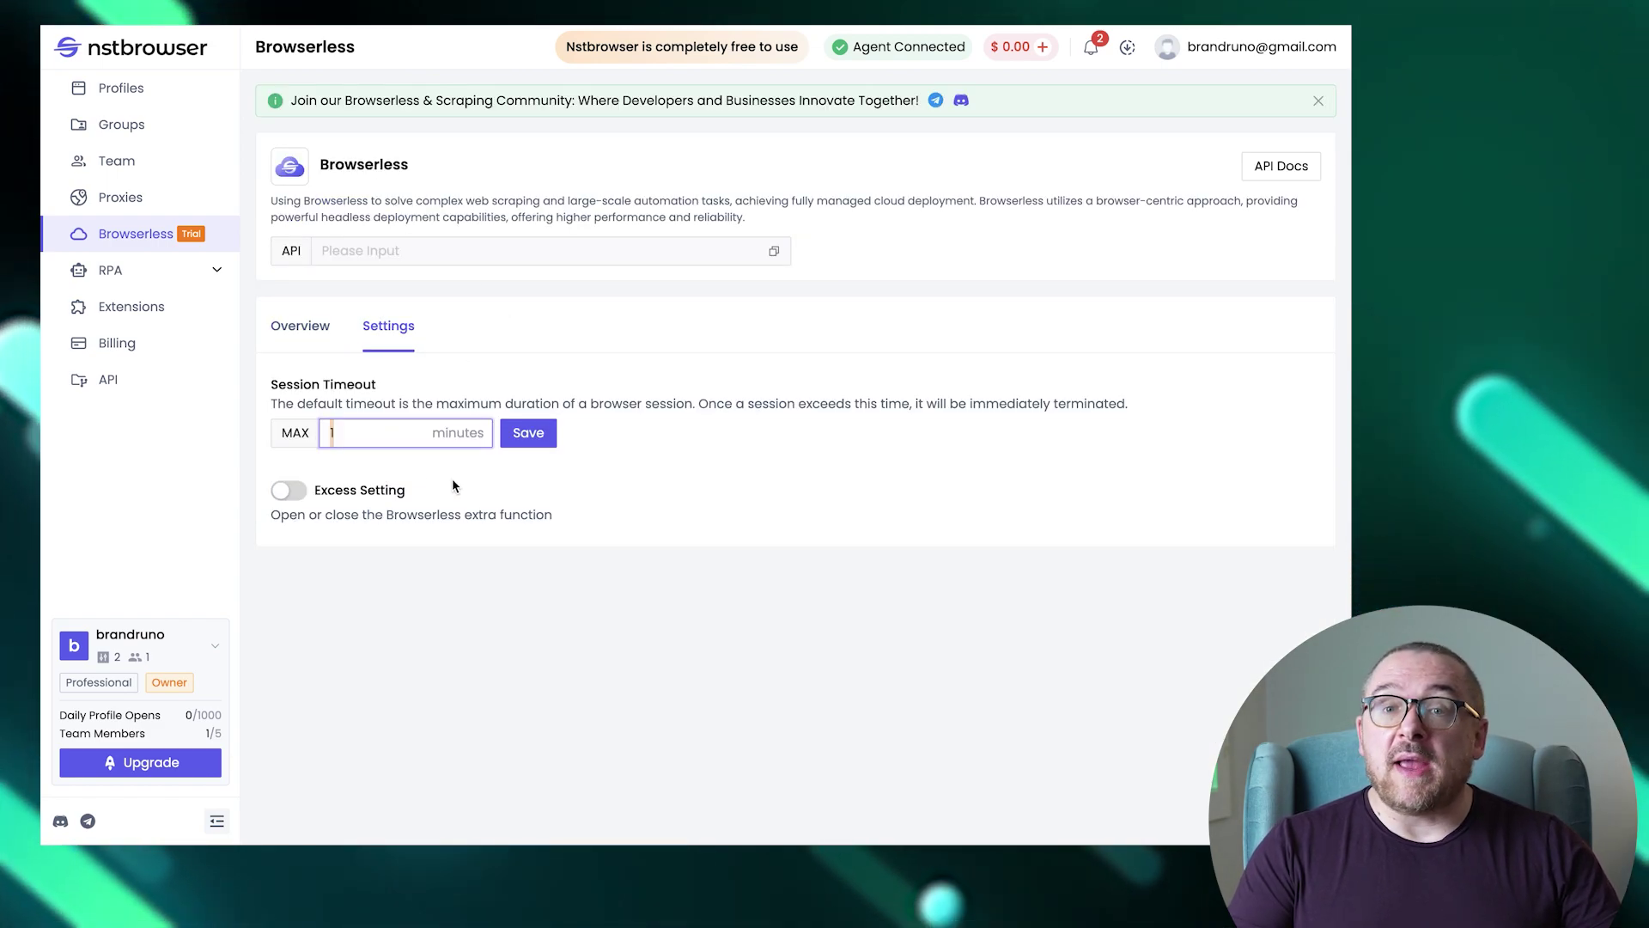
pyautogui.write('5')
pyautogui.click(290, 491)
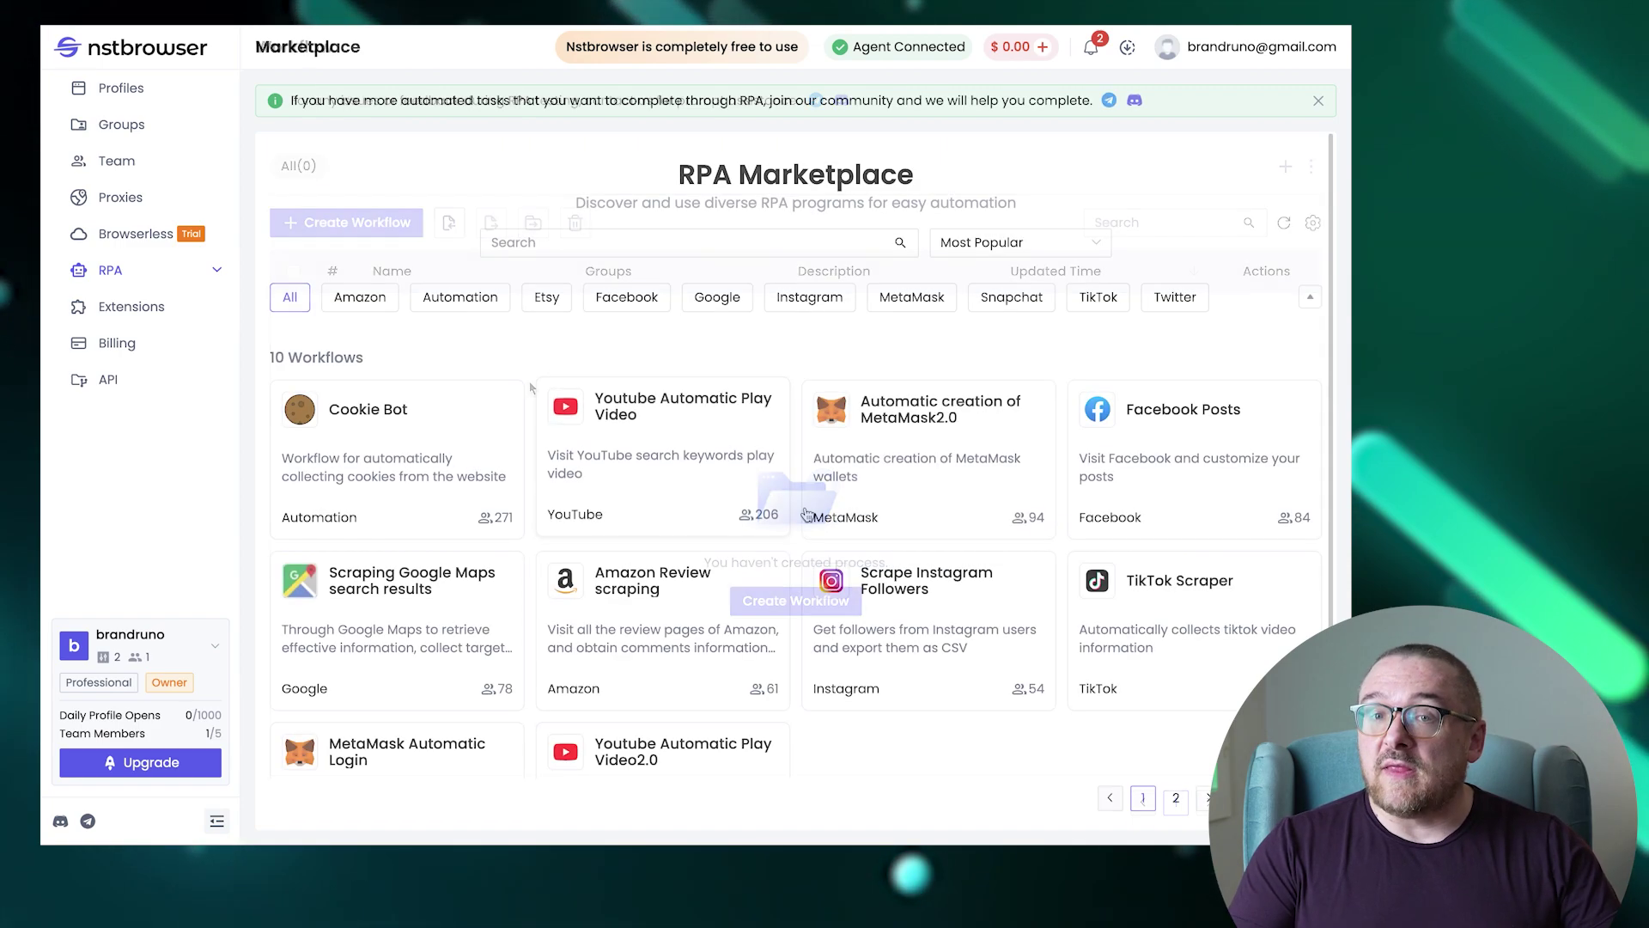
# Scroll through the RPA Marketplace's ready-made workflows.
pyautogui.scroll(-2, 797, 514)
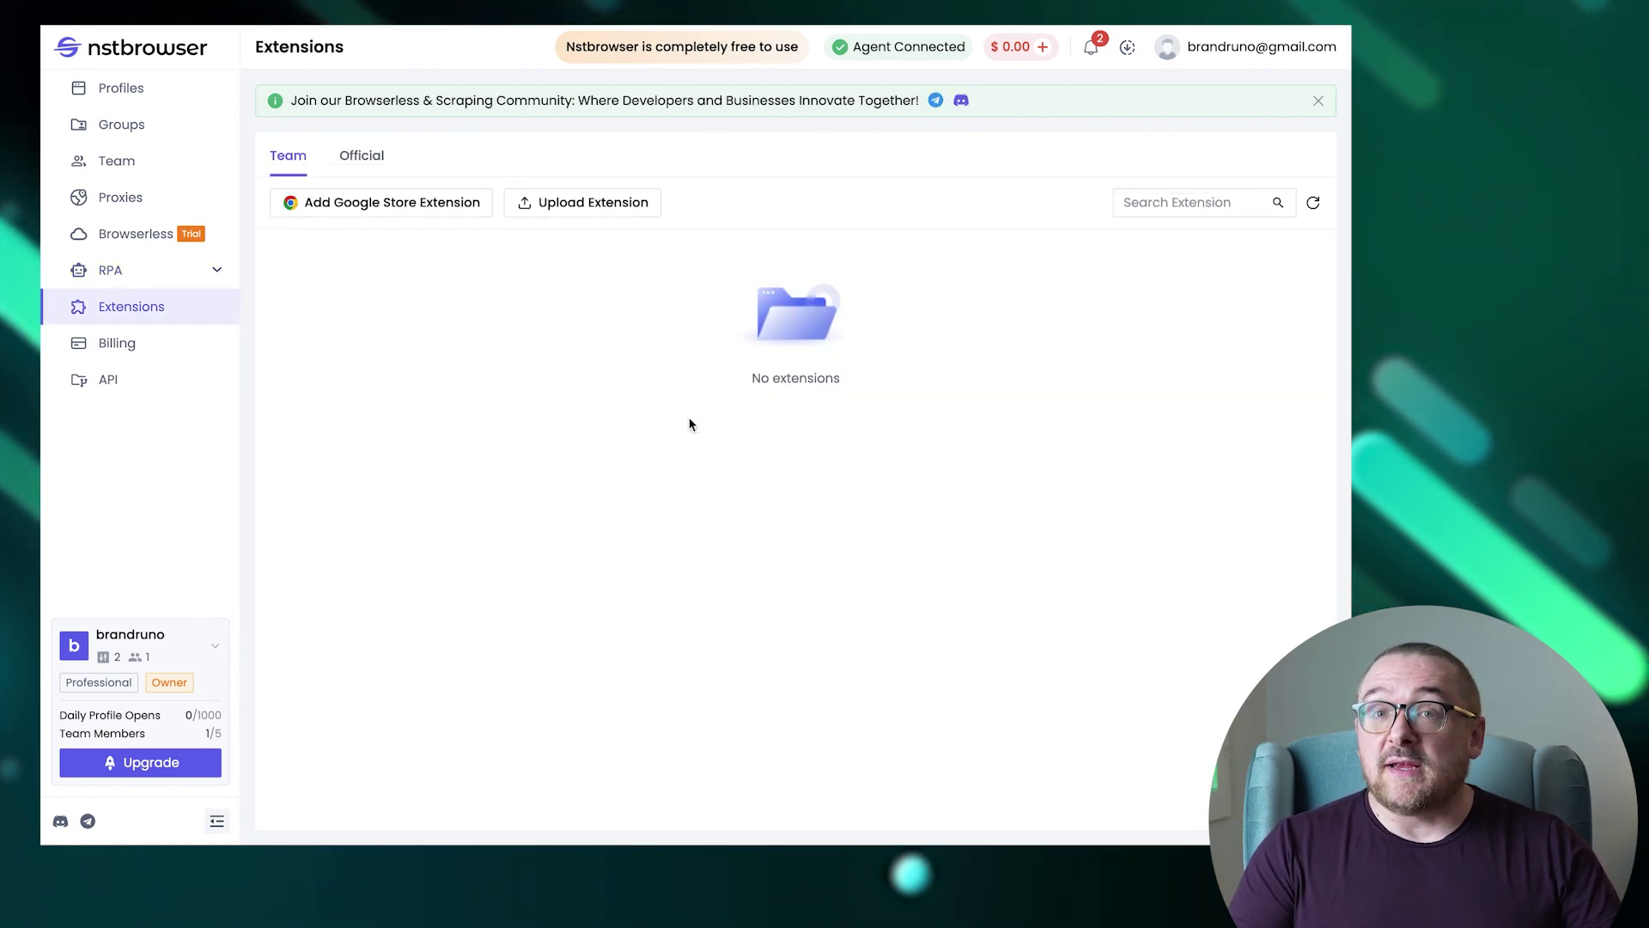
# Add the official Cookie-Editor extension to a profile group, then go to Billing.
pyautogui.click(346, 167)
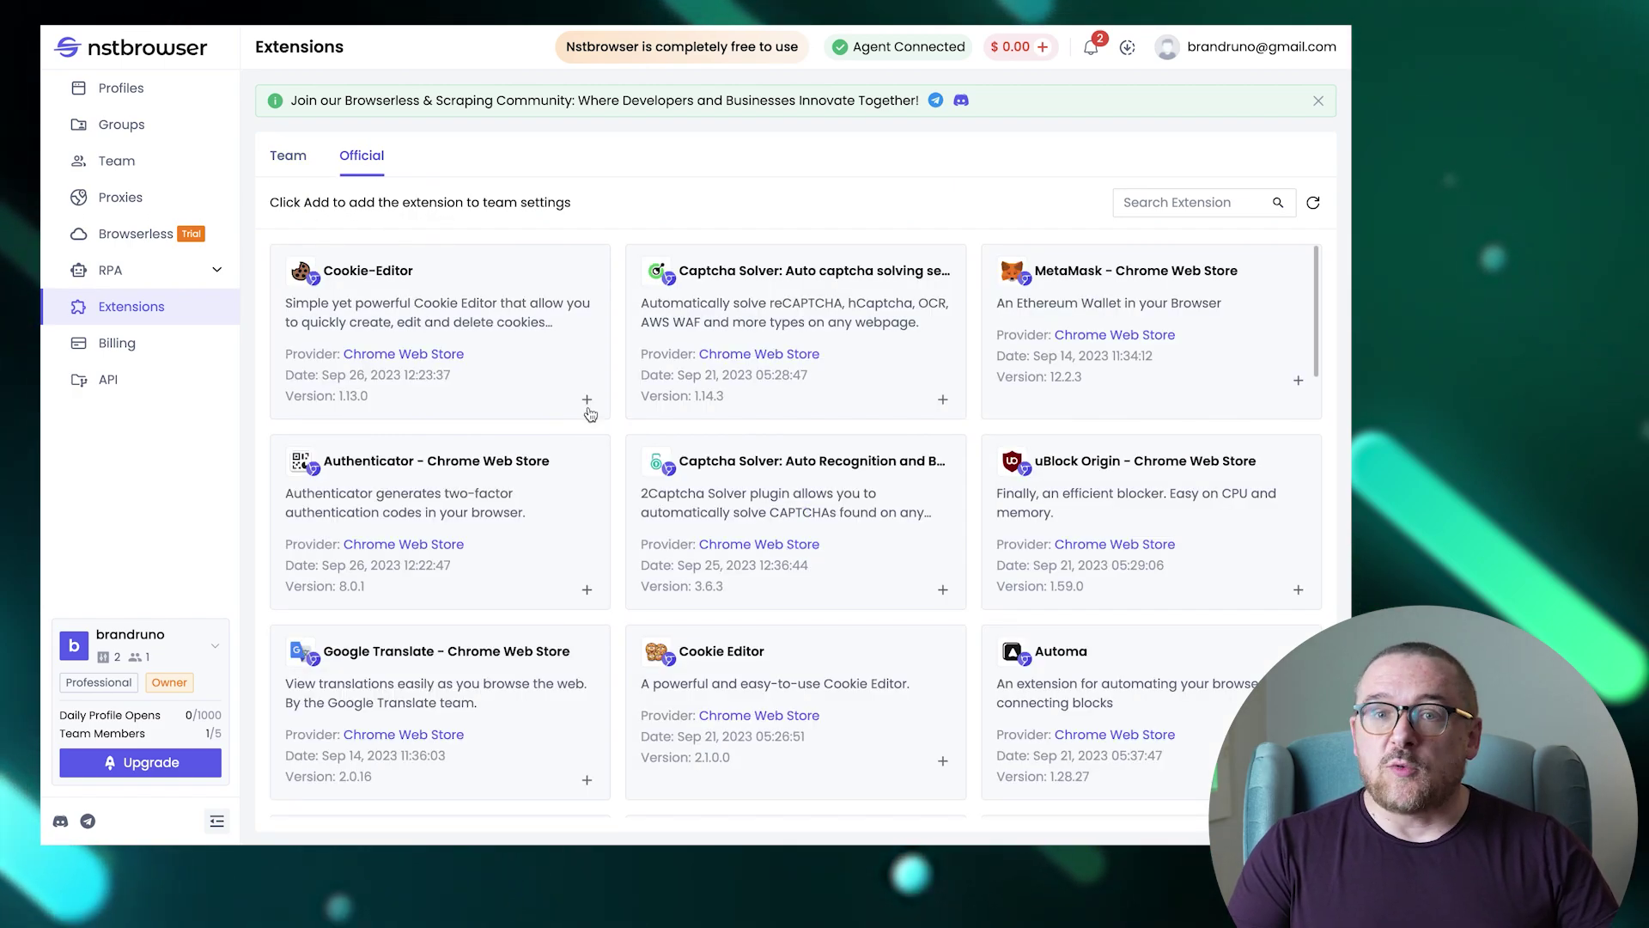
pyautogui.click(588, 403)
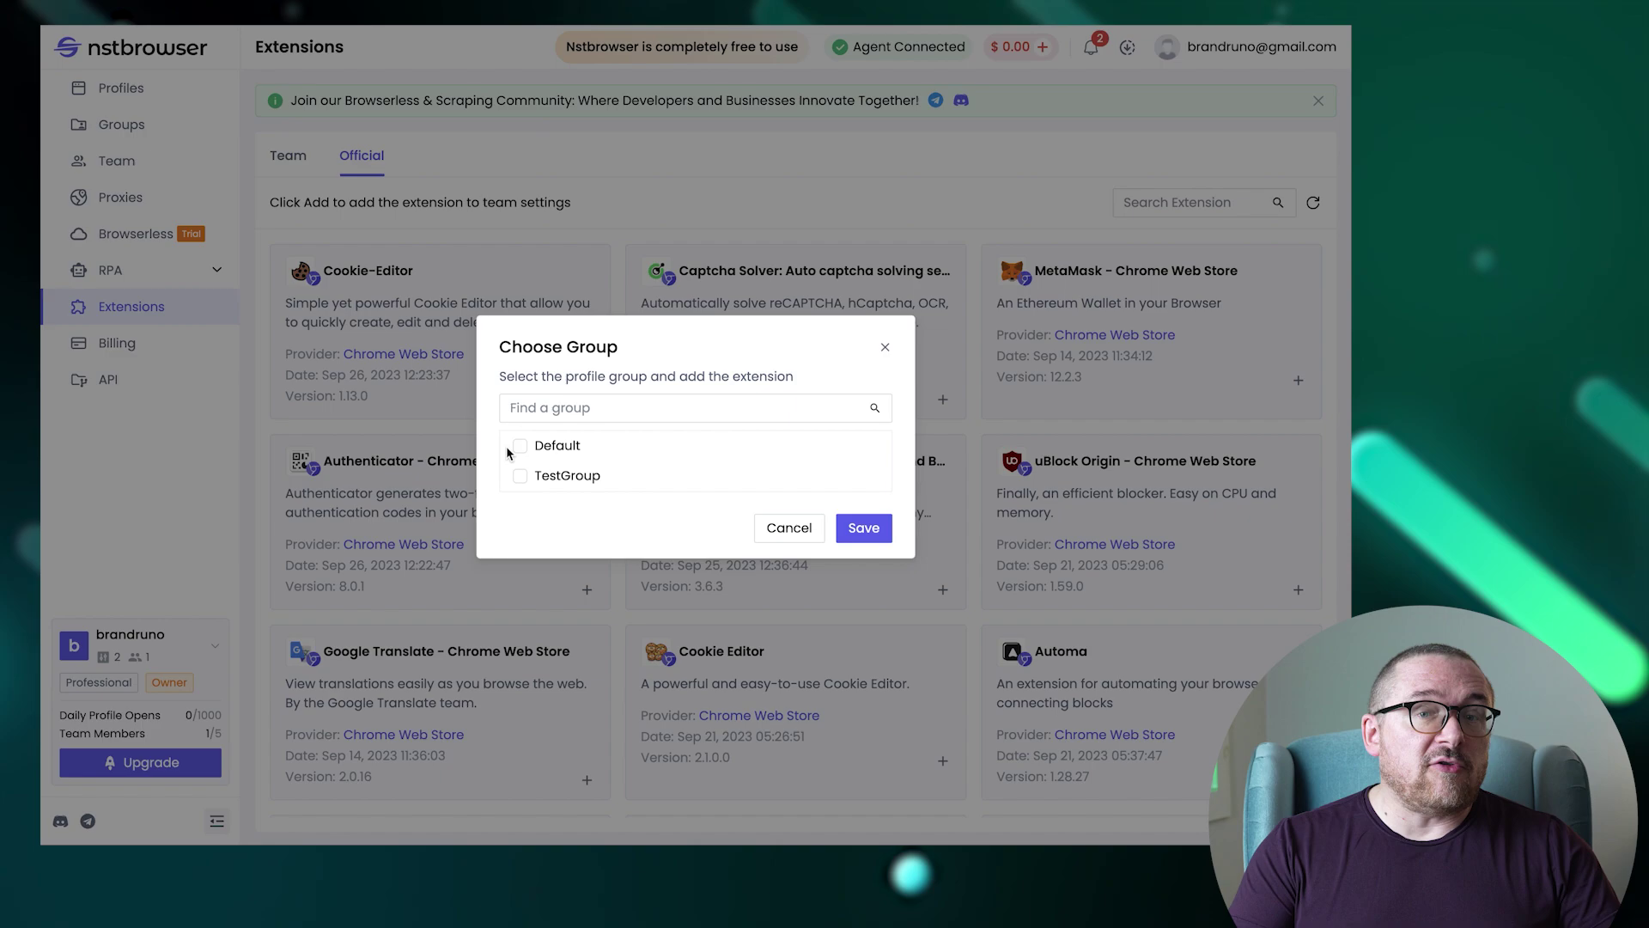
pyautogui.click(849, 530)
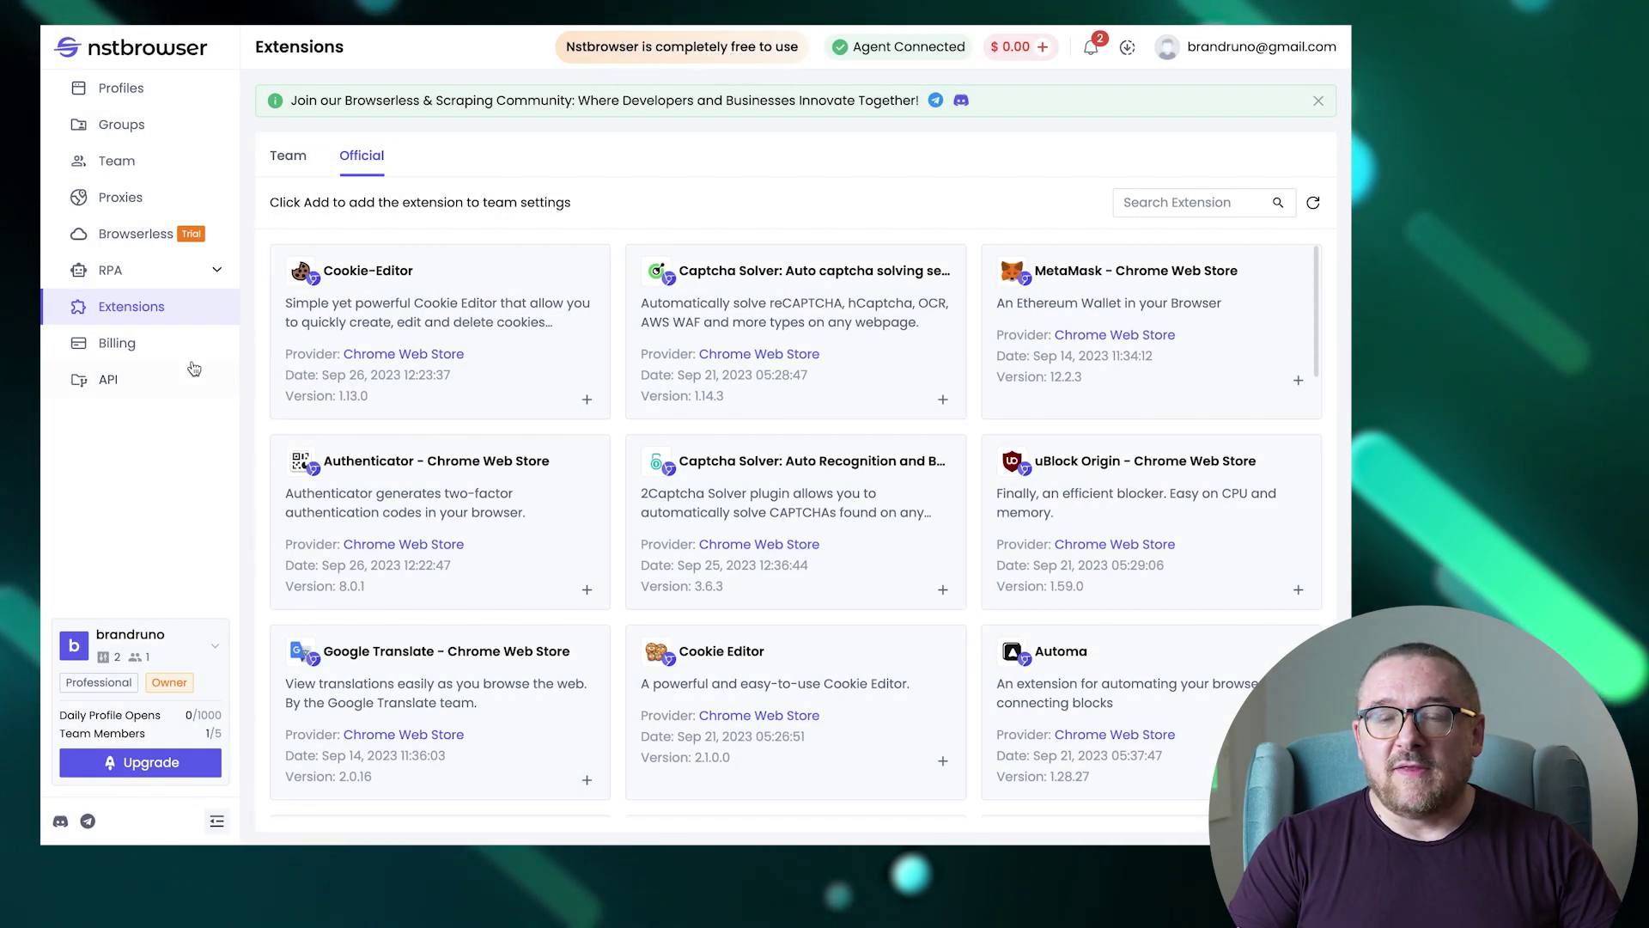
pyautogui.click(159, 351)
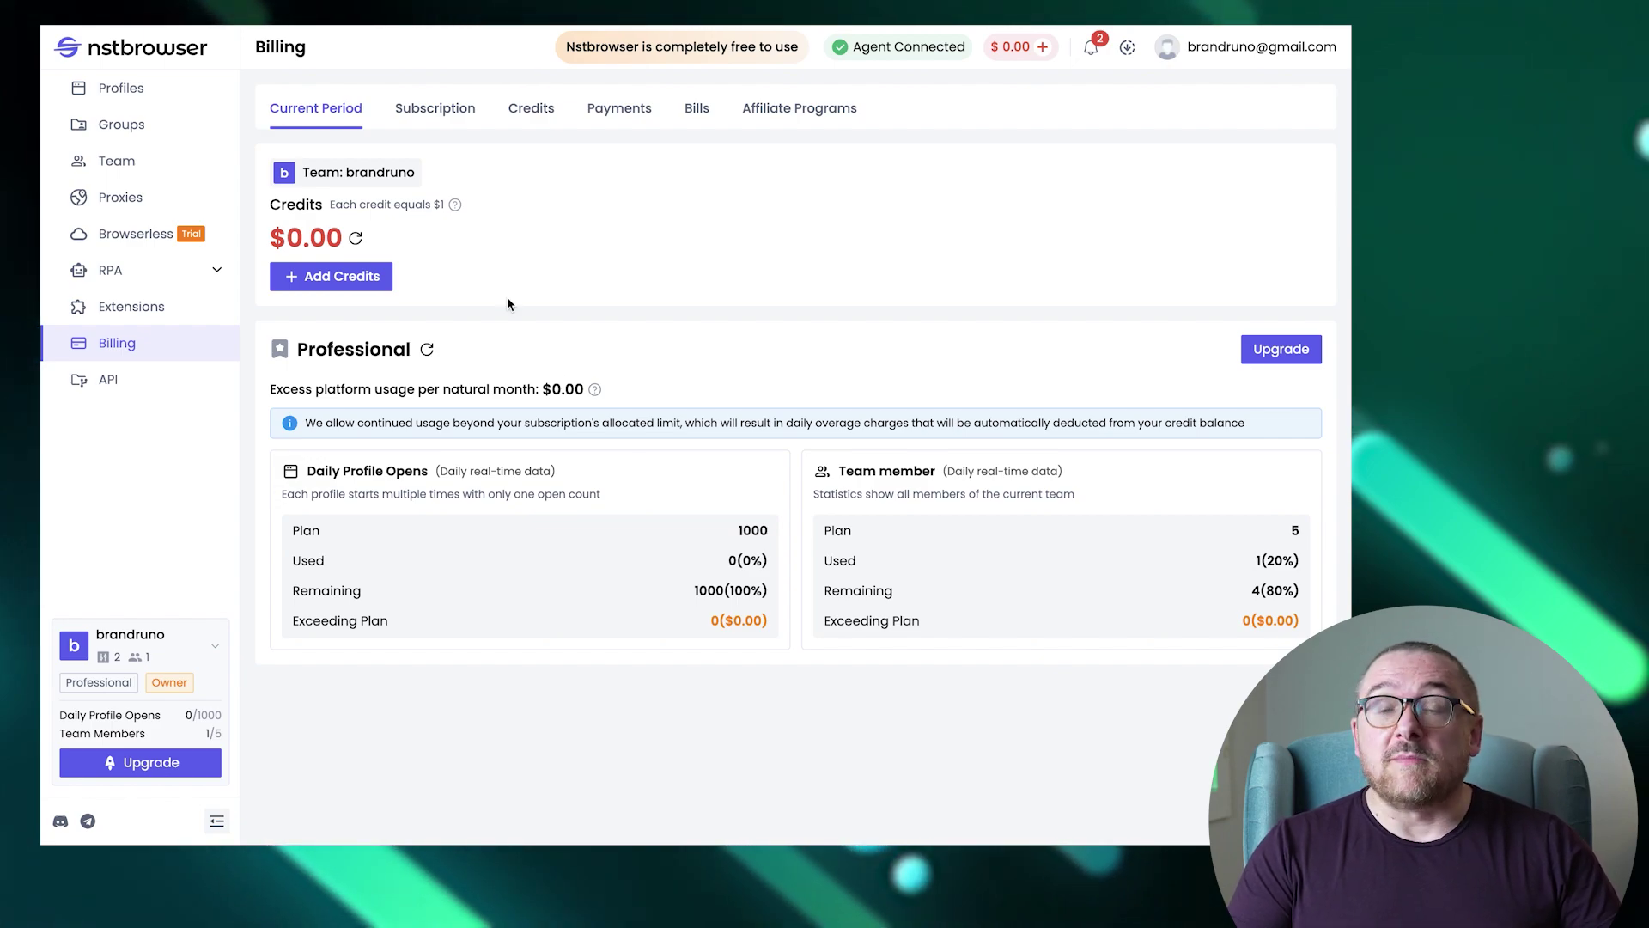
# Review the subscription, Credits and Payments tabs, ending on the empty Bills list.
pyautogui.click(438, 111)
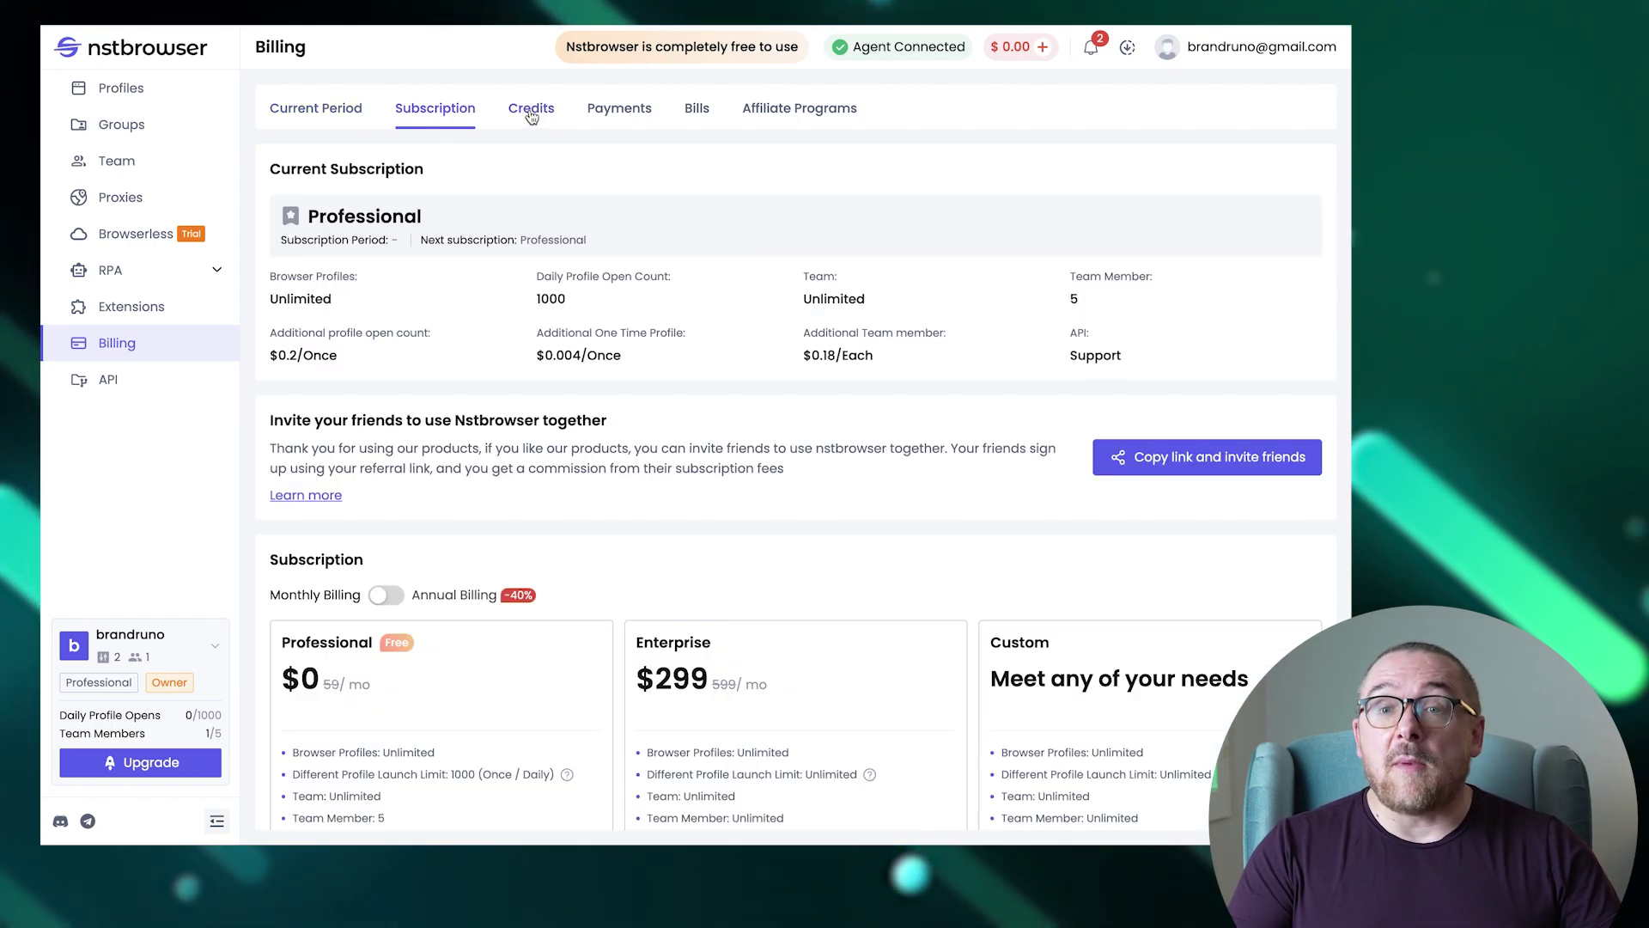
pyautogui.click(532, 115)
pyautogui.click(618, 119)
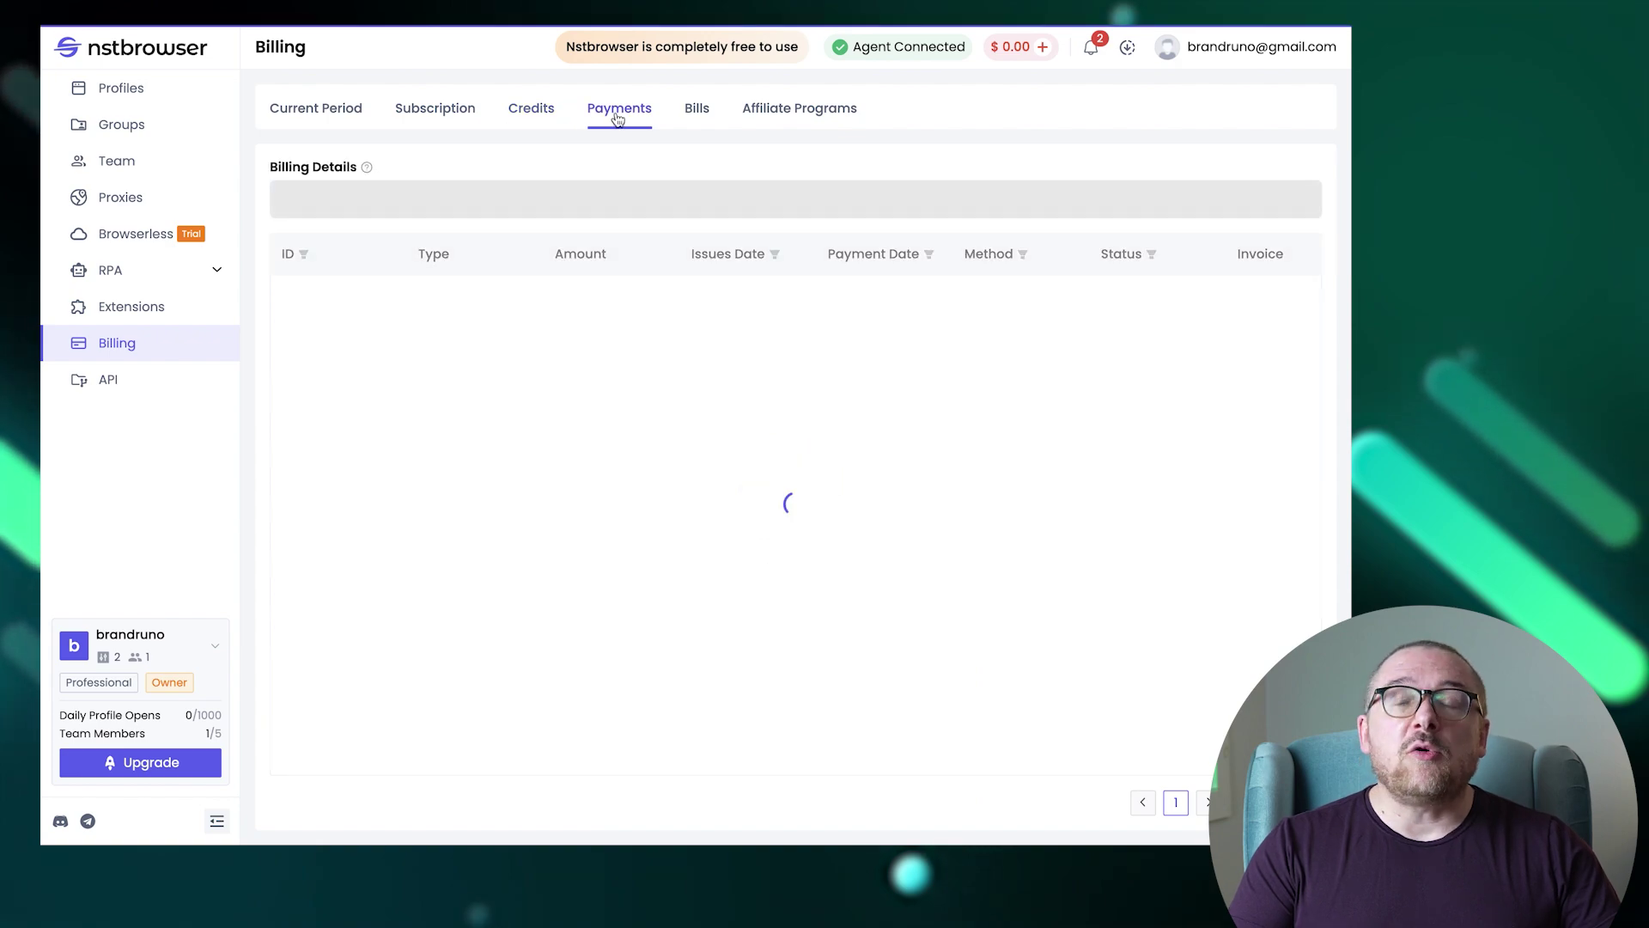
pyautogui.click(691, 119)
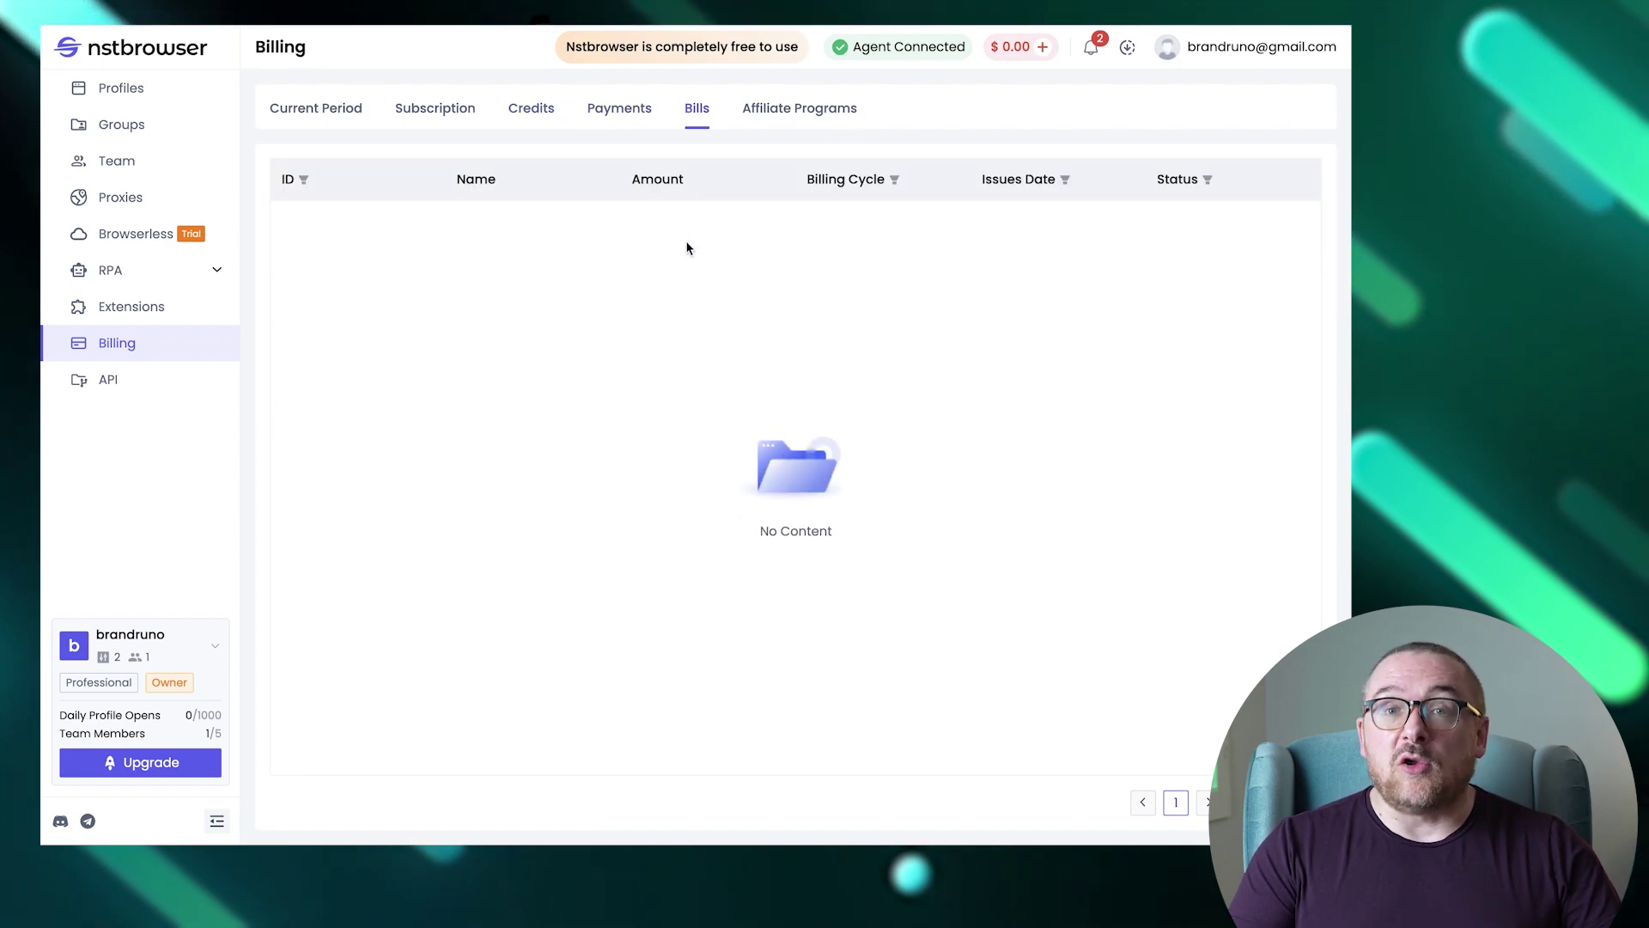
# Reset the API key on the API page and confirm the new key.
pyautogui.click(143, 380)
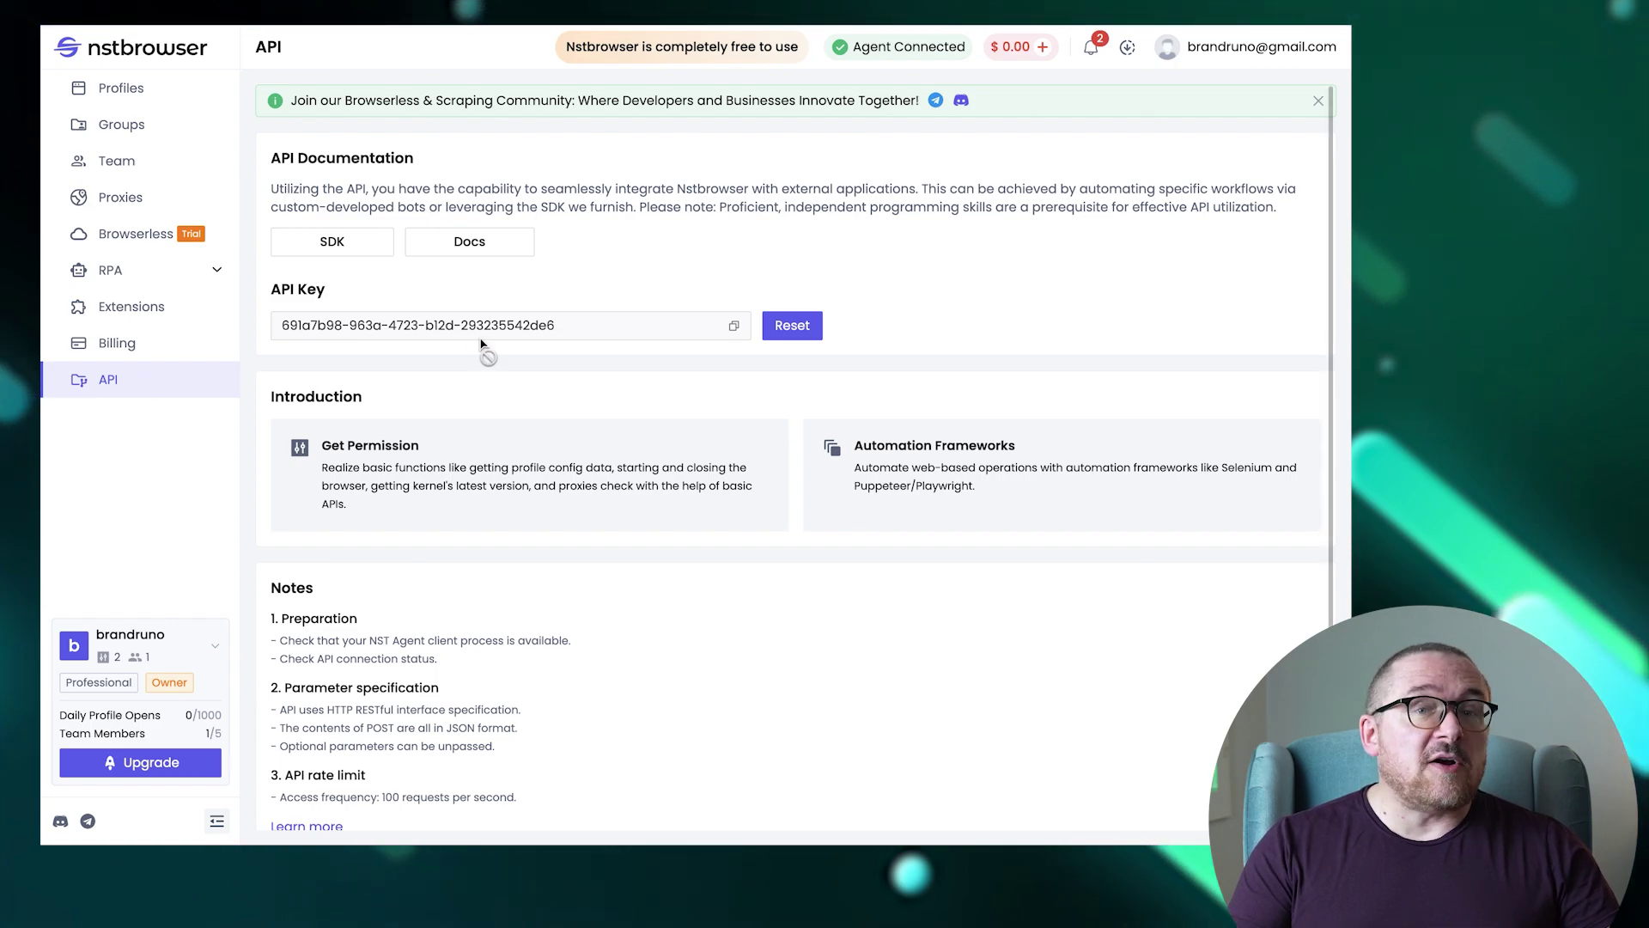
pyautogui.click(788, 324)
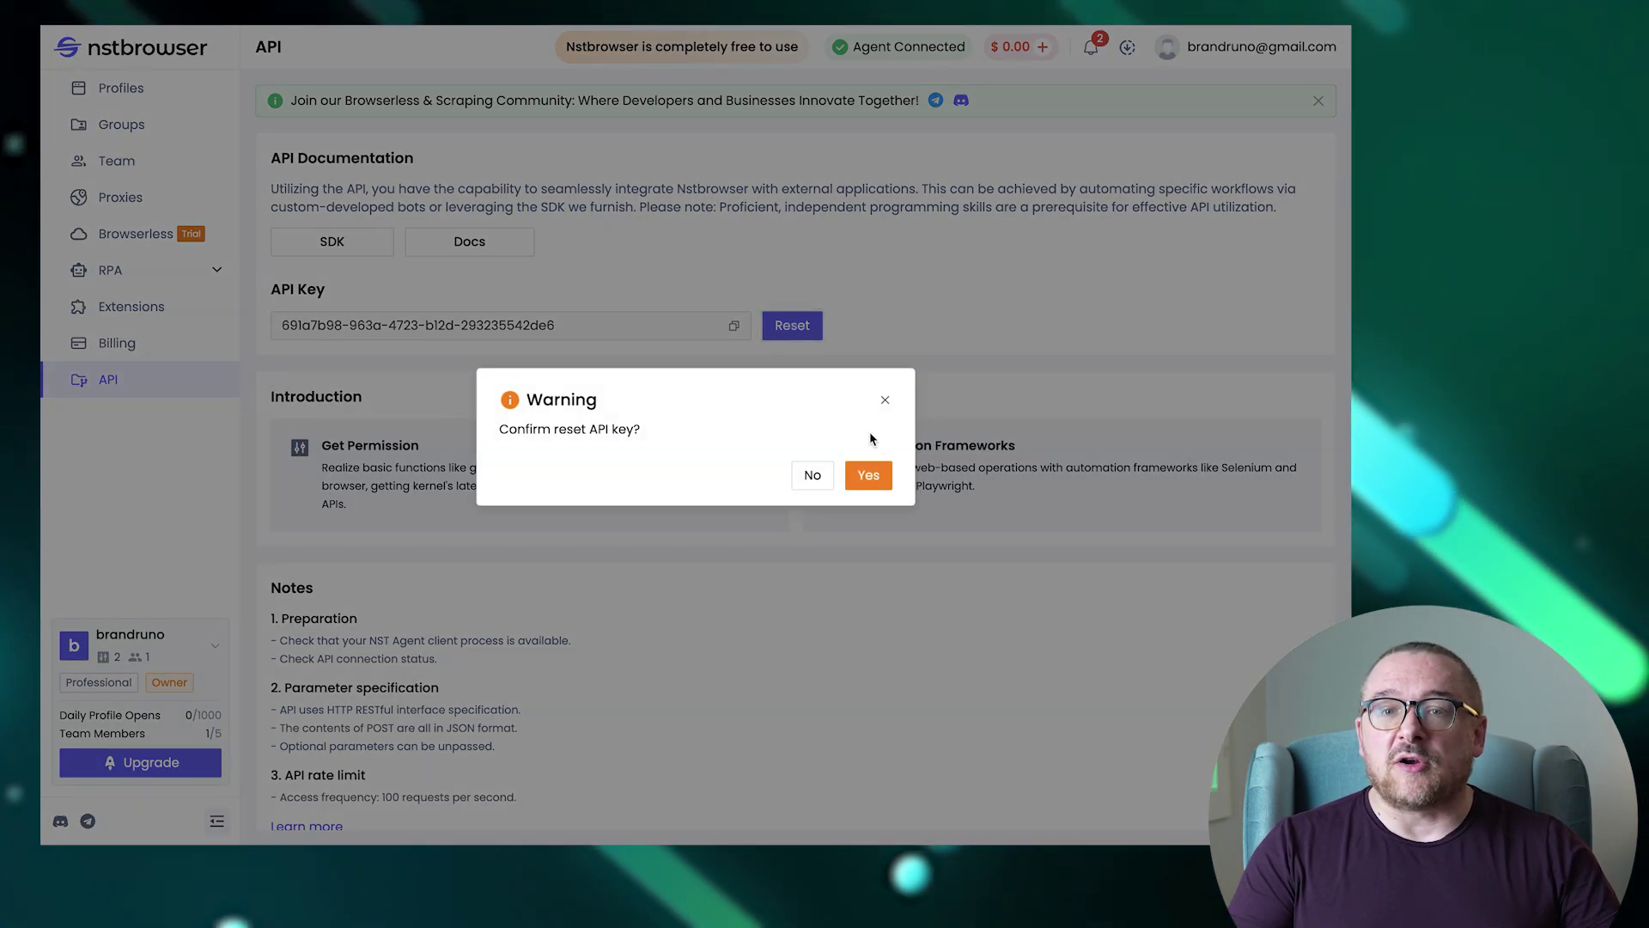
pyautogui.click(868, 475)
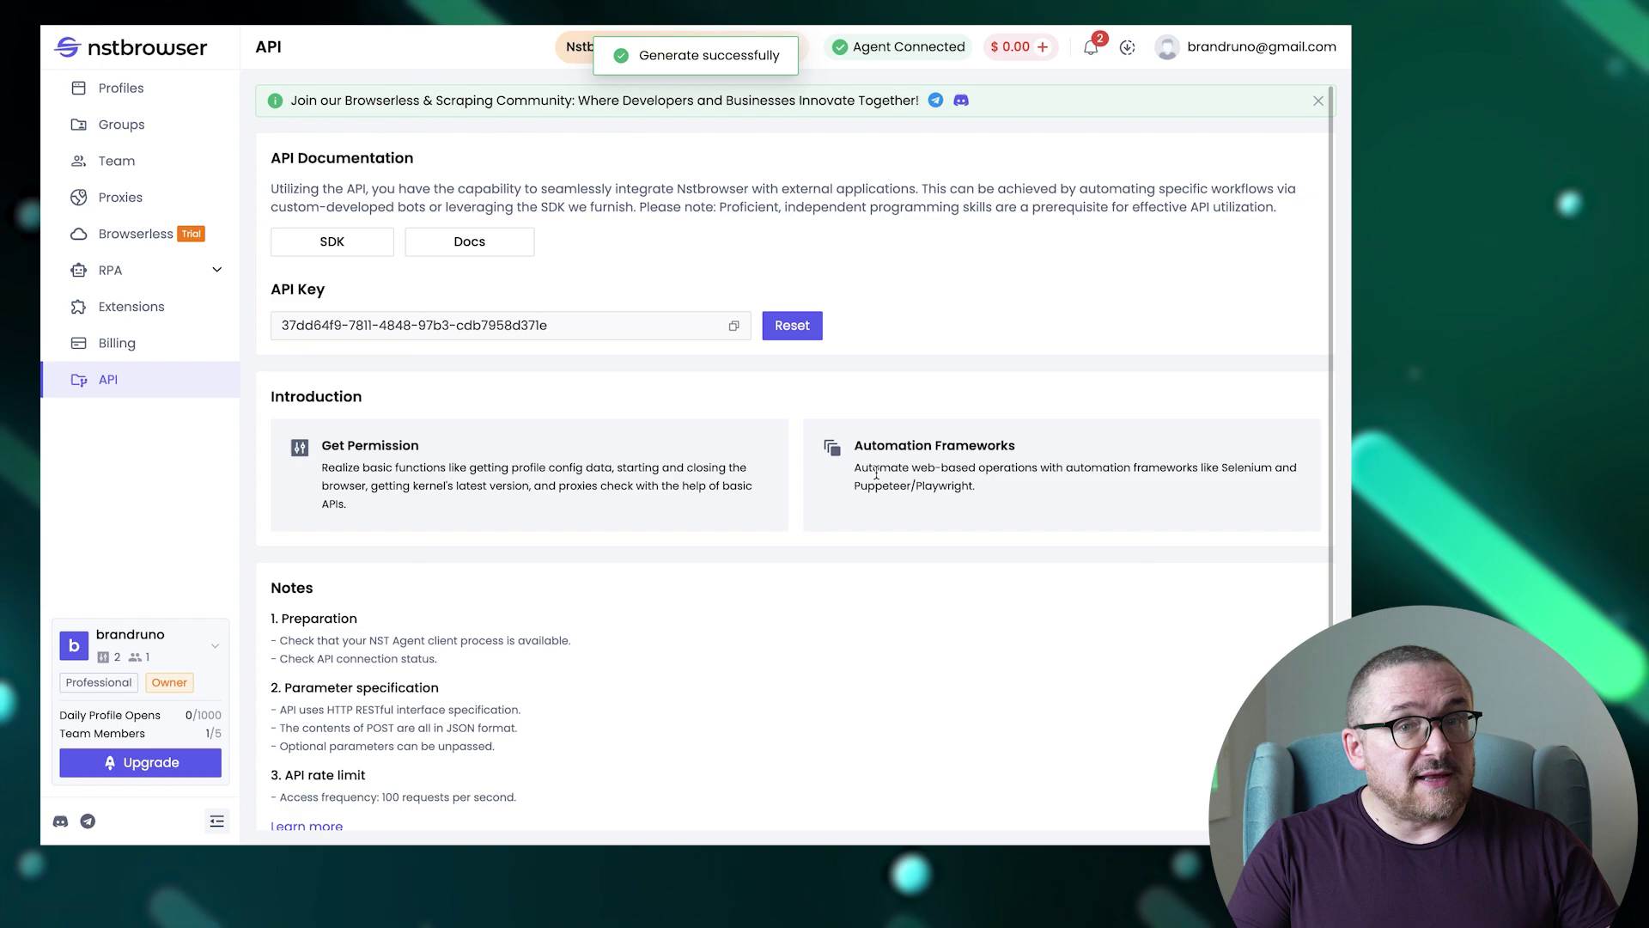
pyautogui.scroll(-1, 806, 555)
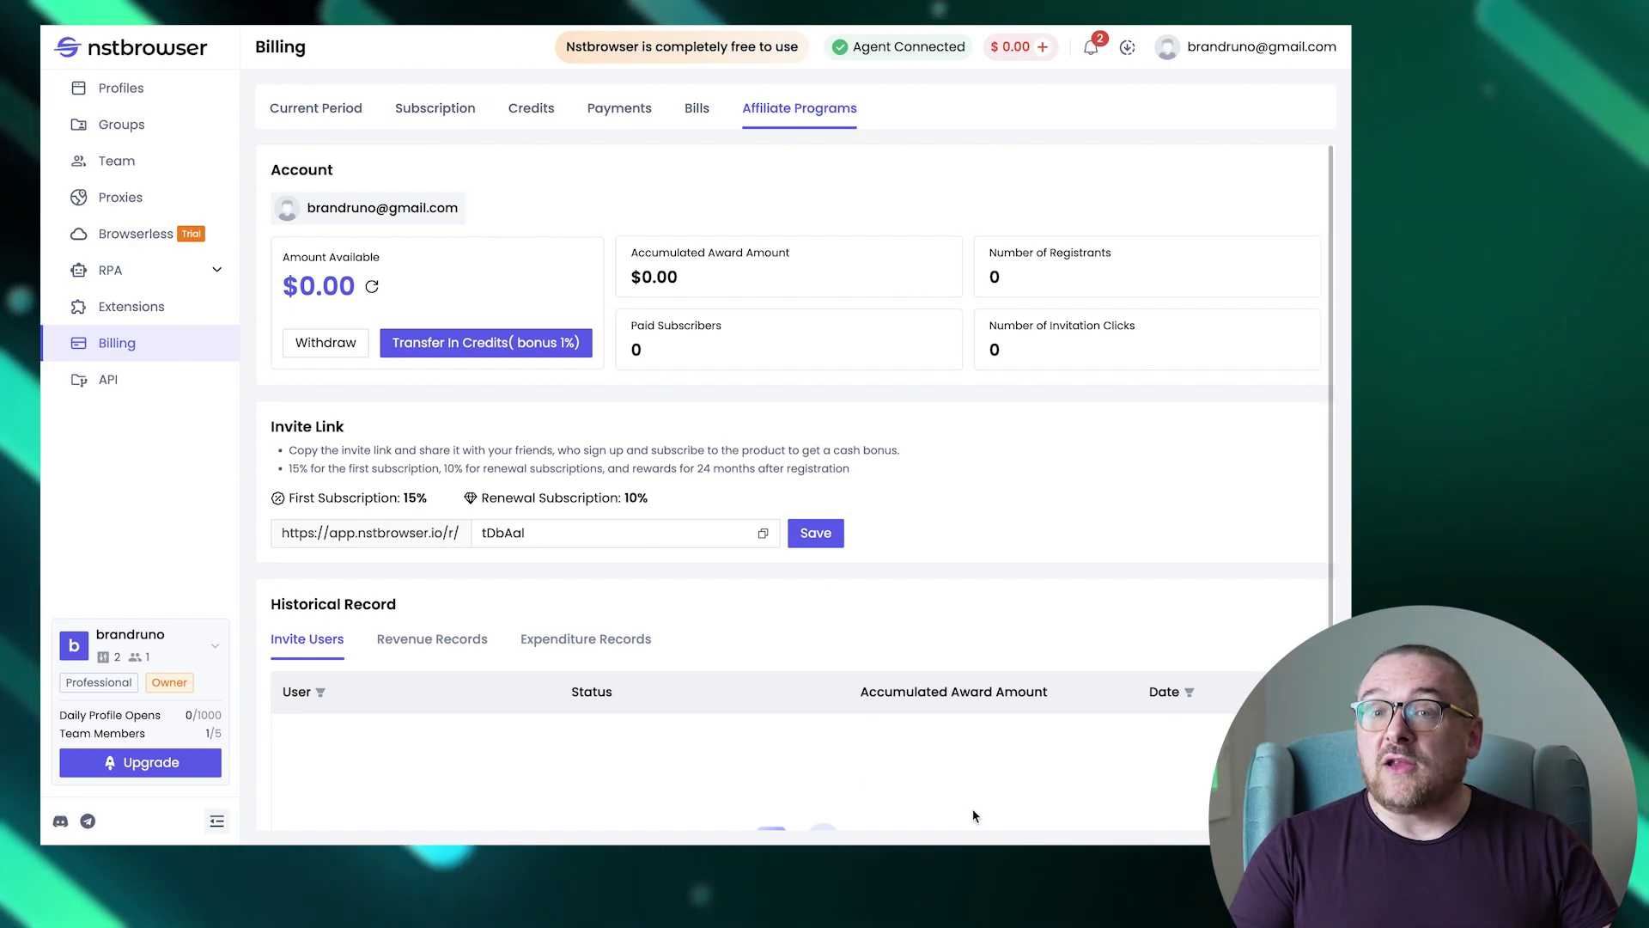
# Open the support chat panel and close it again.
pyautogui.click(1302, 795)
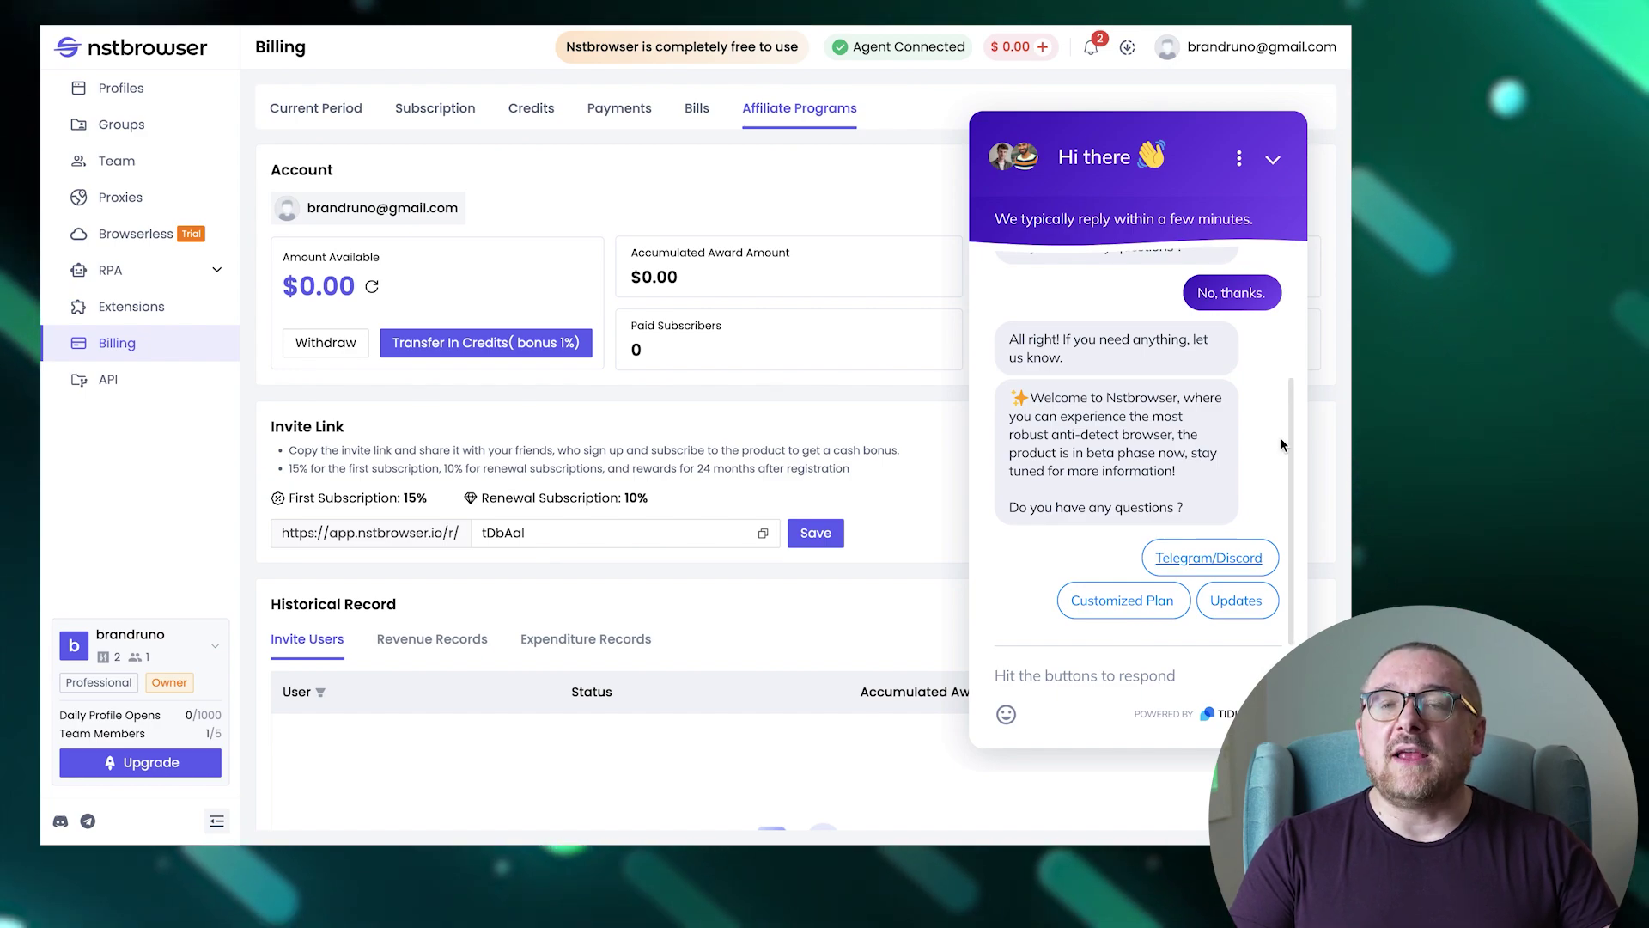
pyautogui.click(1273, 159)
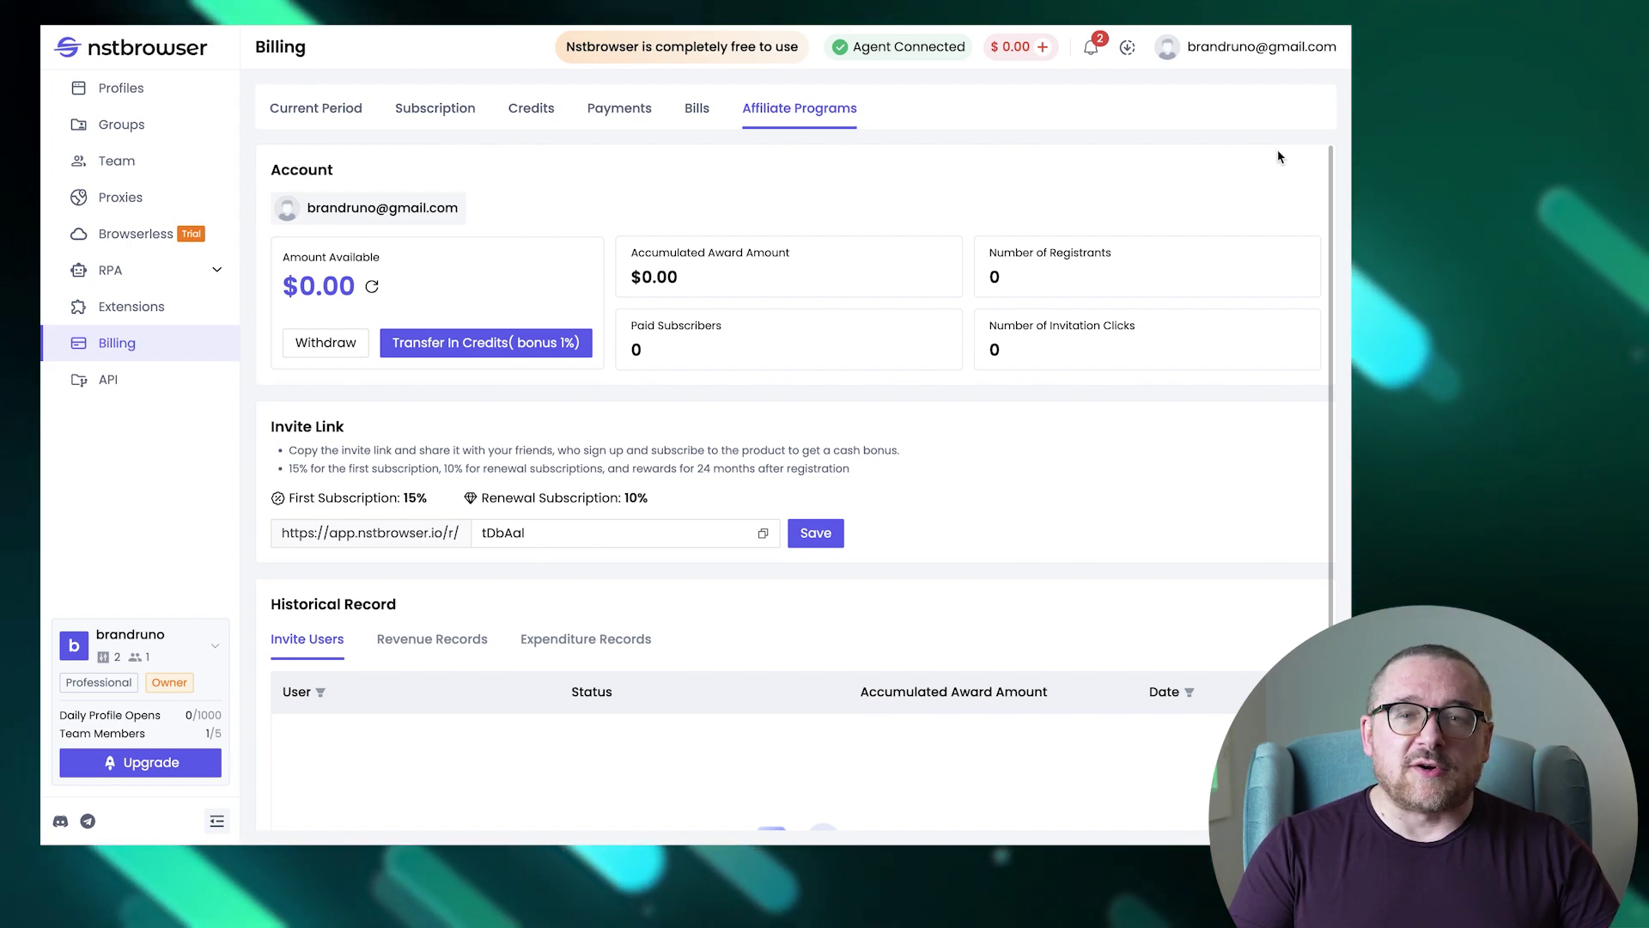
# Switch the app to the dark theme and back to light.
pyautogui.moveTo(1268, 67)
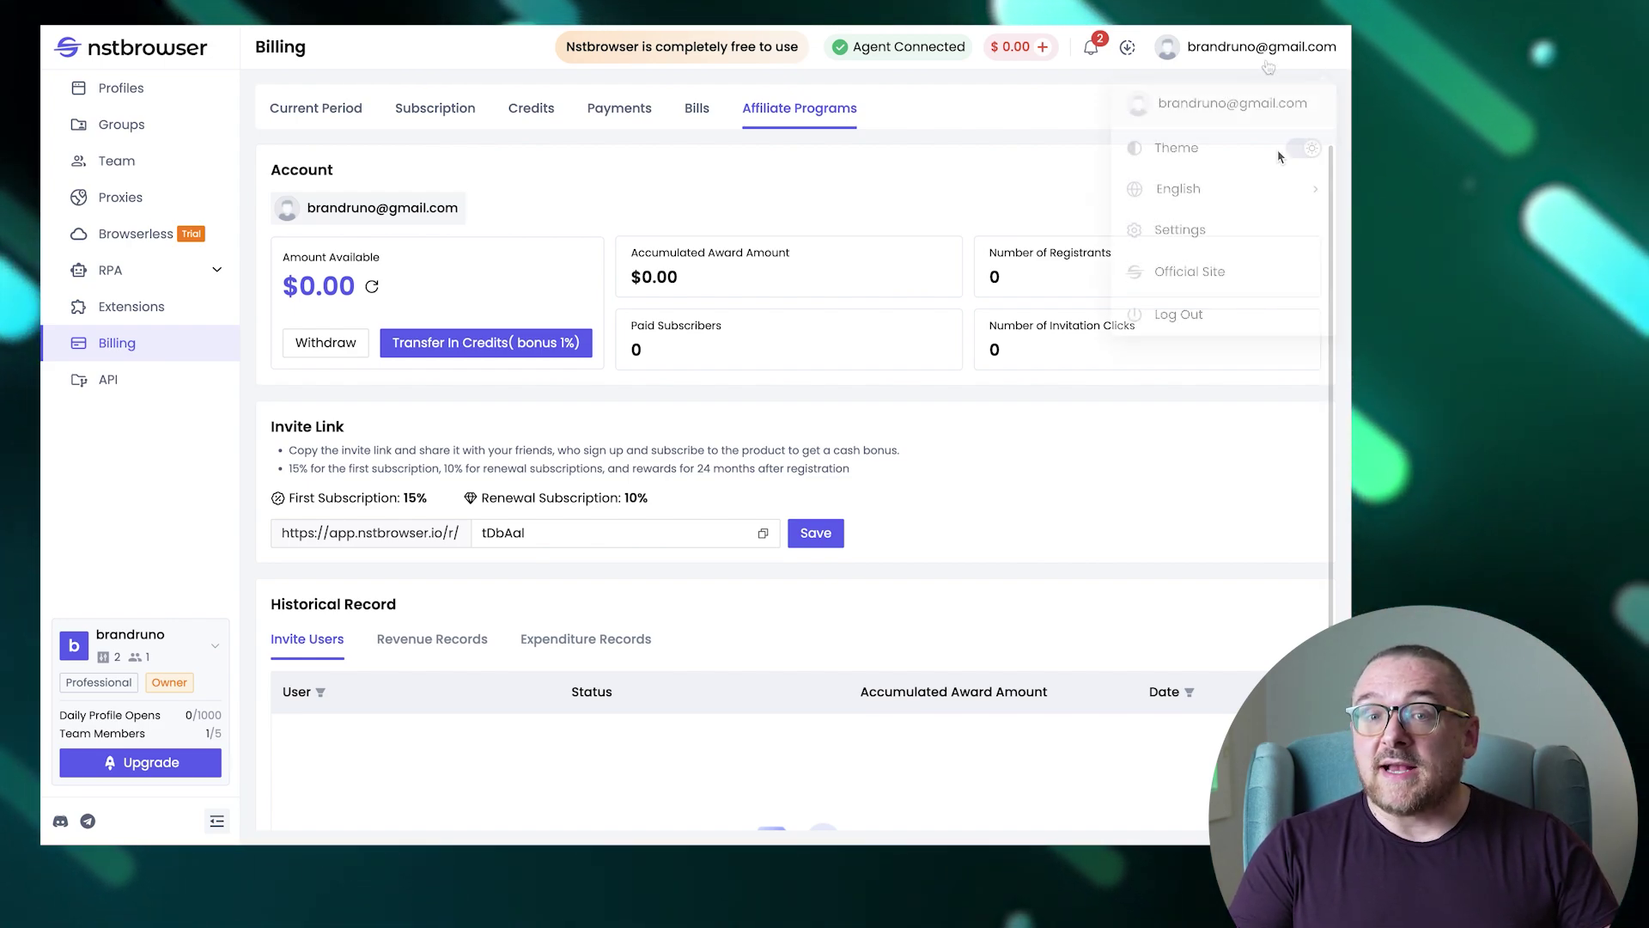
pyautogui.click(1300, 148)
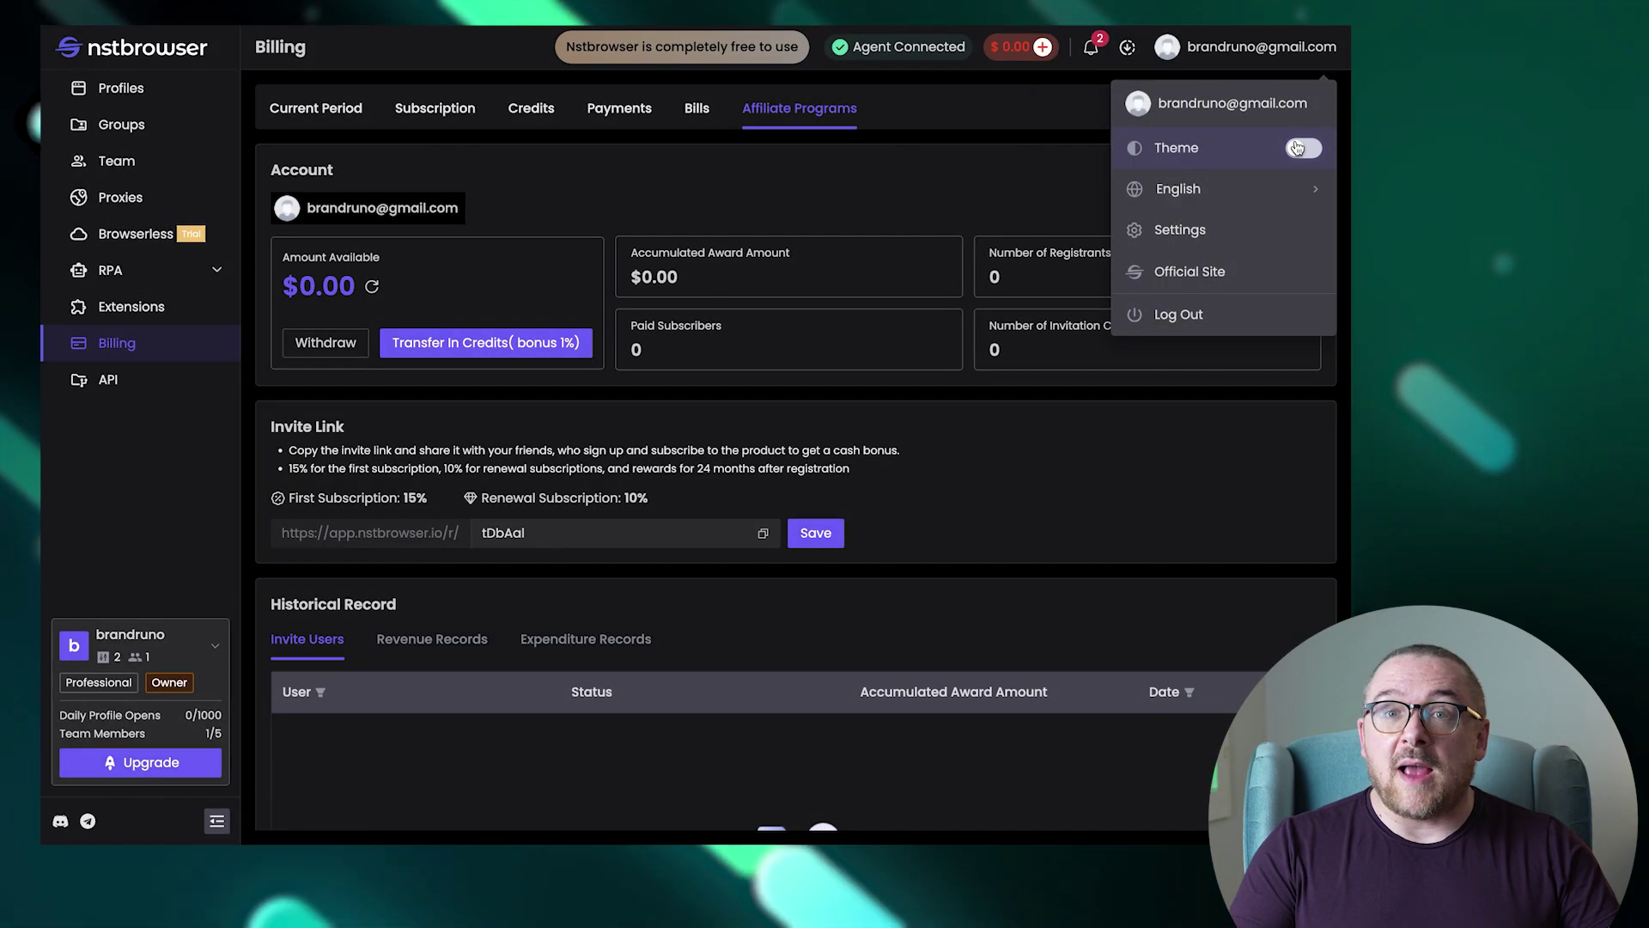
pyautogui.click(1299, 148)
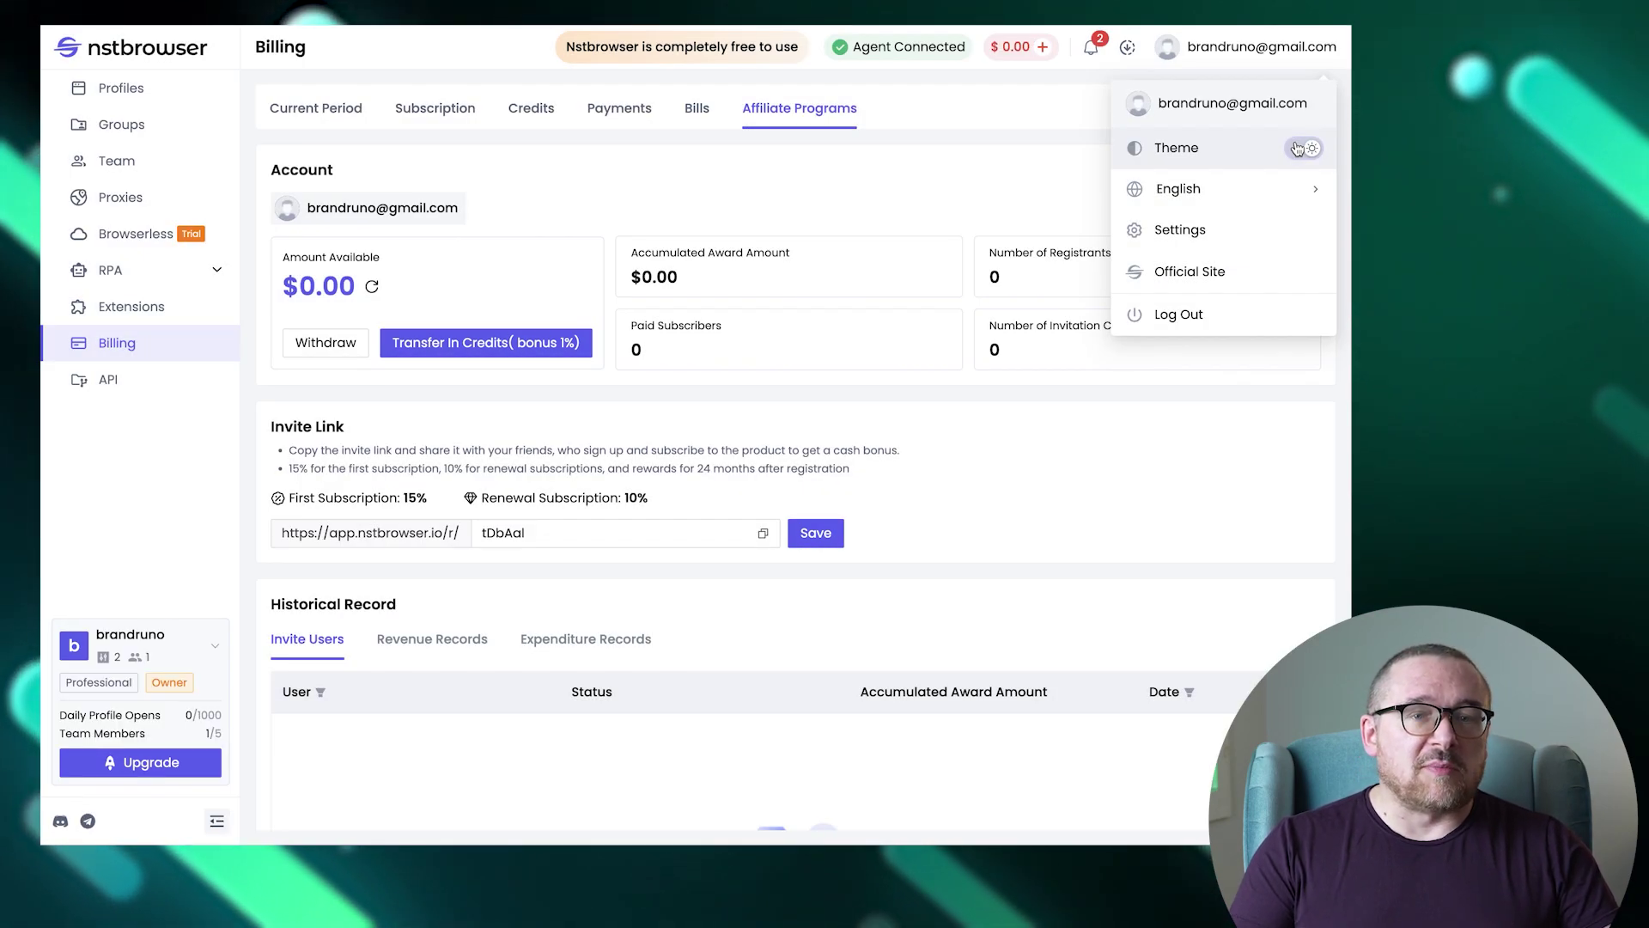
# View Local Settings and the Version page in Settings, then open and close the account menu.
pyautogui.moveTo(1290, 196)
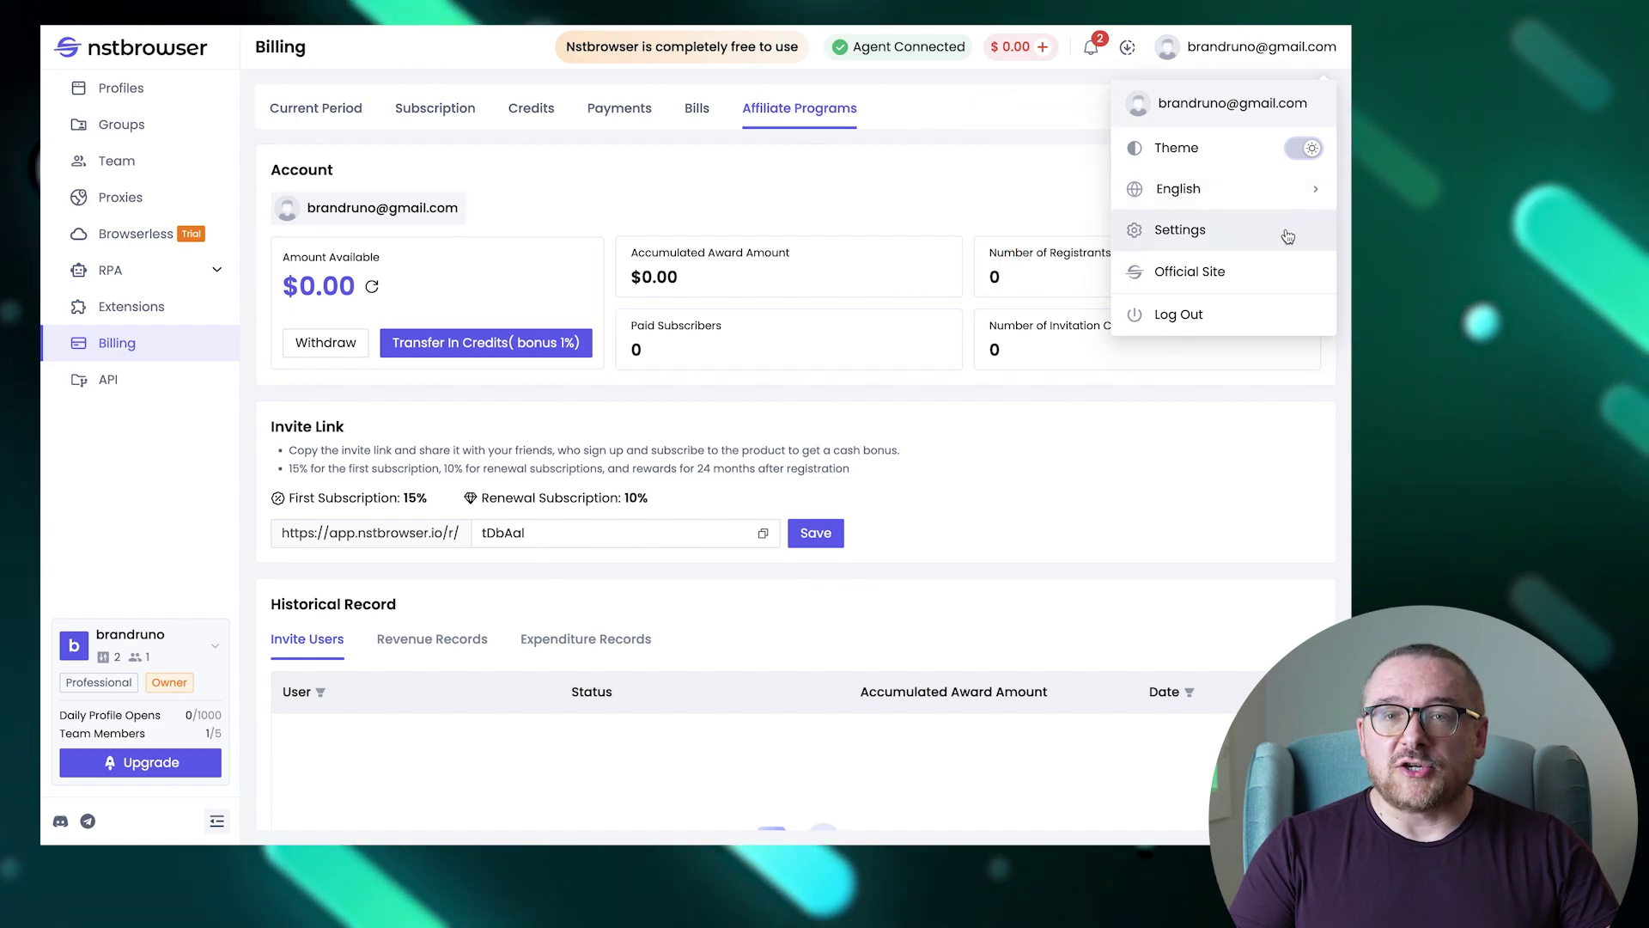
pyautogui.click(1286, 231)
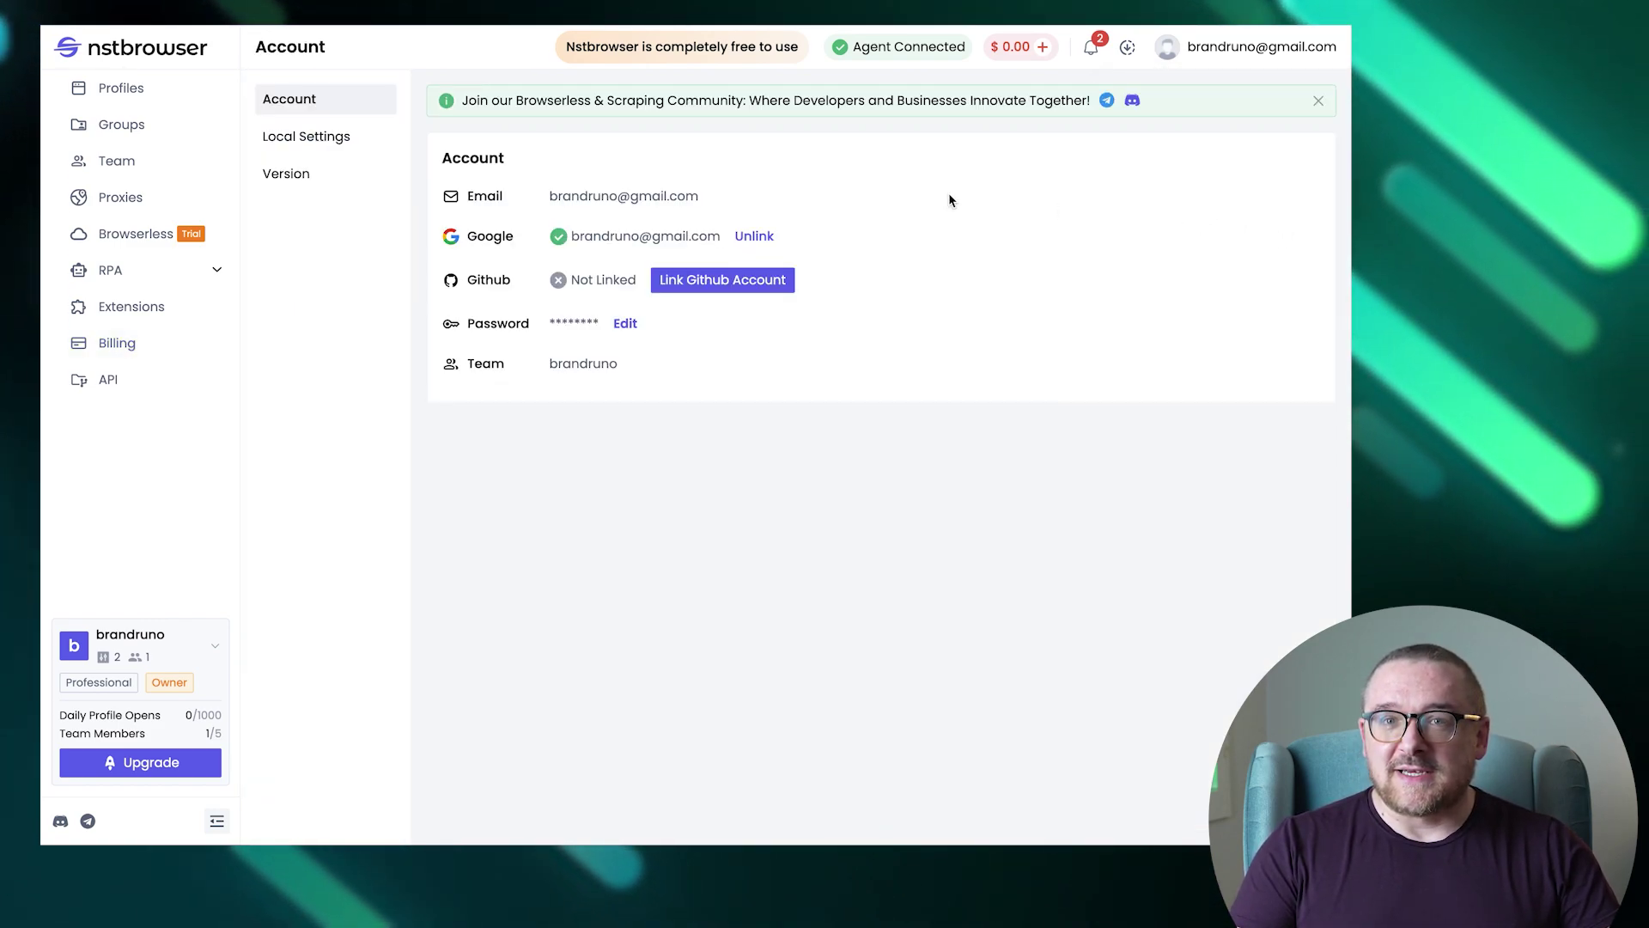
pyautogui.click(343, 150)
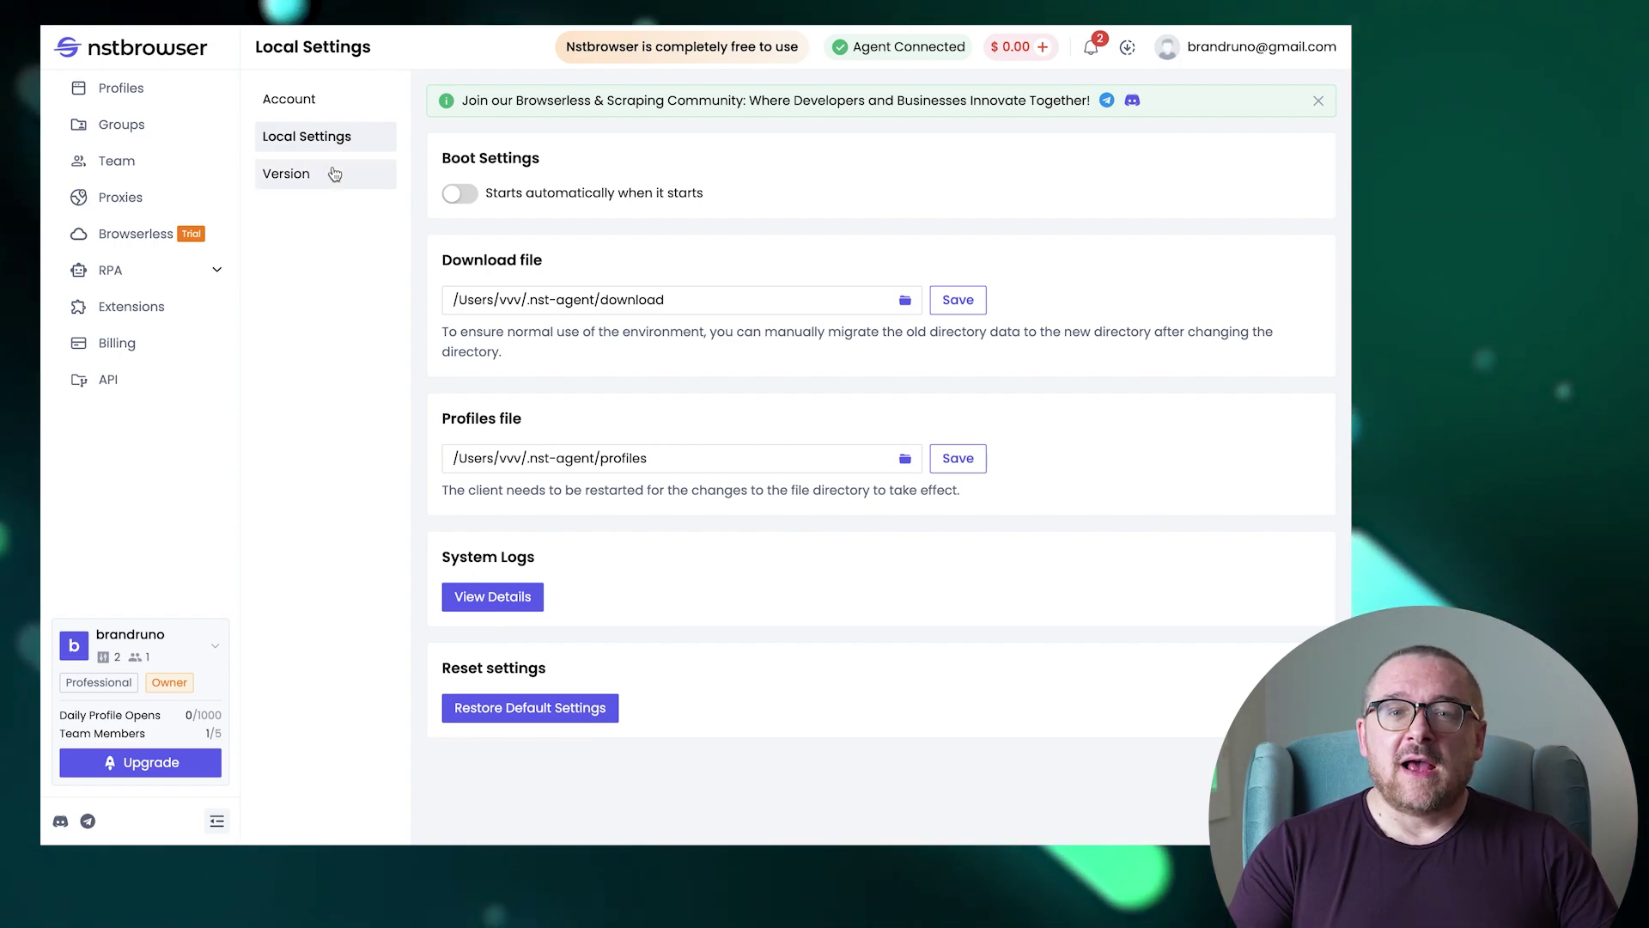
pyautogui.click(335, 175)
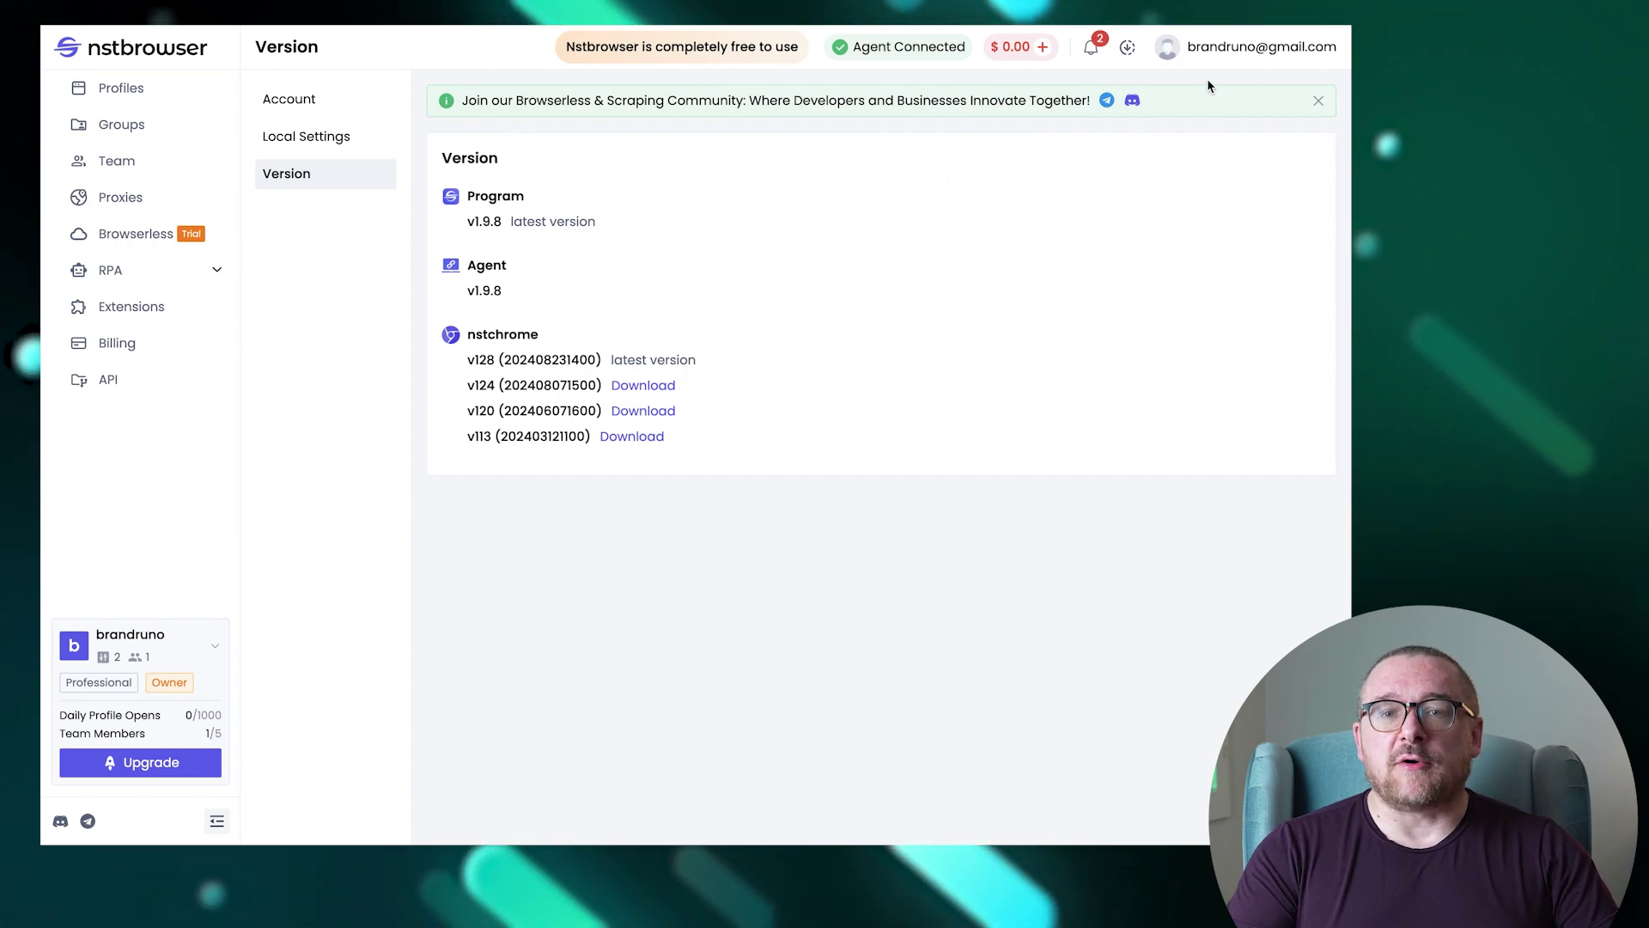
pyautogui.click(1237, 47)
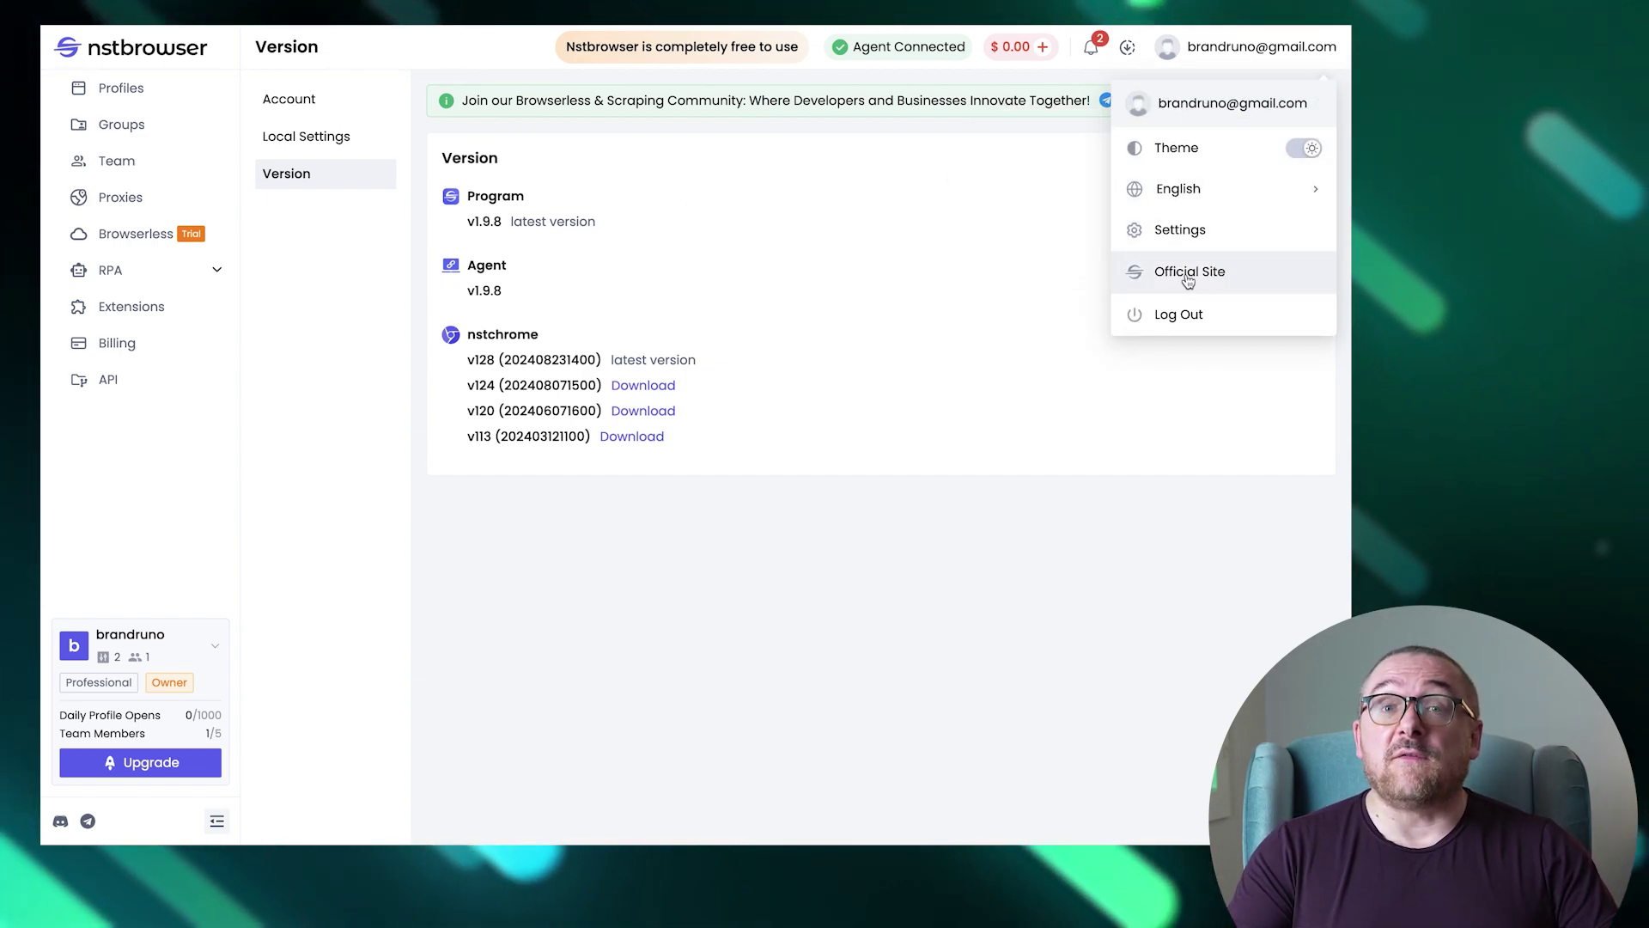
pyautogui.click(1013, 245)
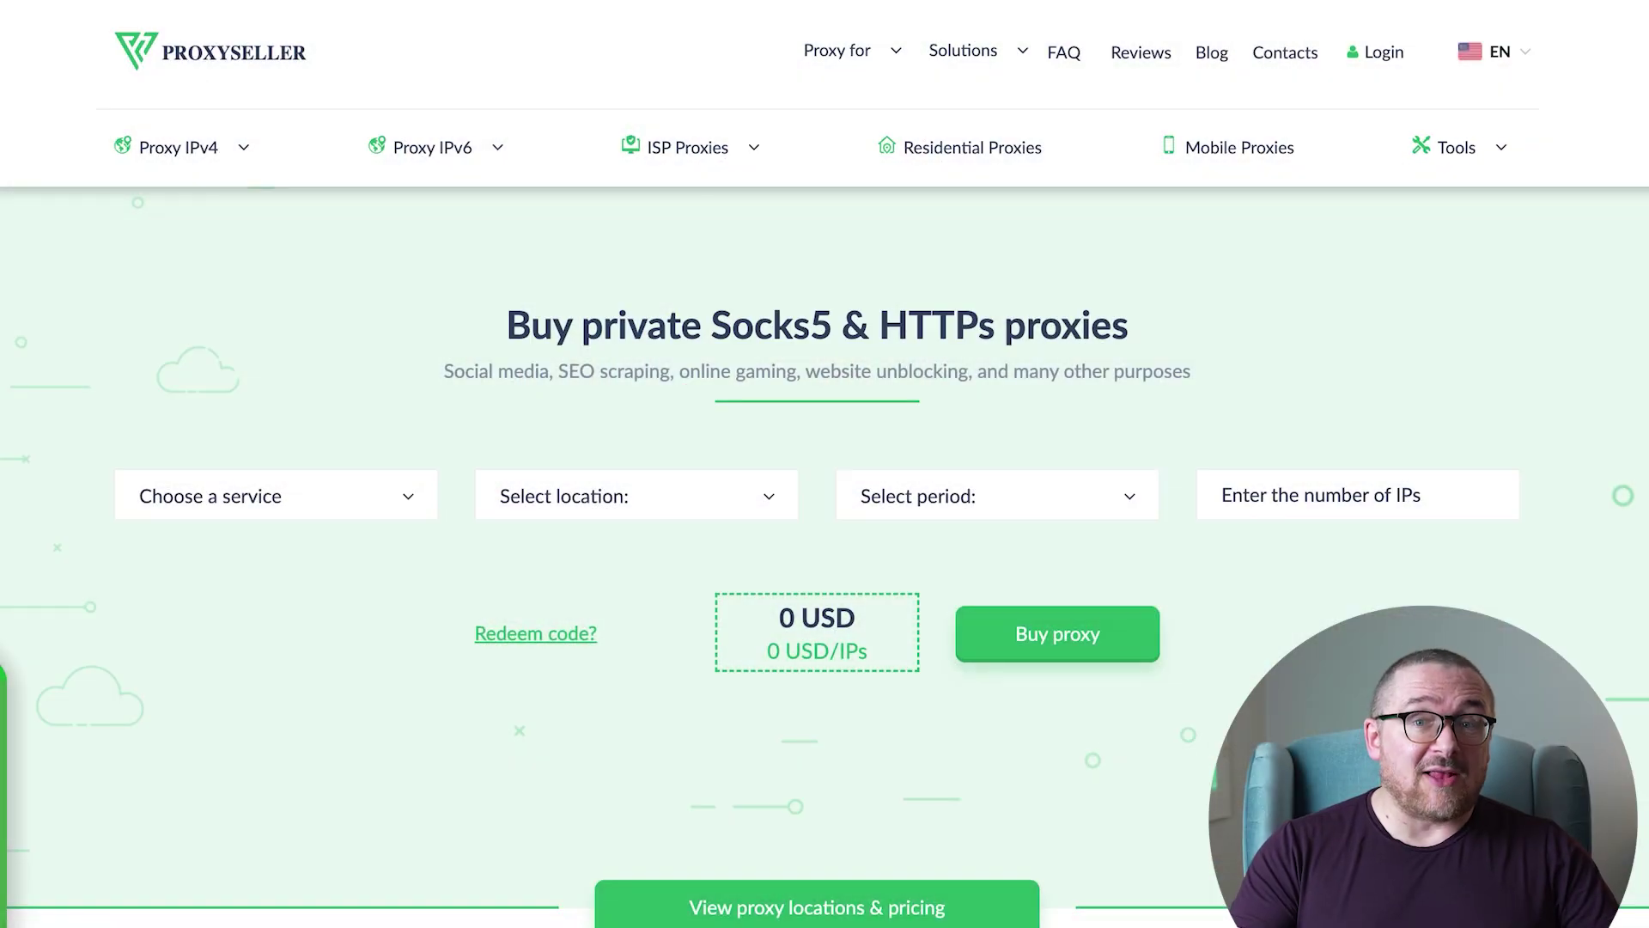
# Compare location prices across the Proxy IPv6, ISP, Residential and Mobile Proxies tabs.
pyautogui.scroll(-10, 825, 515)
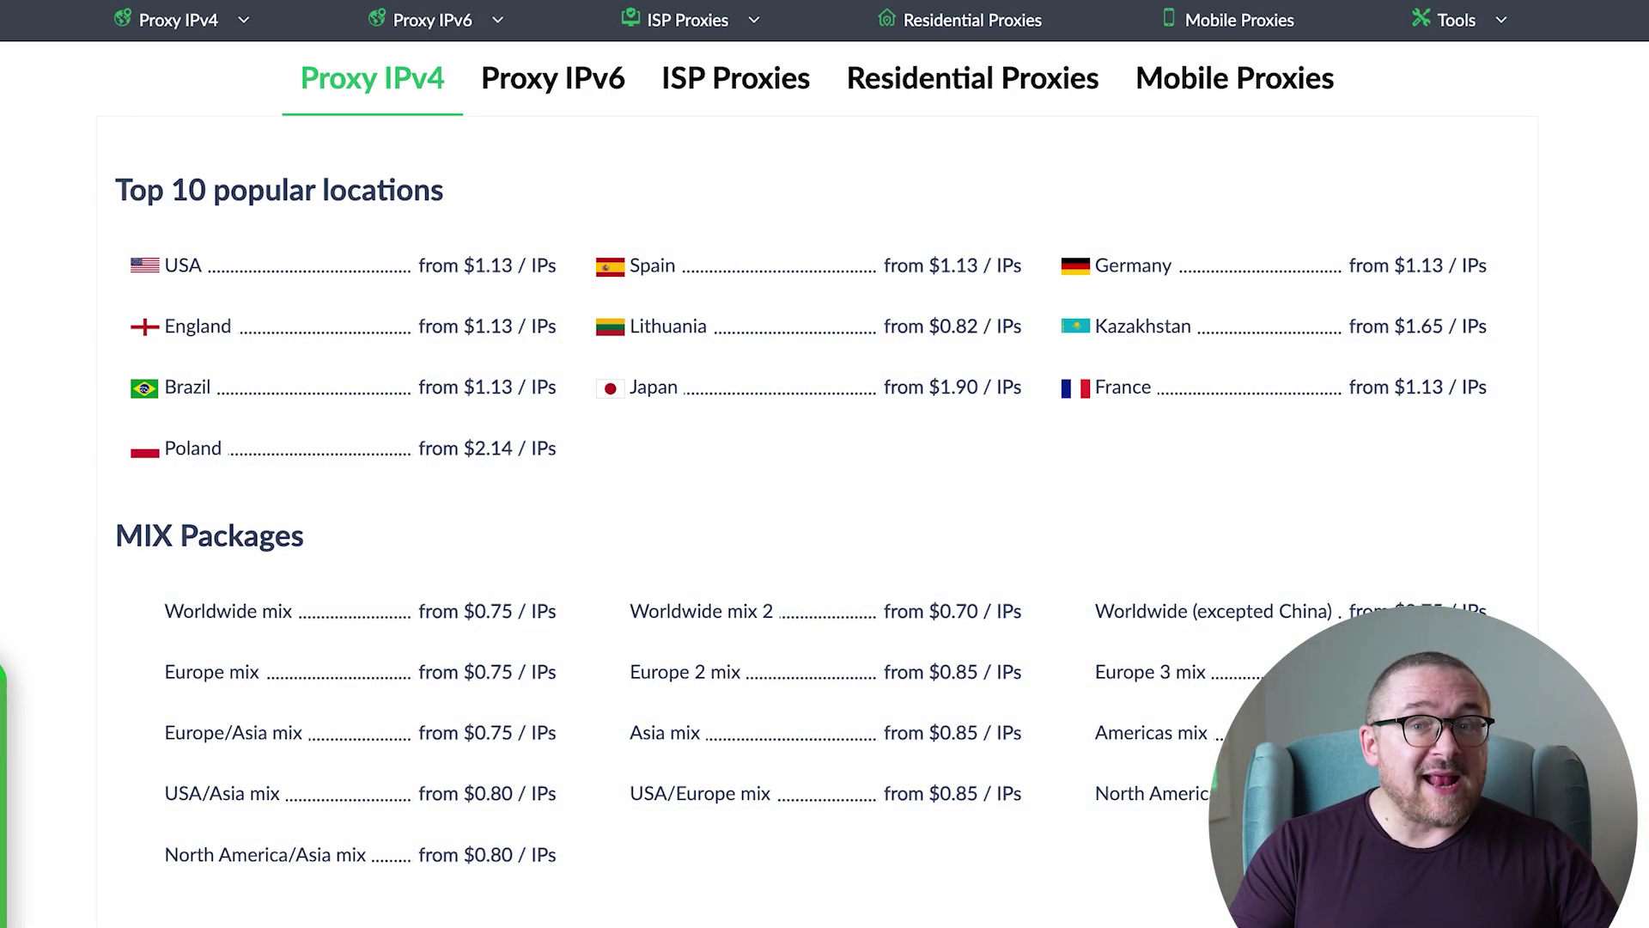
pyautogui.click(552, 78)
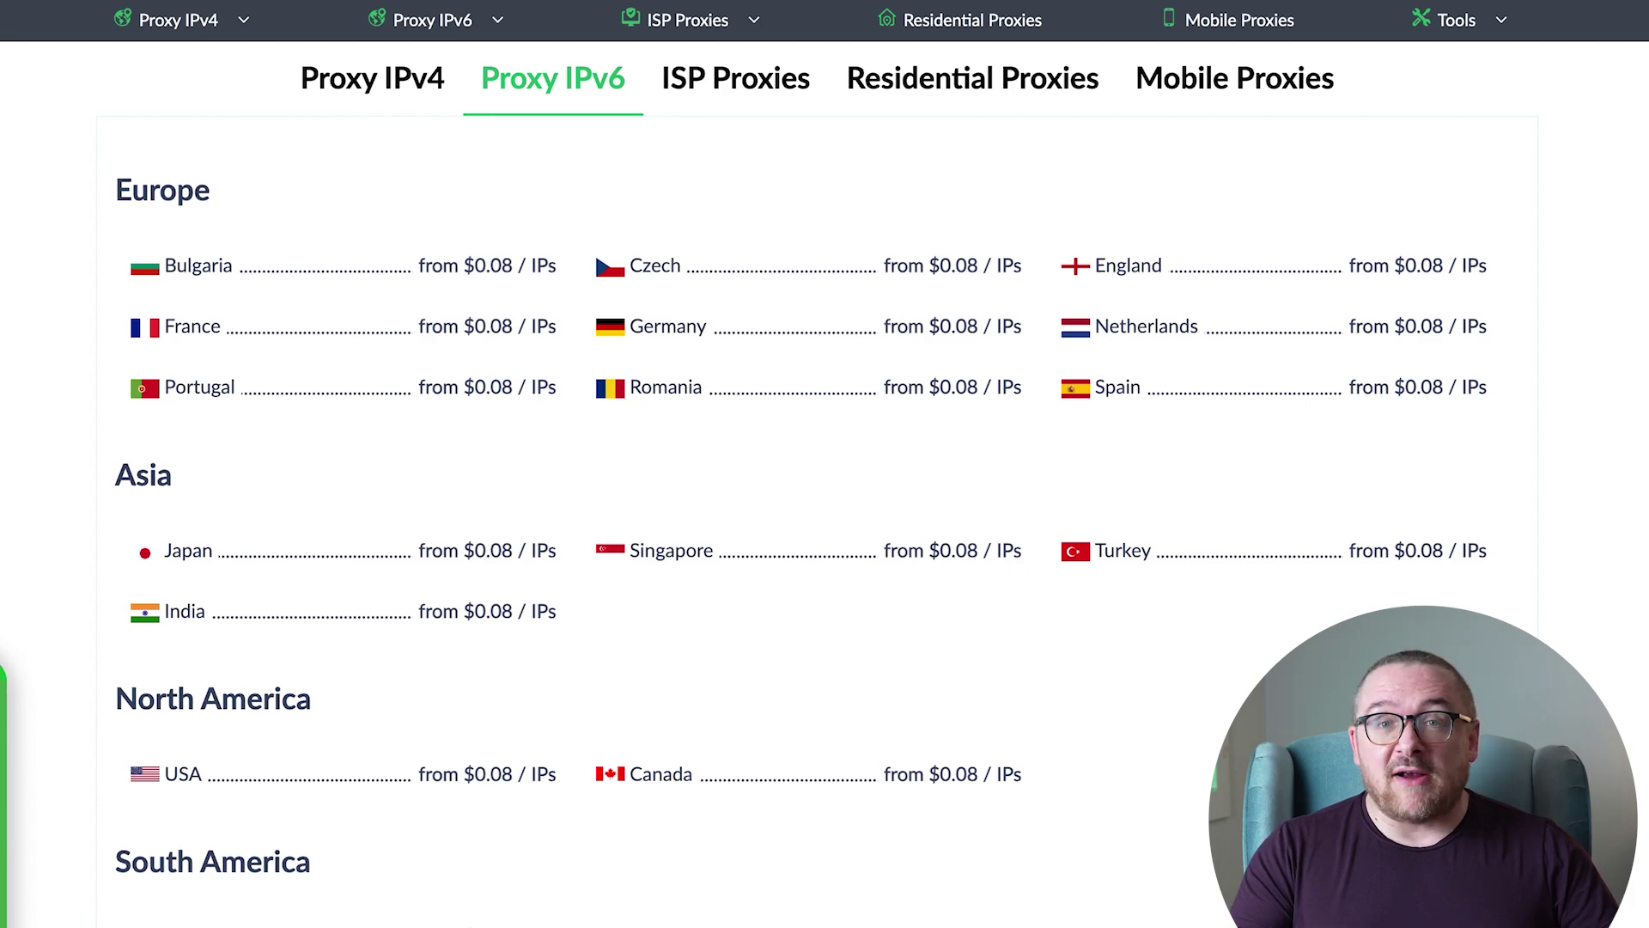
pyautogui.click(736, 79)
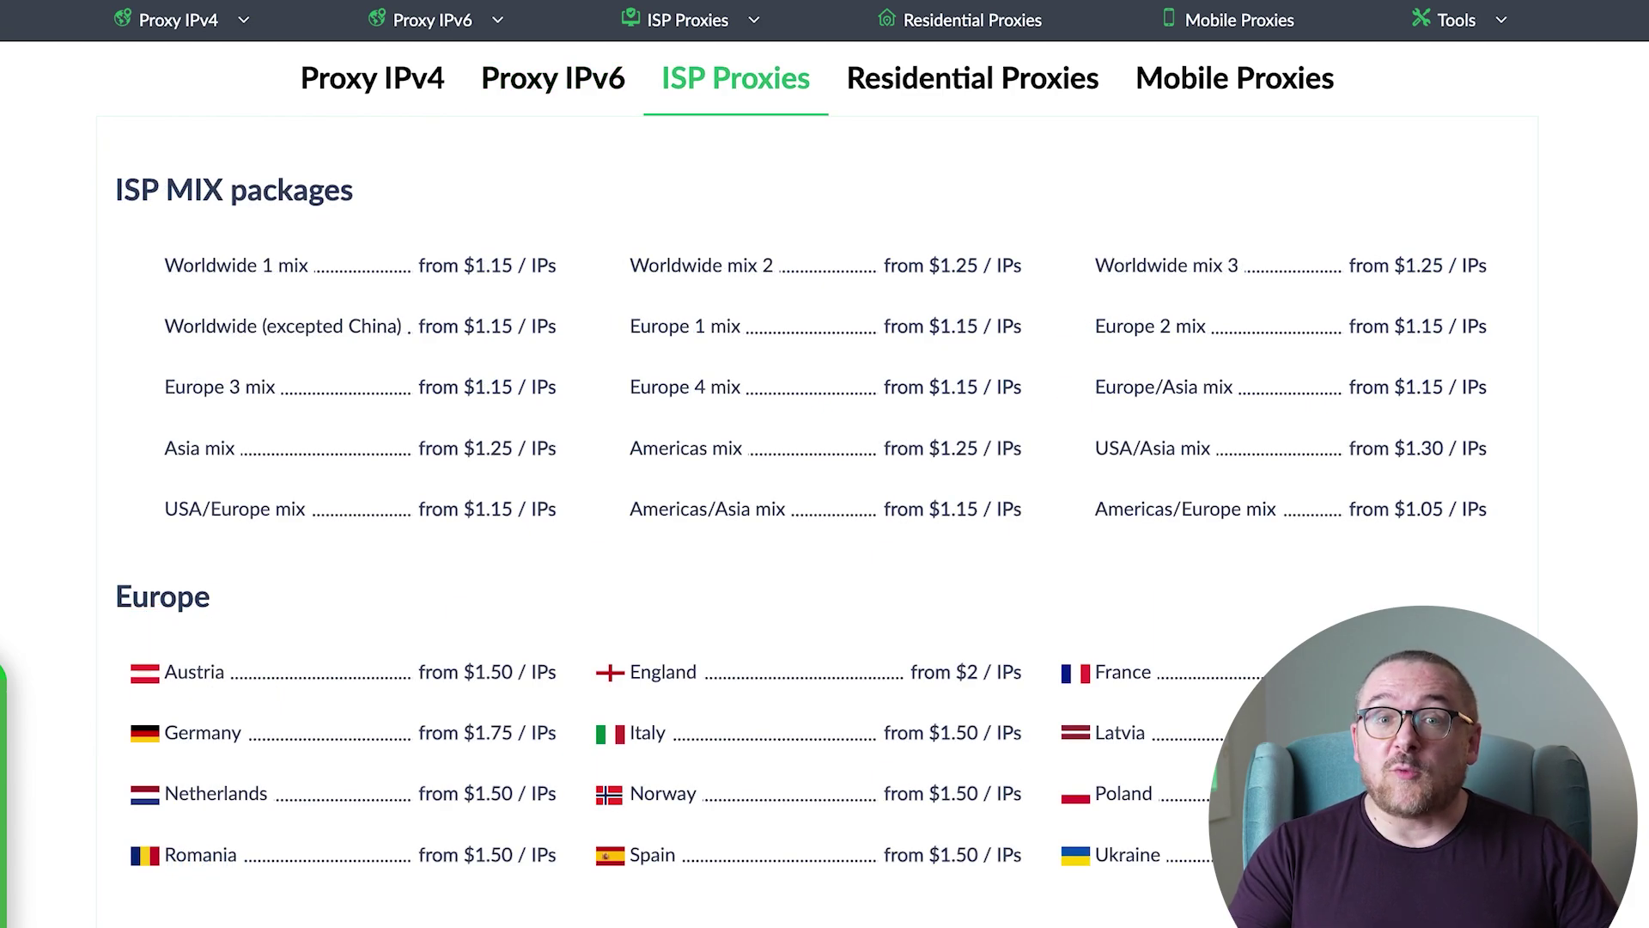
pyautogui.click(972, 78)
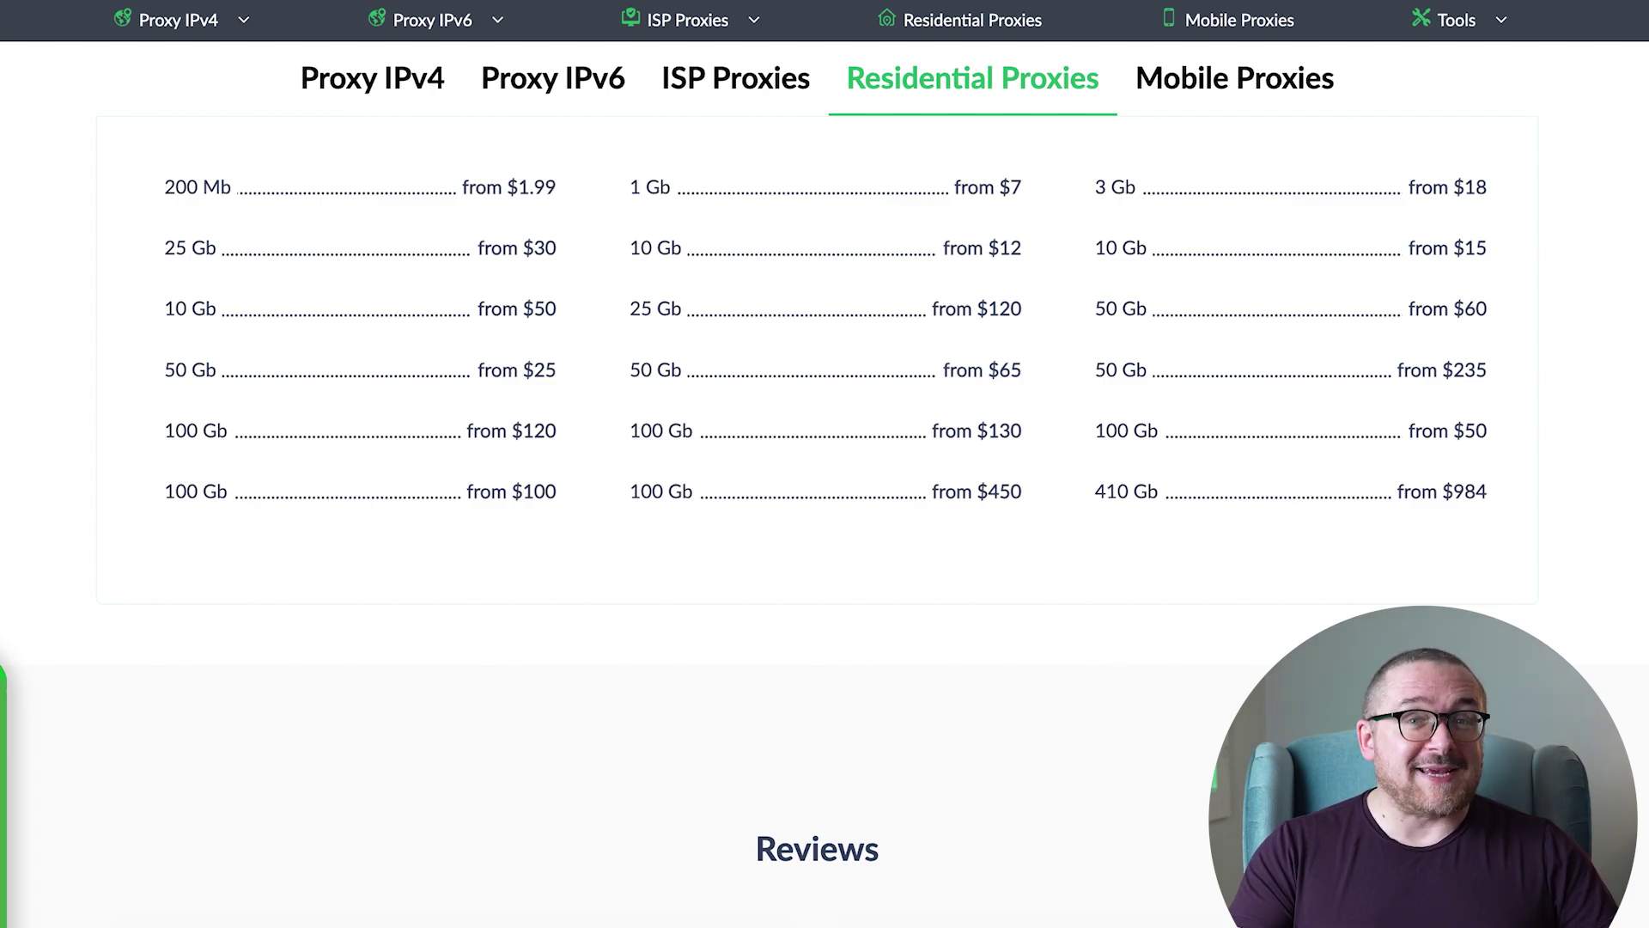
pyautogui.click(1234, 79)
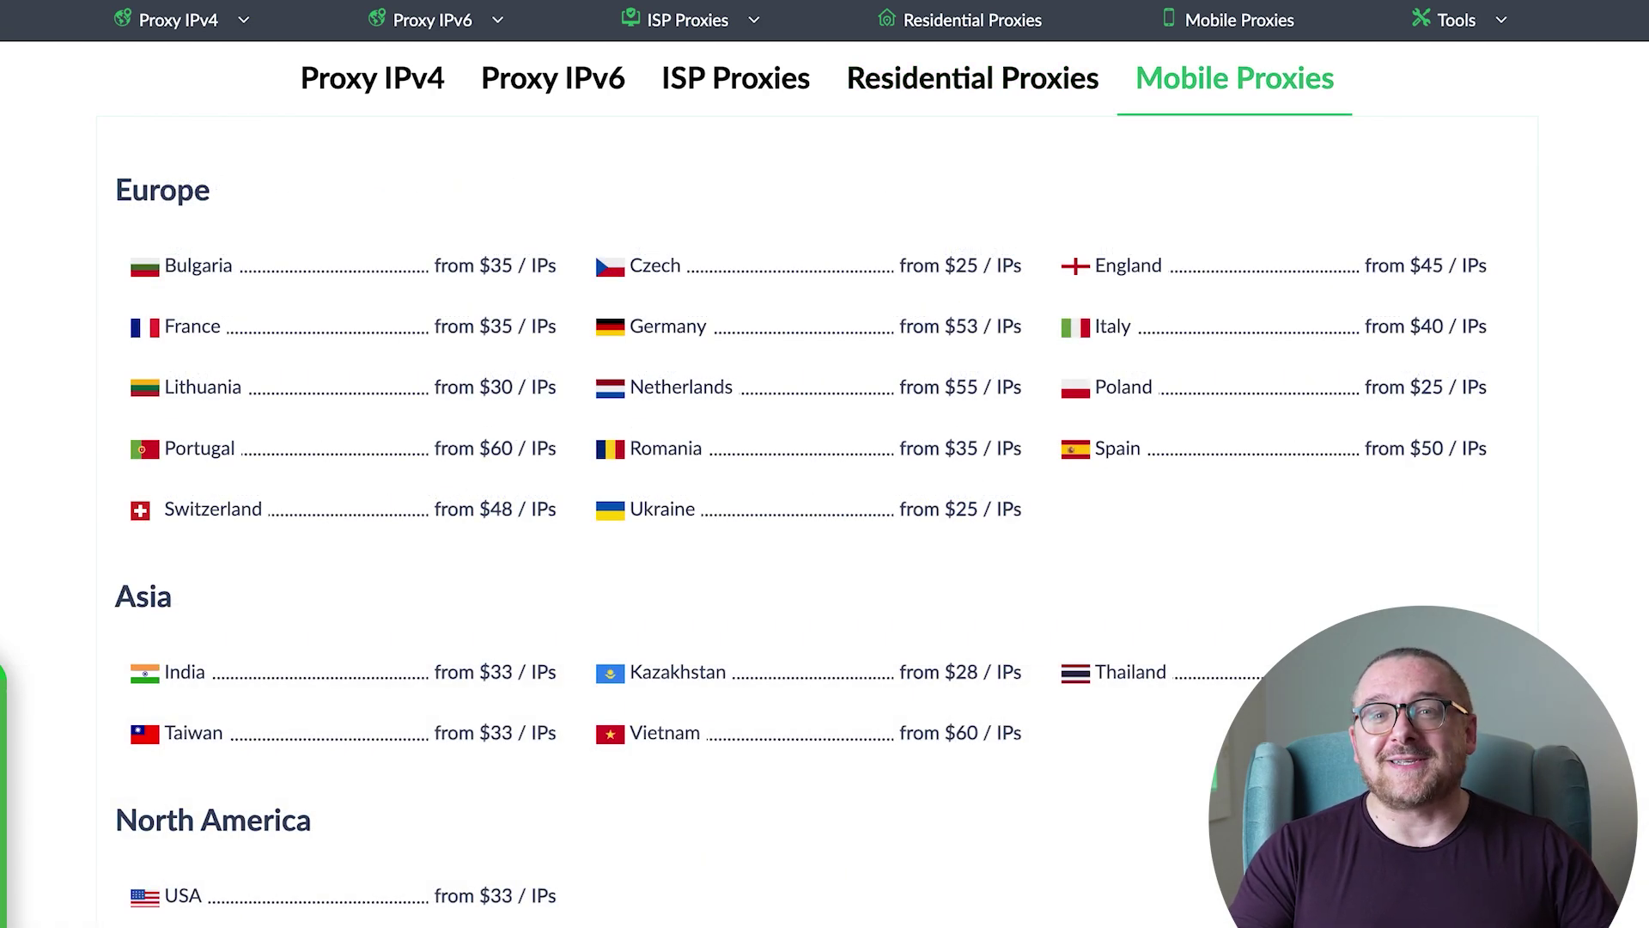